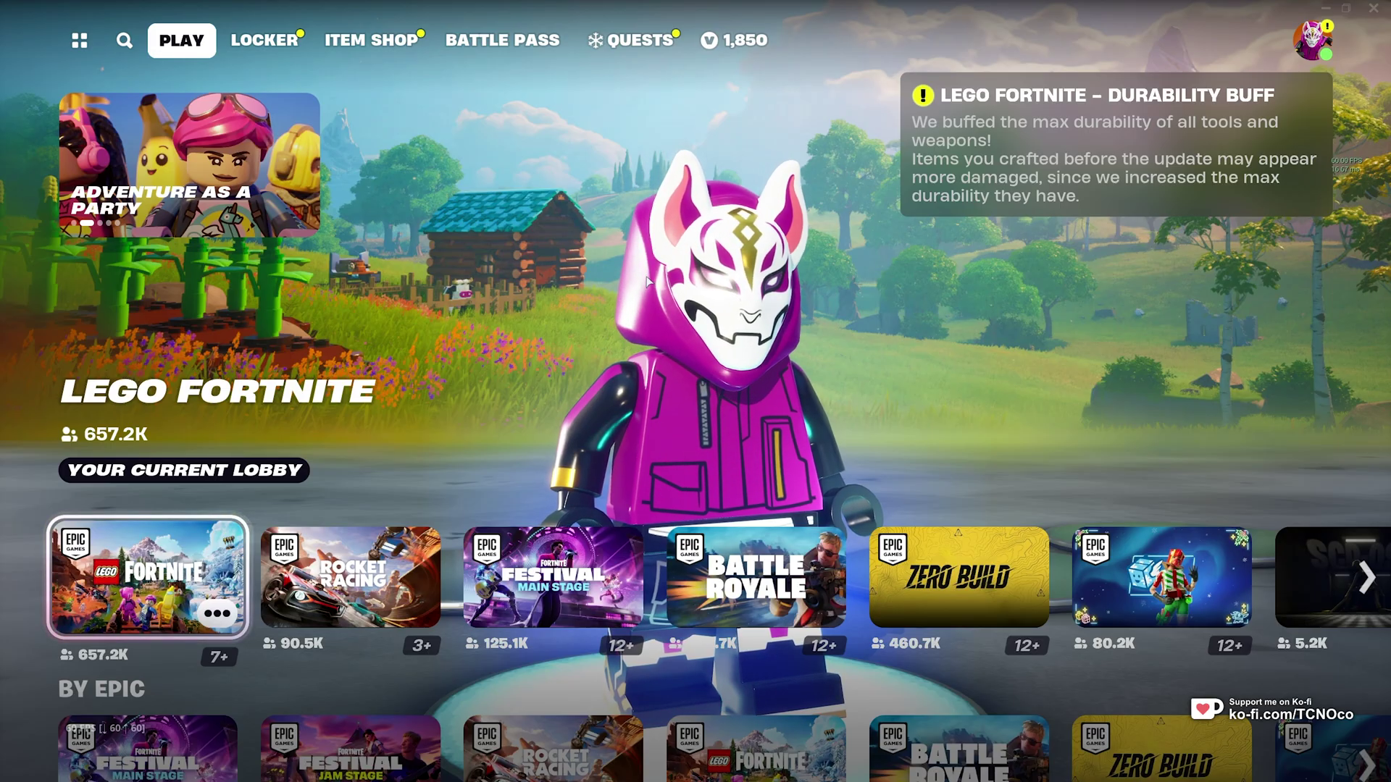
Open the game's video settings from the lobby.
key("o")
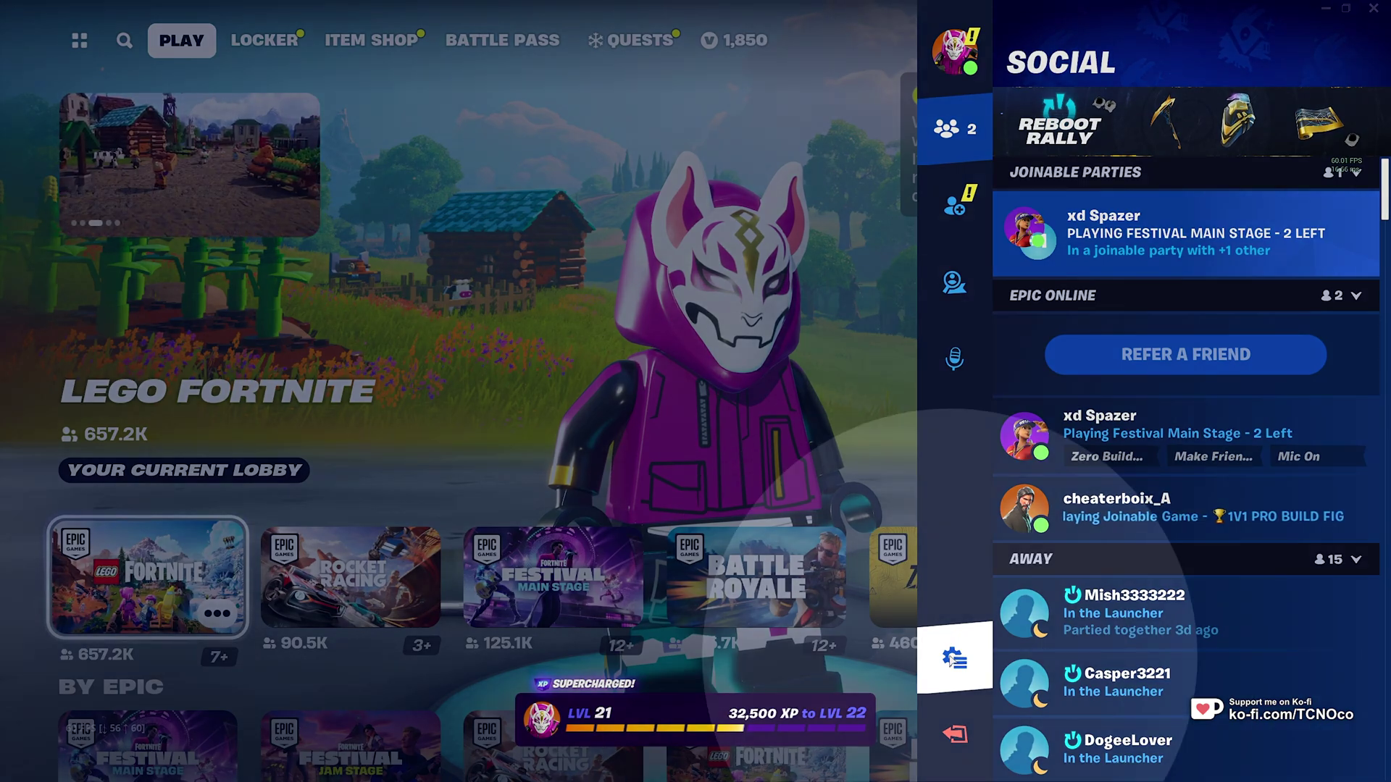
left_click(953, 659)
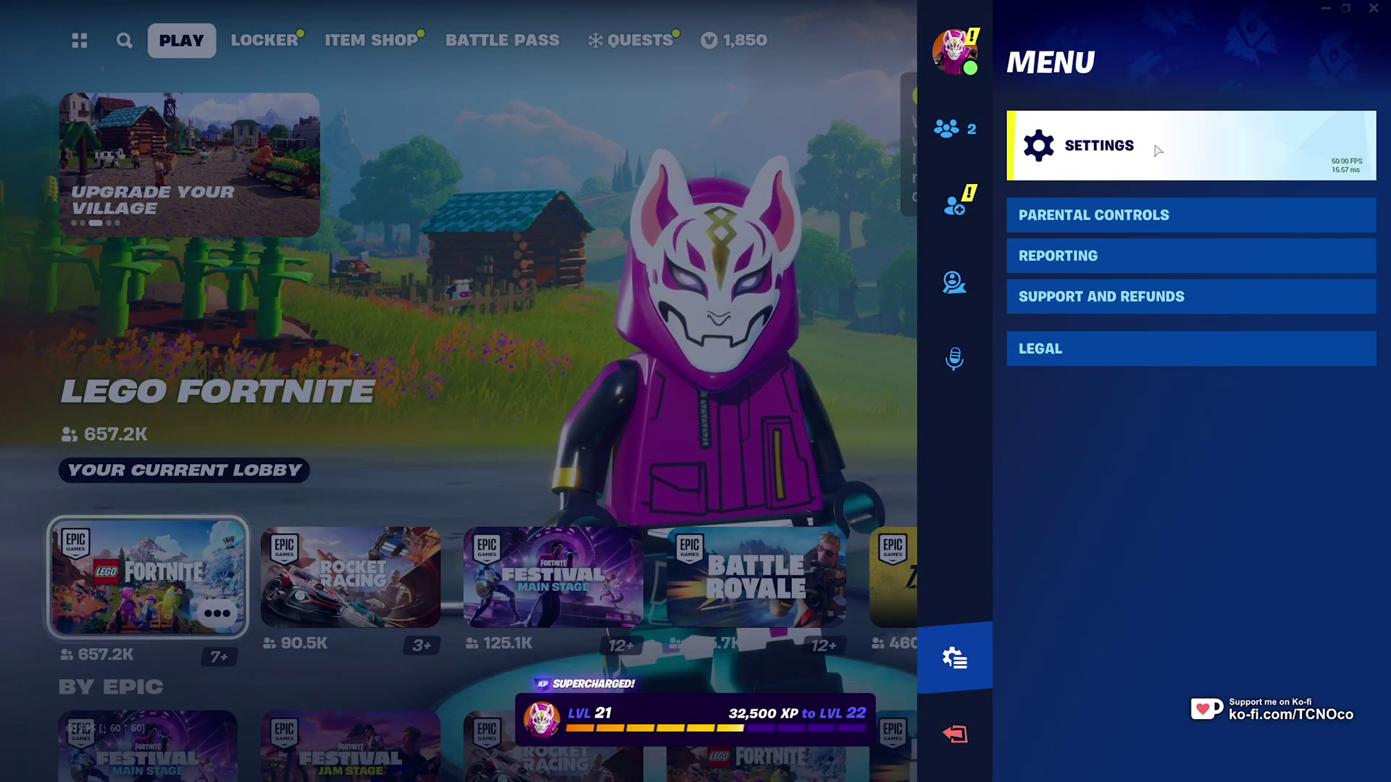
left_click(1159, 145)
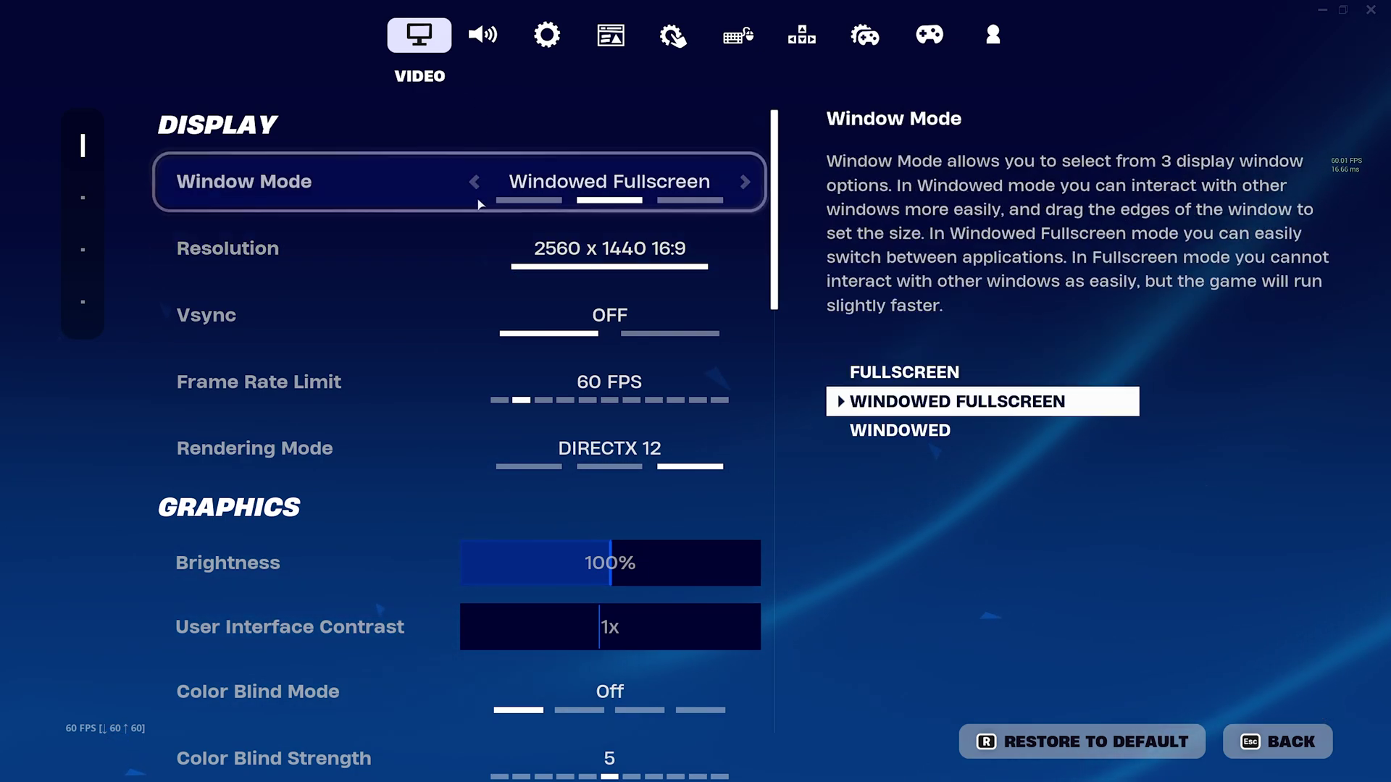
Try the Fullscreen window mode, and return Window Mode to Windowed Fullscreen.
left_click(475, 183)
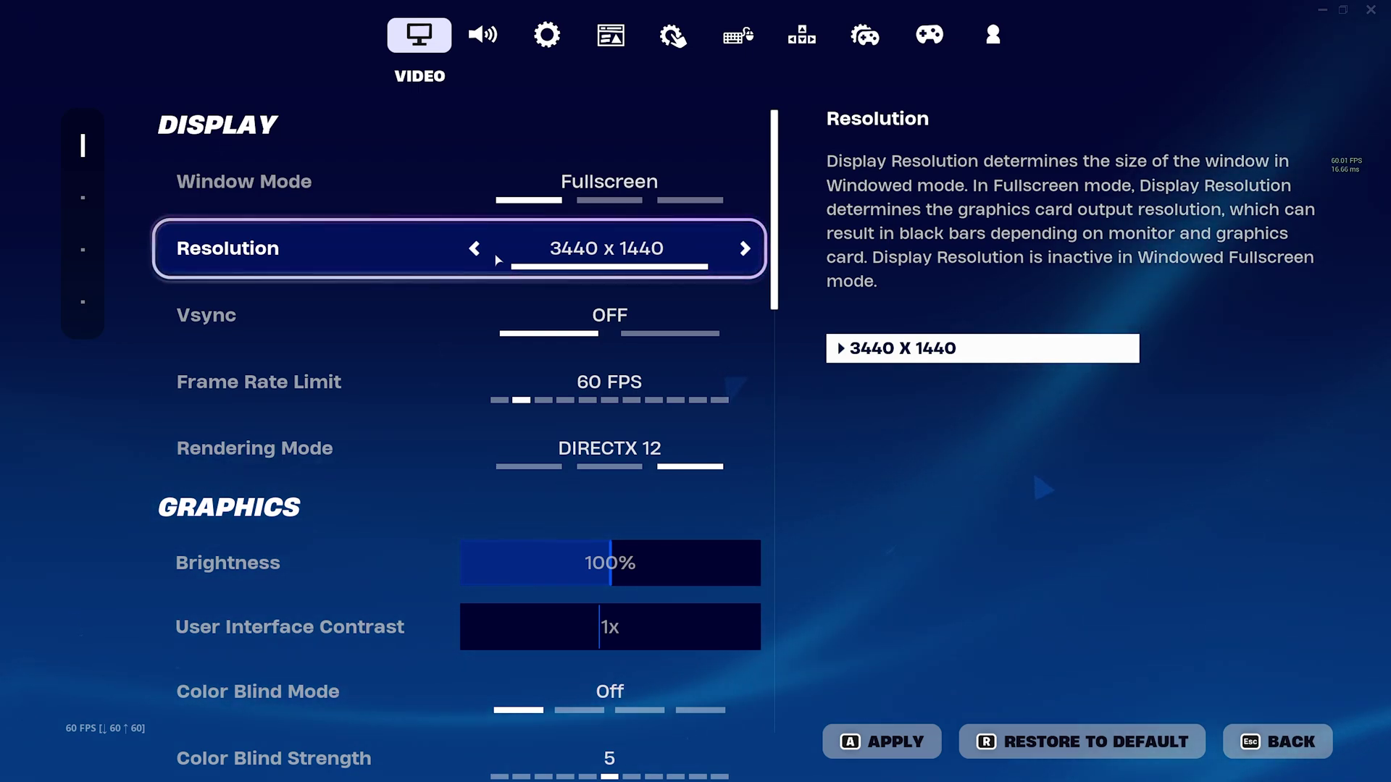
left_click(743, 182)
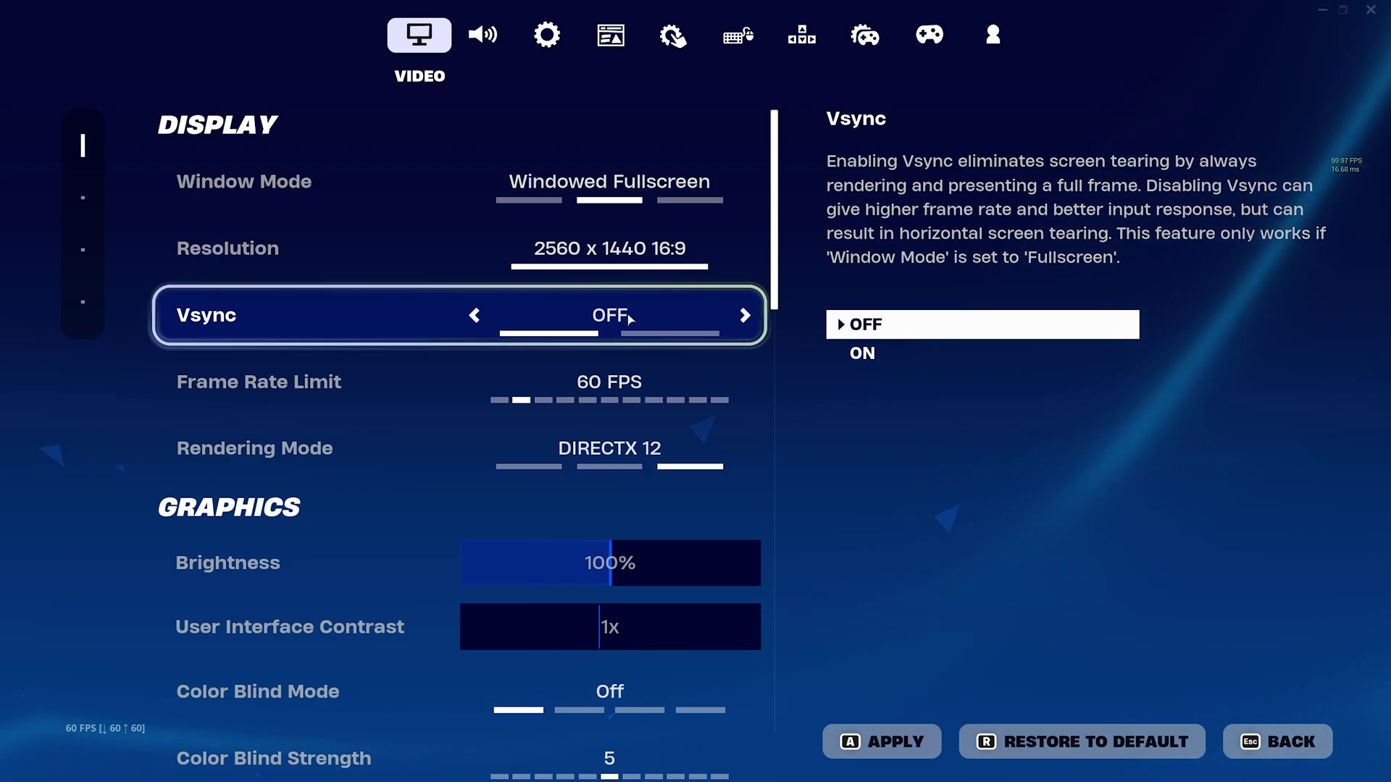
Set the Frame Rate Limit to Unlimited and apply the change.
left_click(744, 382)
left_click(744, 382)
left_click(744, 382)
left_click(744, 382)
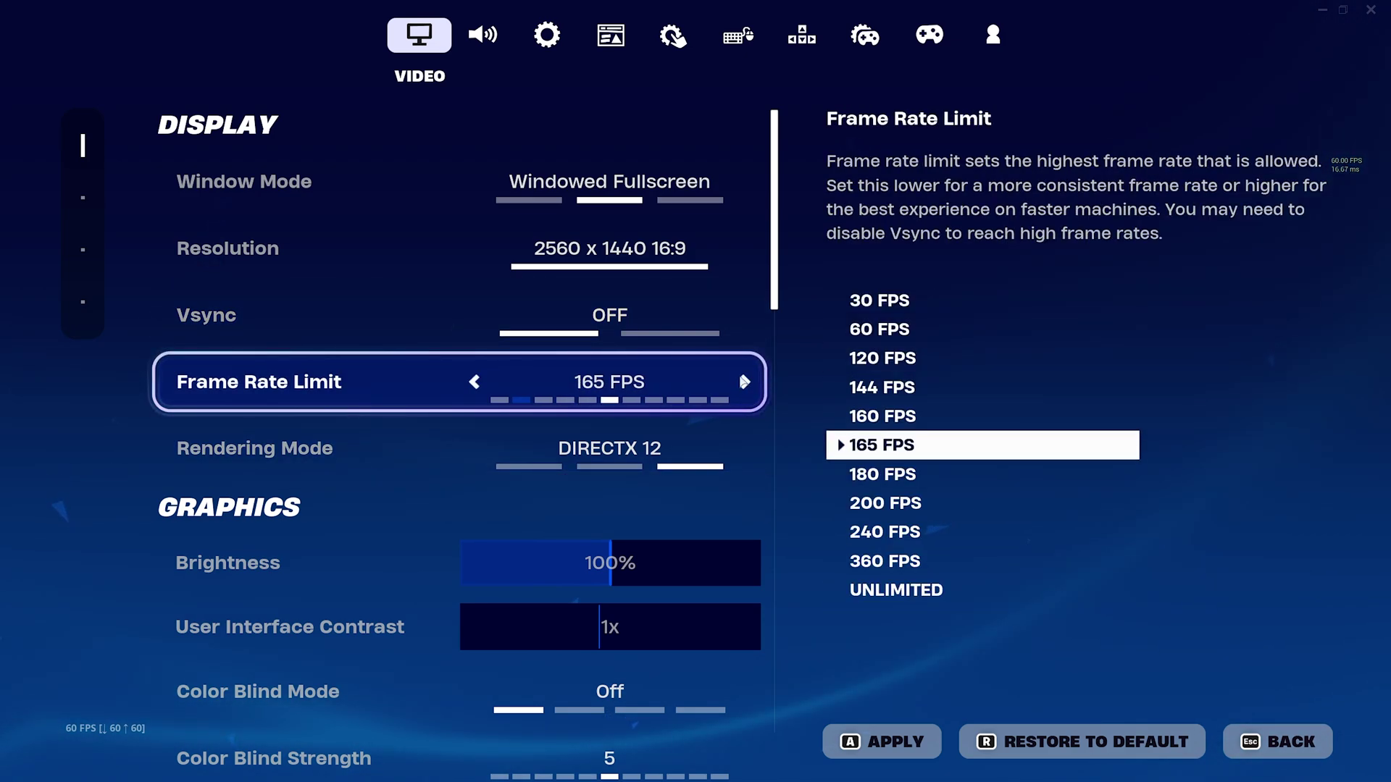
left_click(744, 381)
left_click(744, 381)
left_click(744, 382)
left_click(744, 381)
left_click(744, 382)
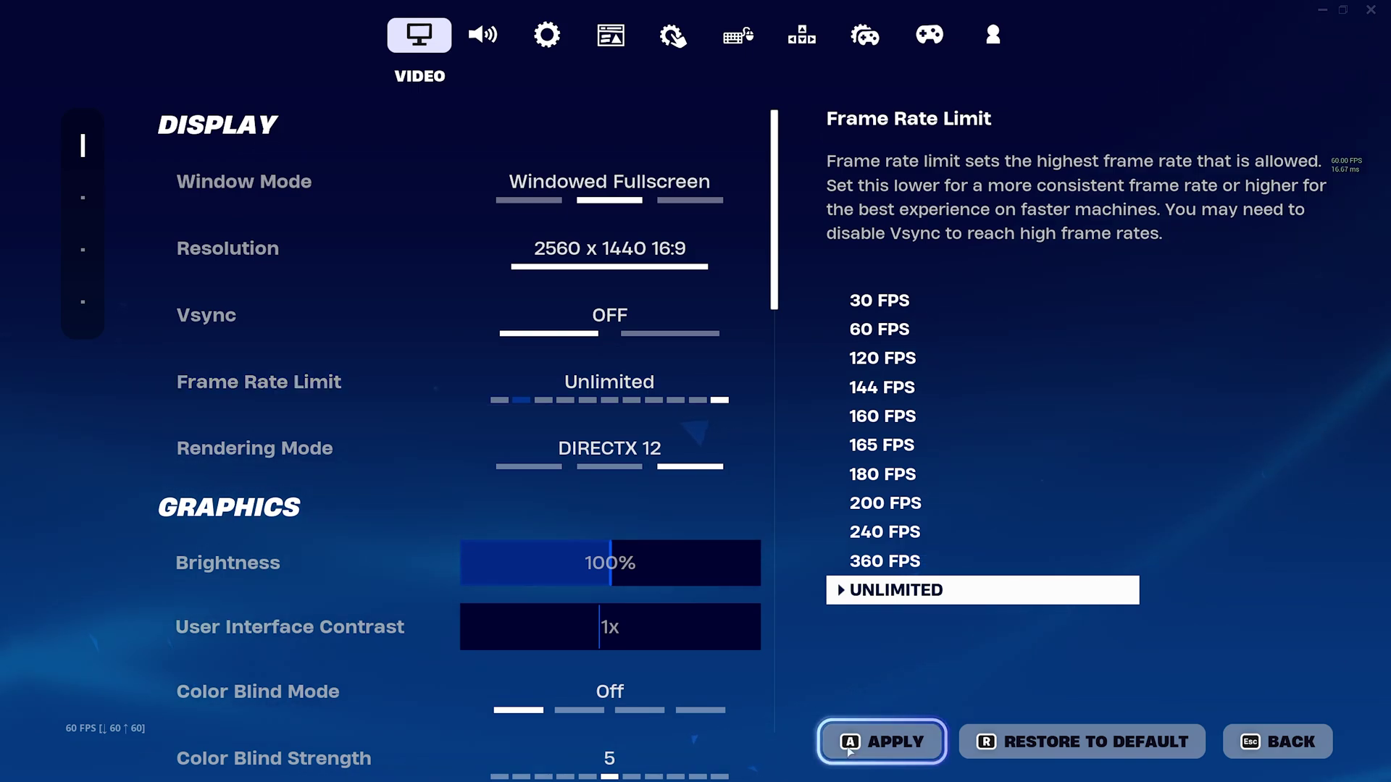
left_click(881, 741)
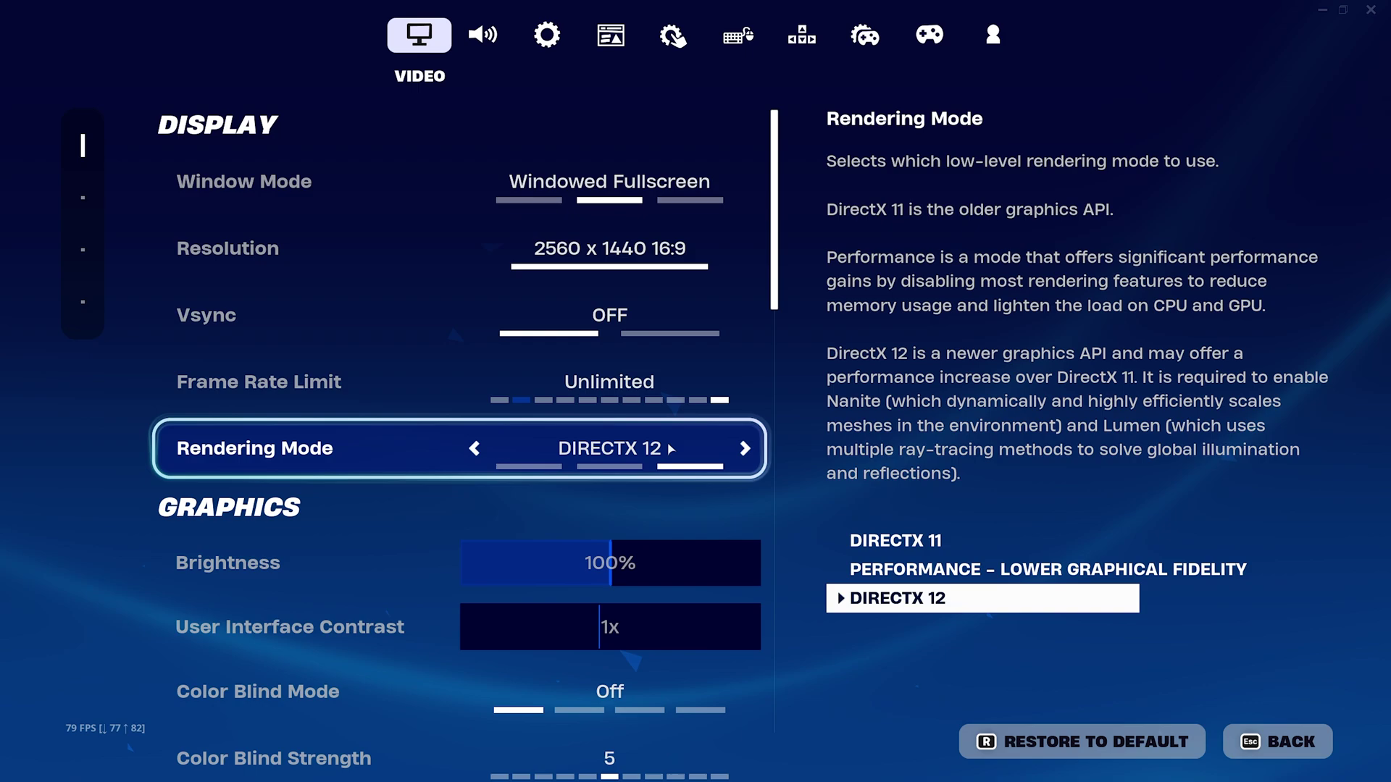
Try the DirectX 11 and Performance rendering modes, and return Rendering Mode to DirectX 12.
left_click(474, 449)
left_click(474, 449)
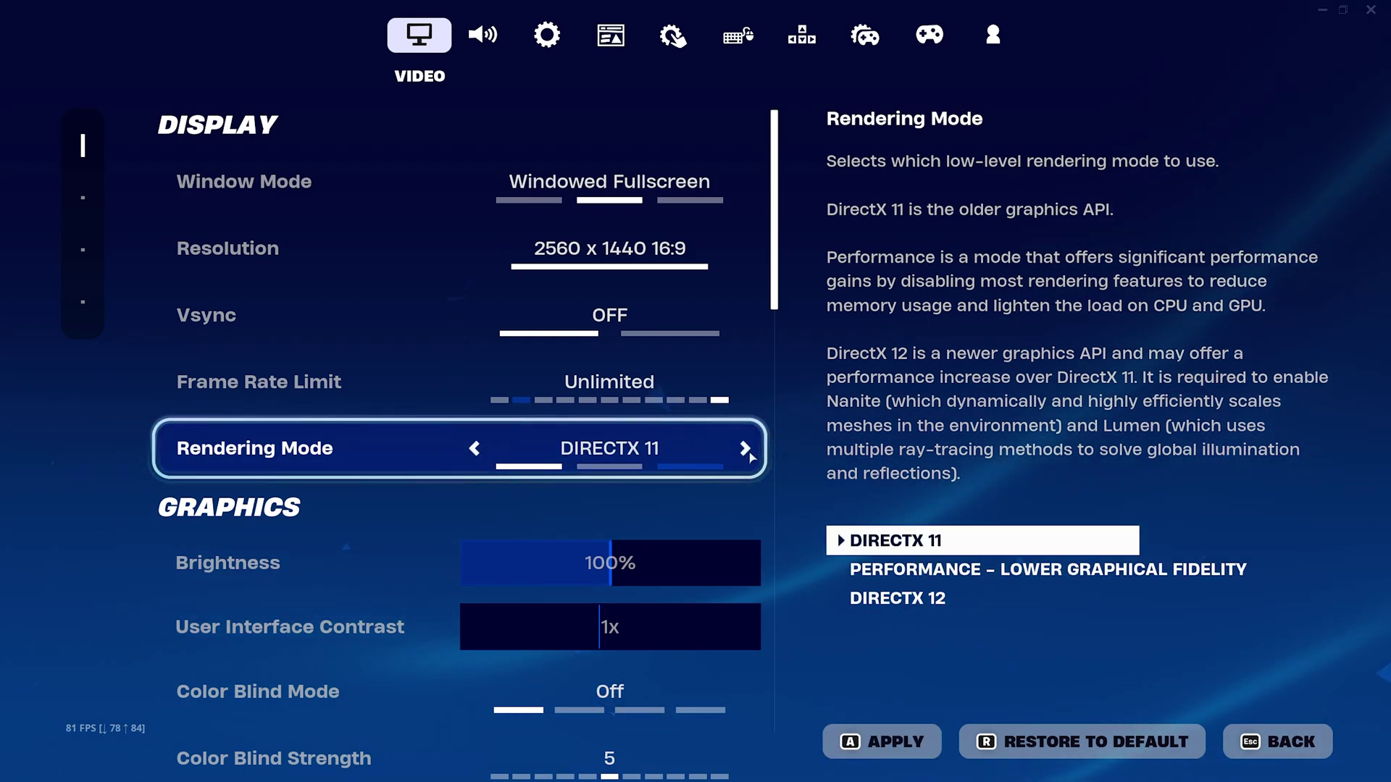
left_click(750, 455)
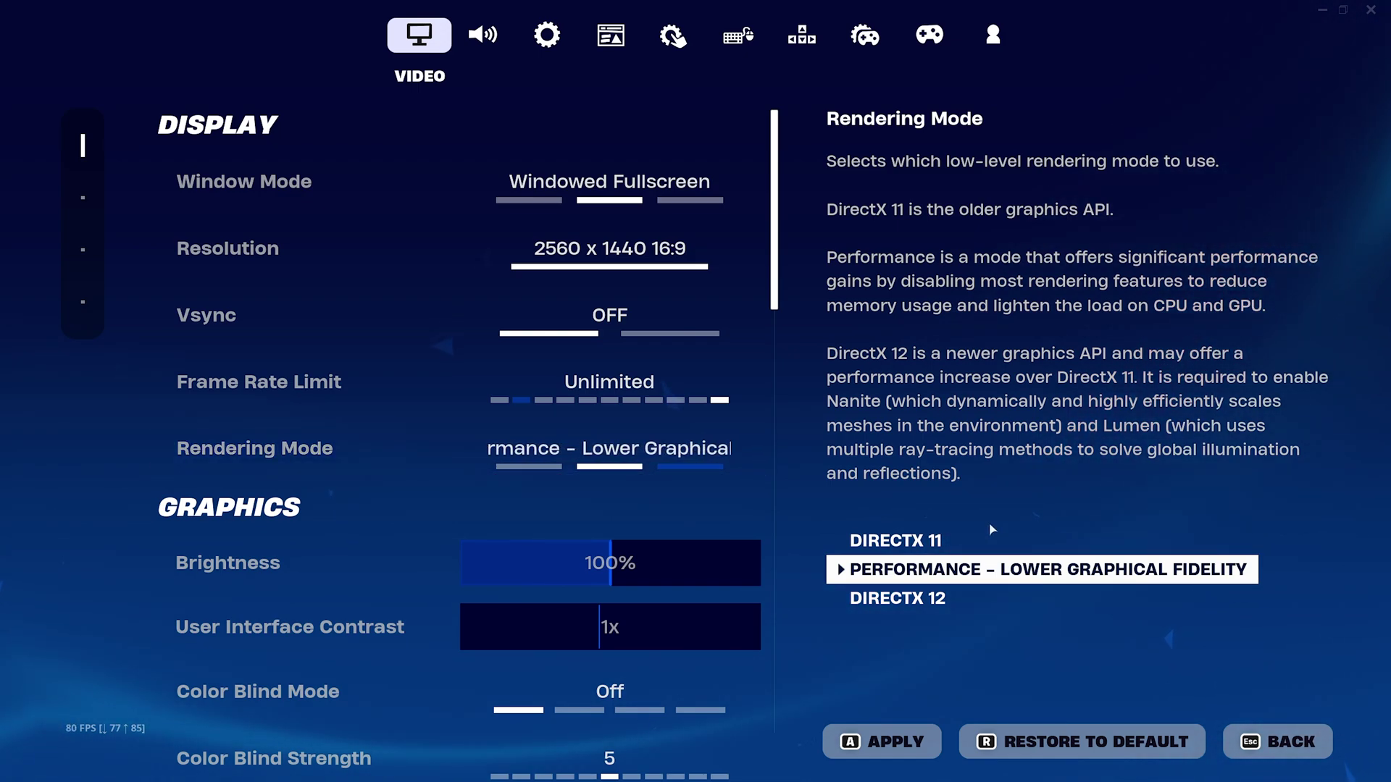
left_click(747, 448)
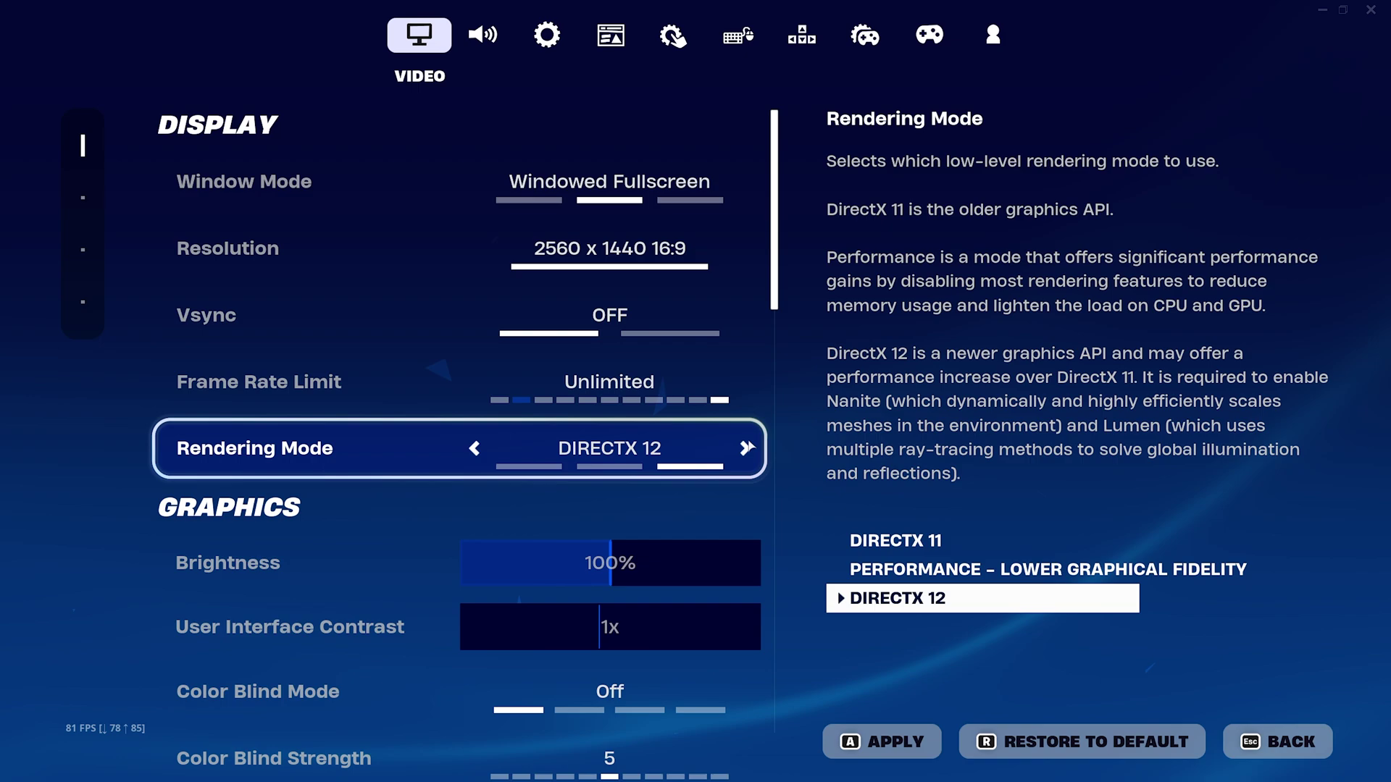
left_click(745, 449)
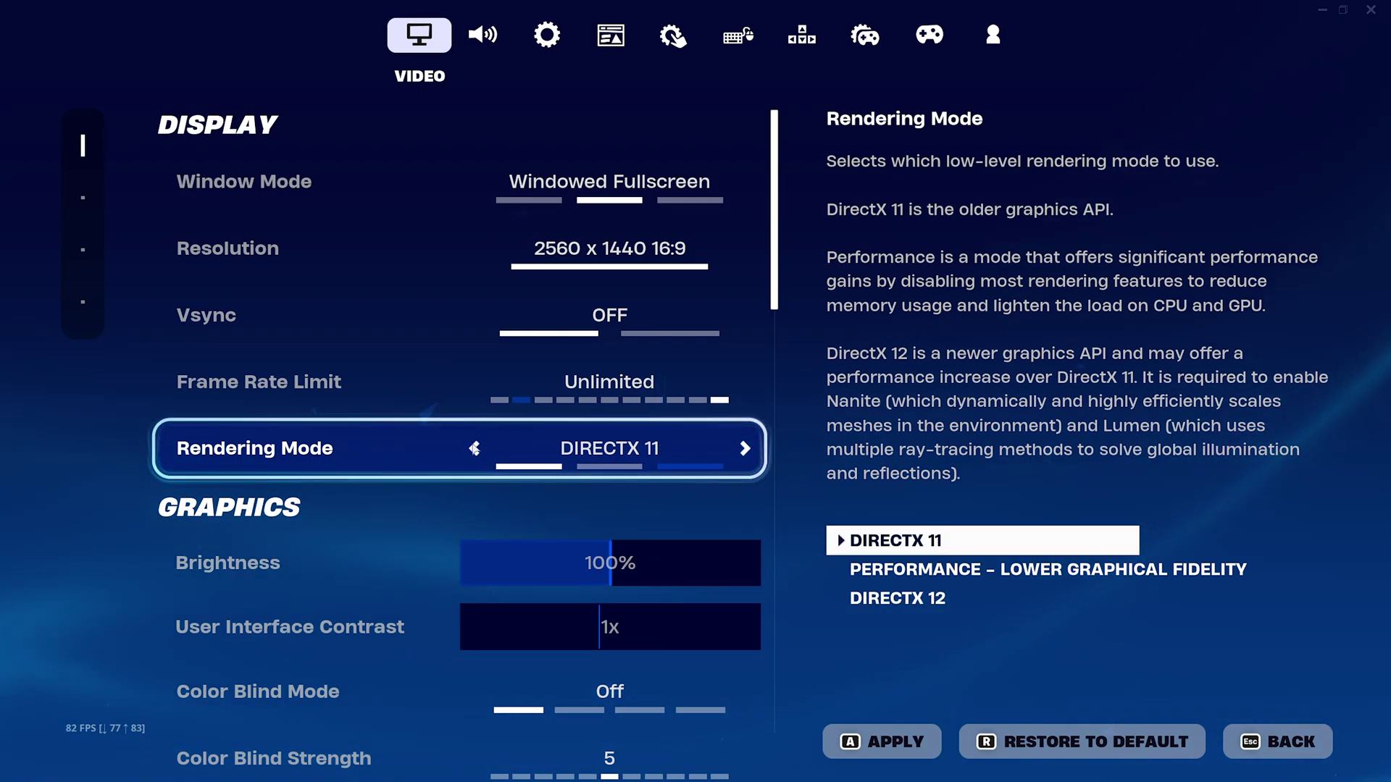
left_click(744, 448)
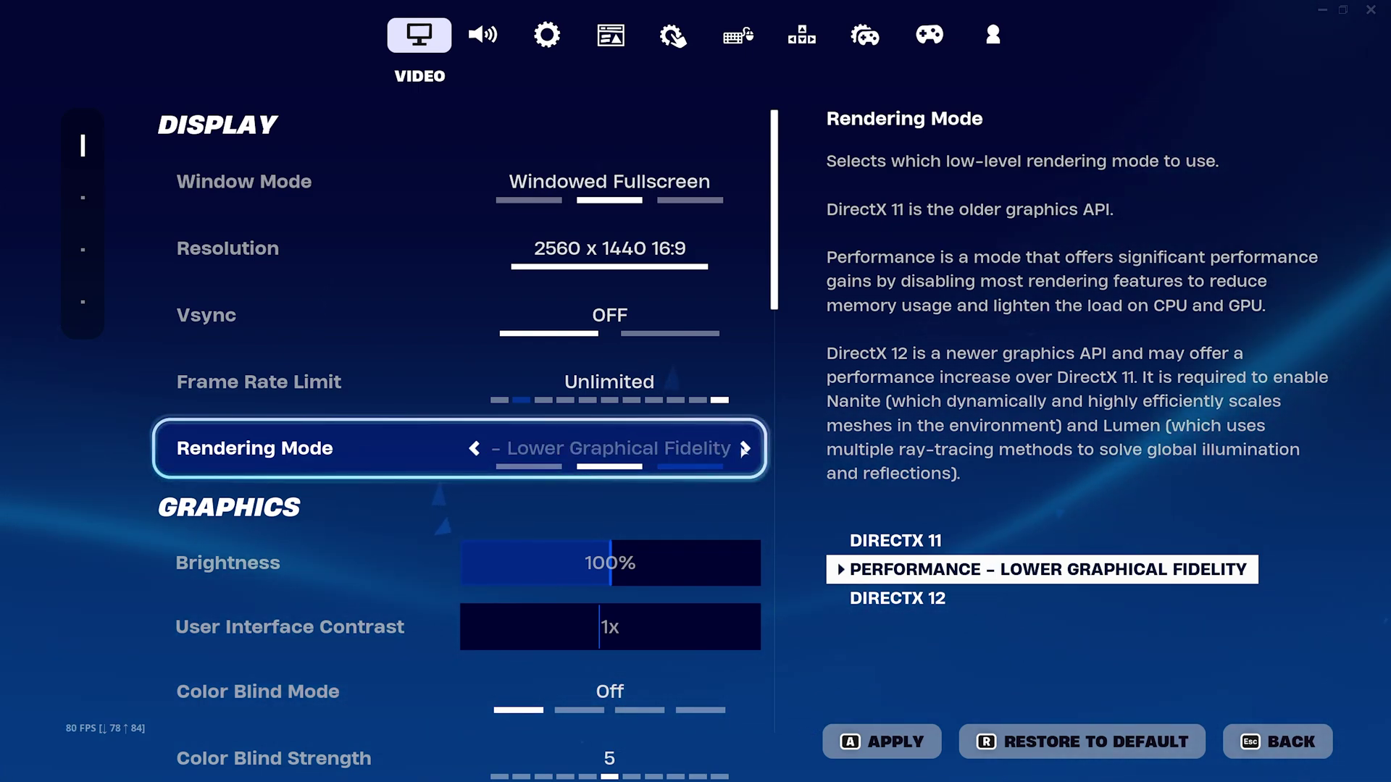
left_click(743, 451)
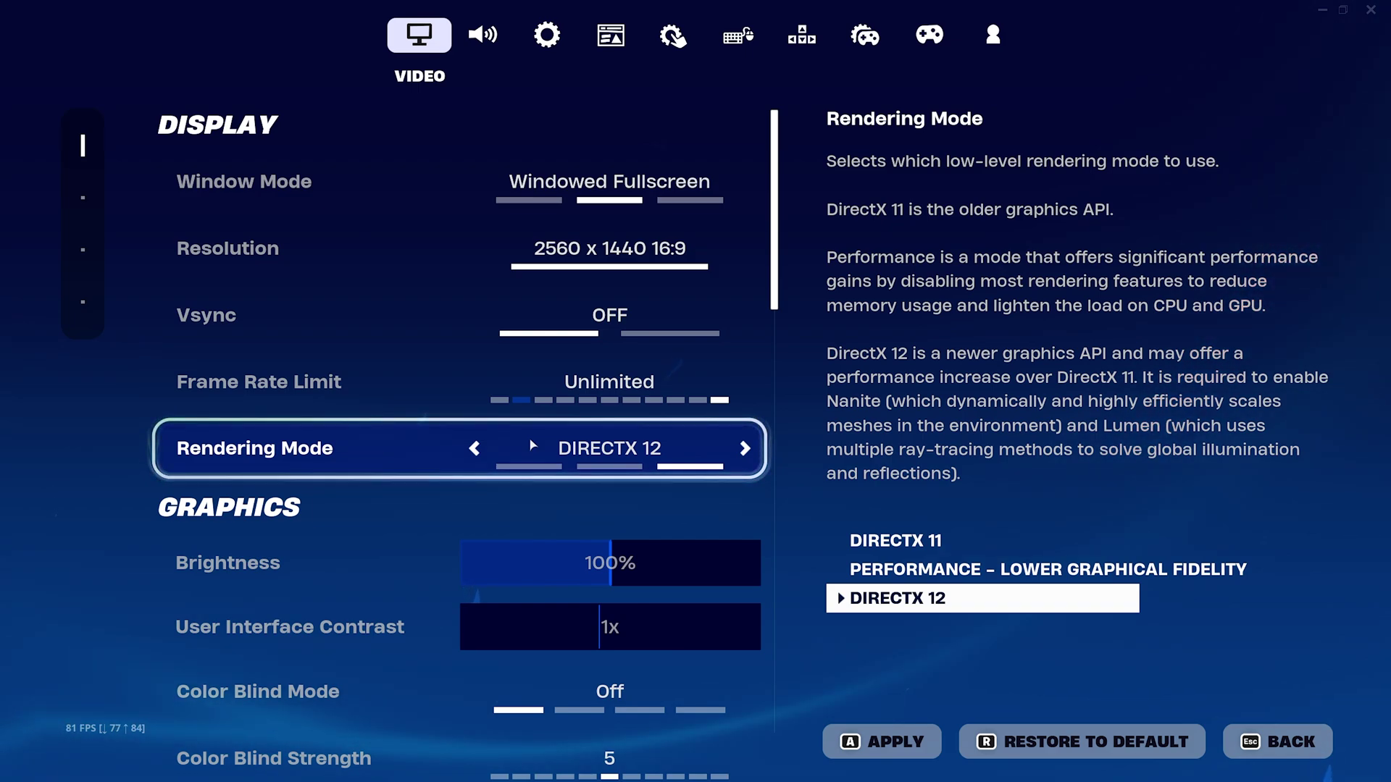
Open the Quality Setting Guidance website, skim its feature explanations and PC specifications, and return to the game's video settings.
scroll(533, 446, "down", 3)
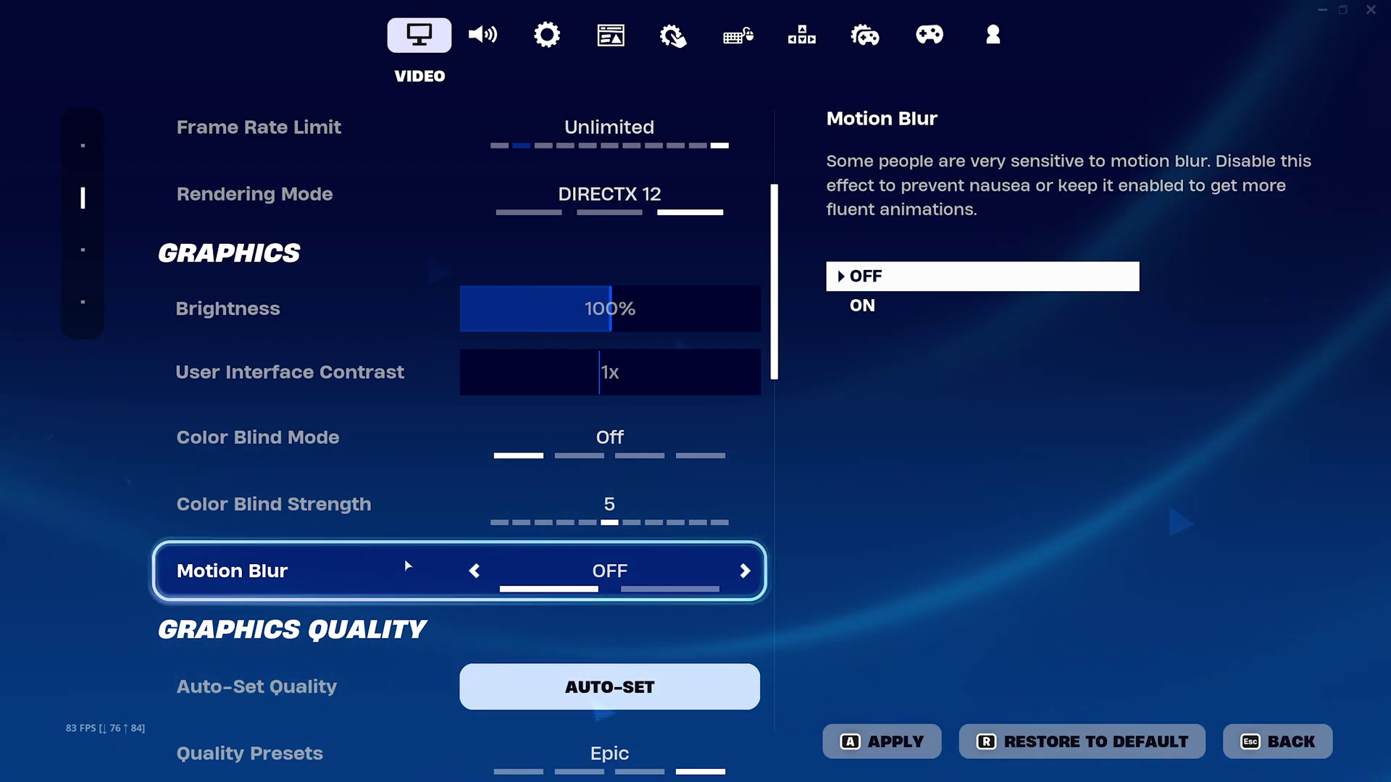
mouse_move(118, 414)
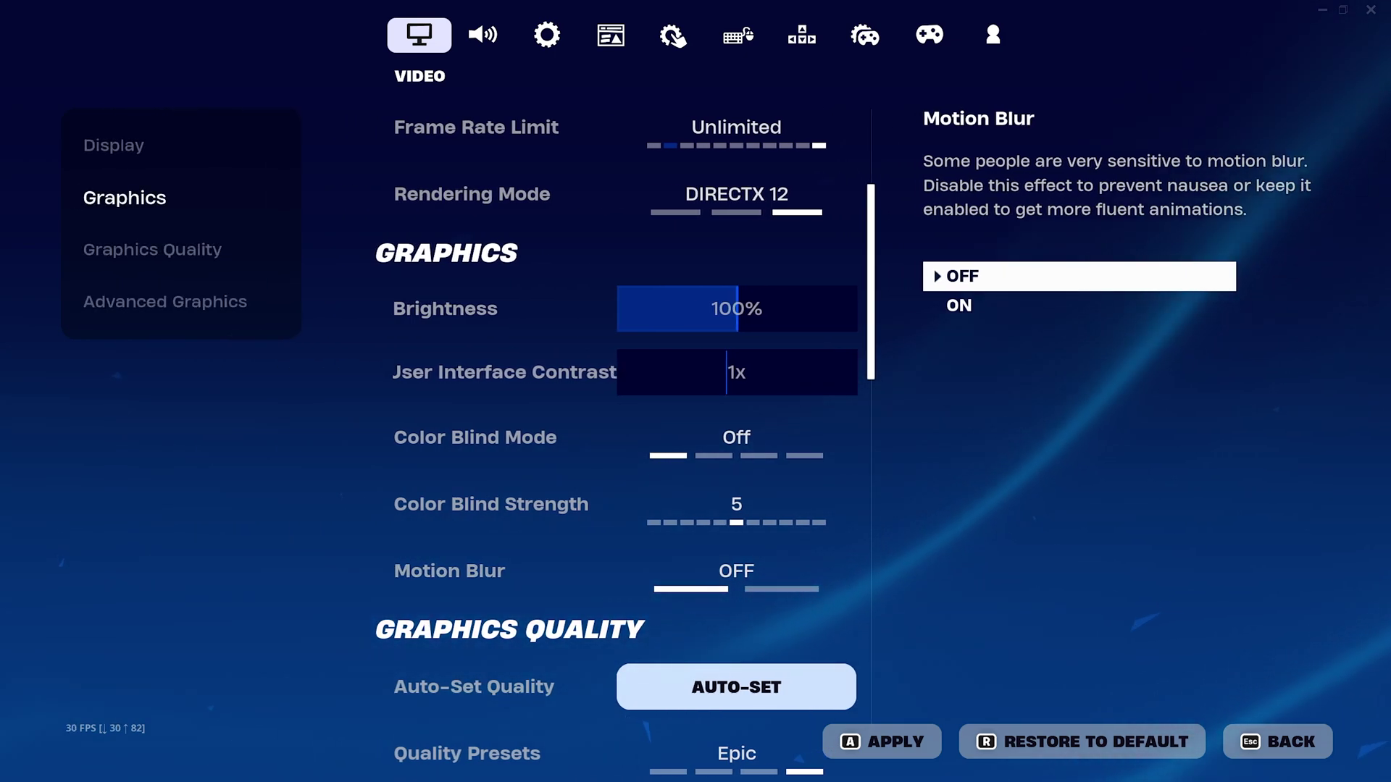
scroll(434, 507, "down", 6)
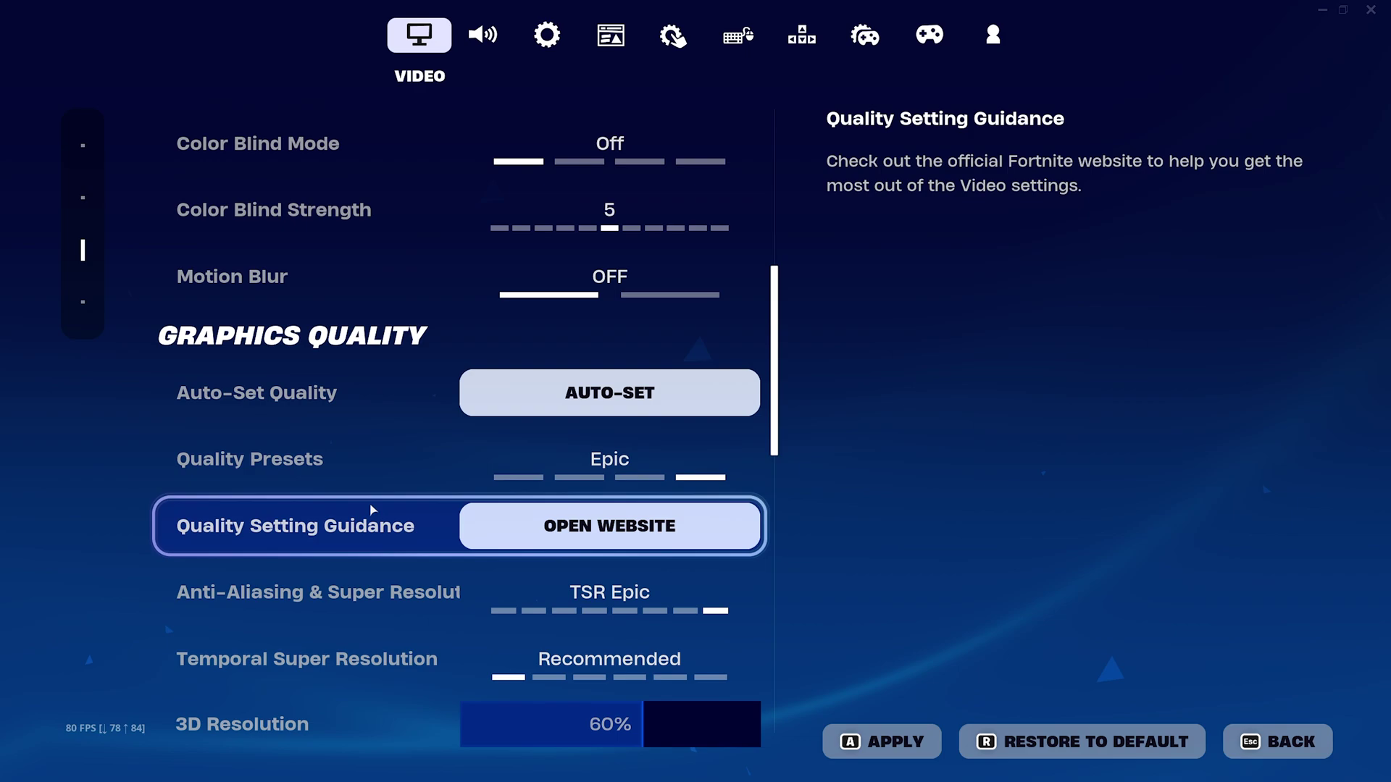
scroll(373, 515, "down", 1)
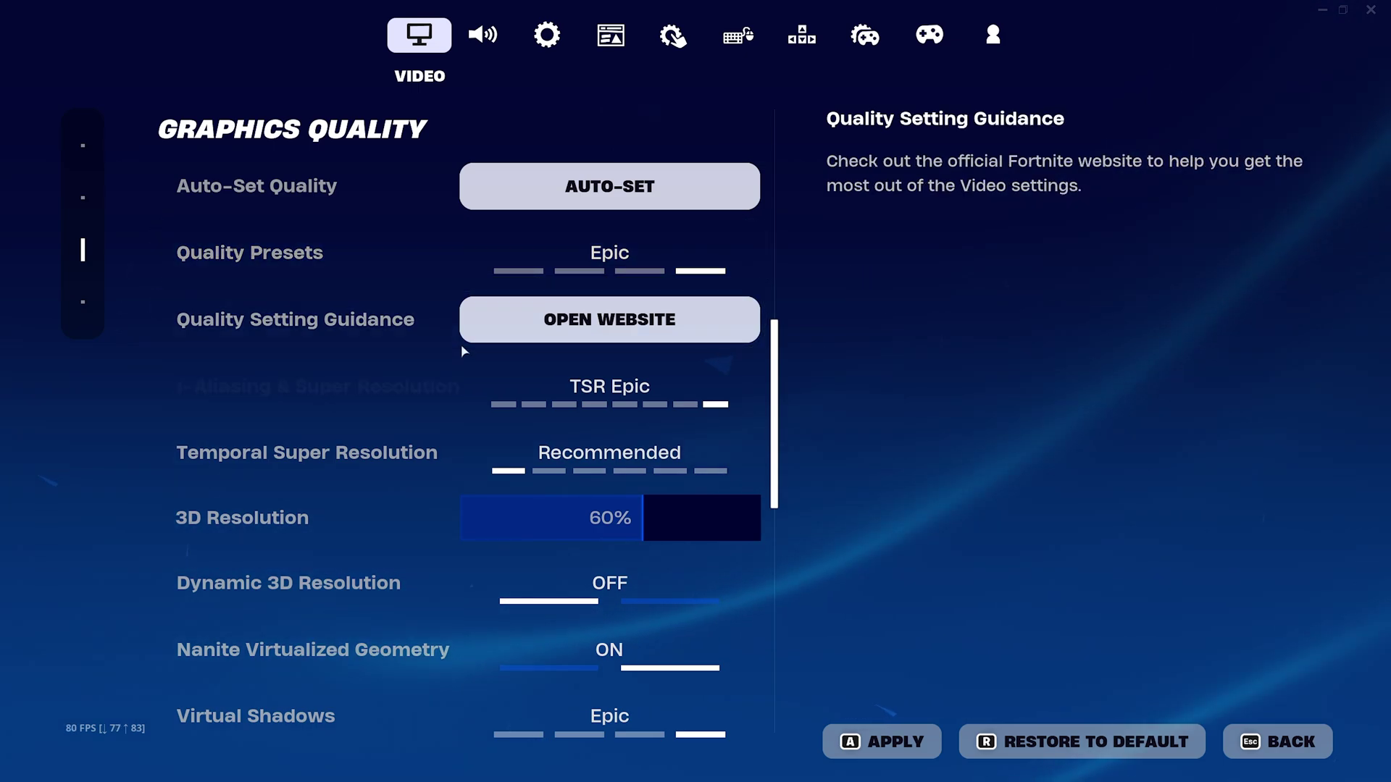
left_click(556, 319)
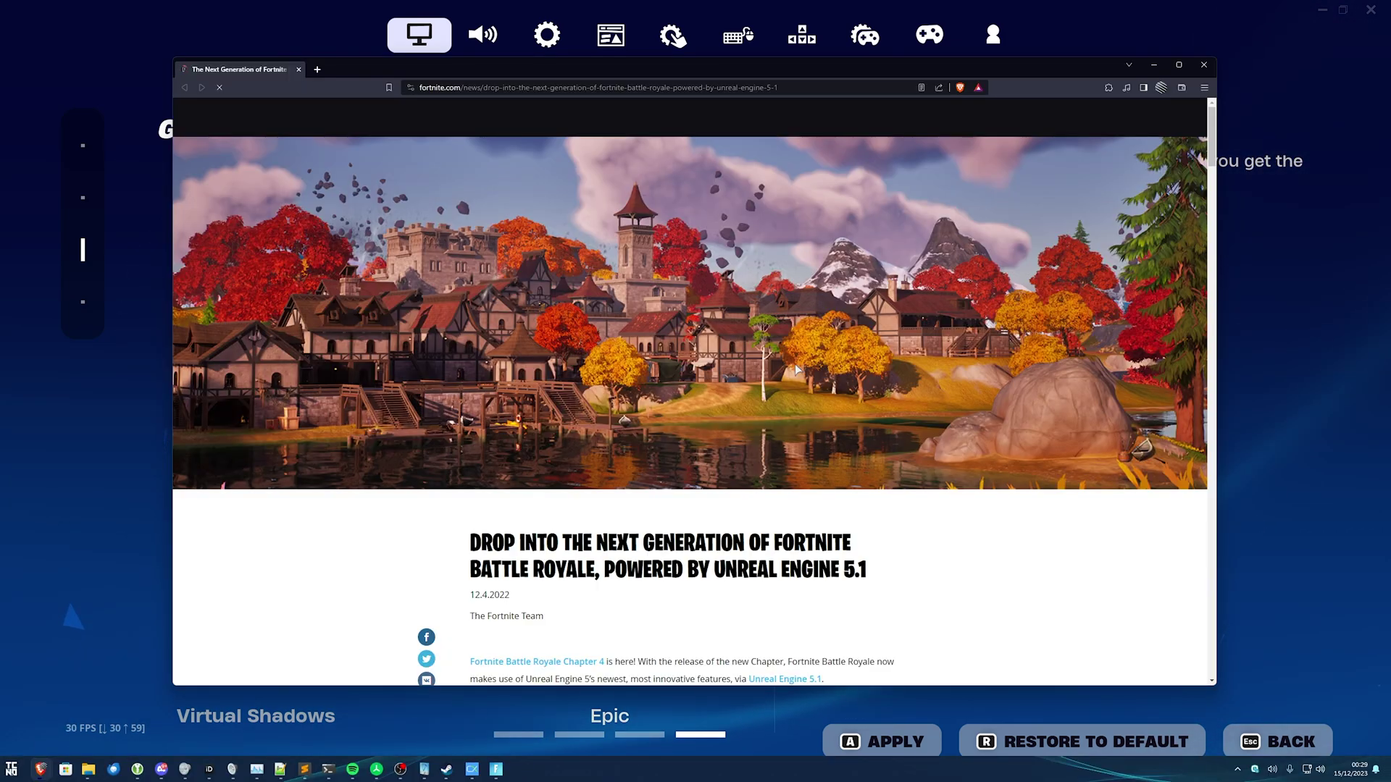
scroll(795, 372, "down", 9)
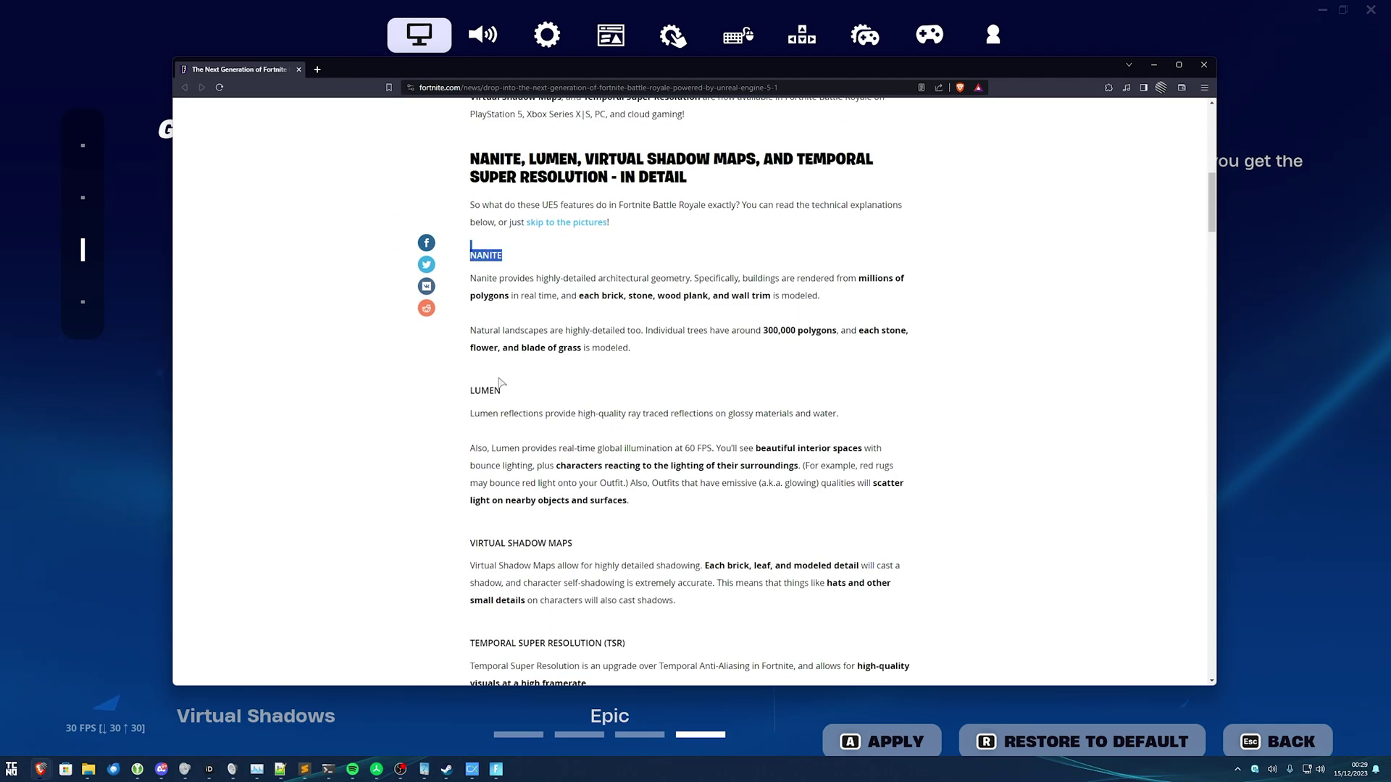
scroll(520, 442, "down", 12)
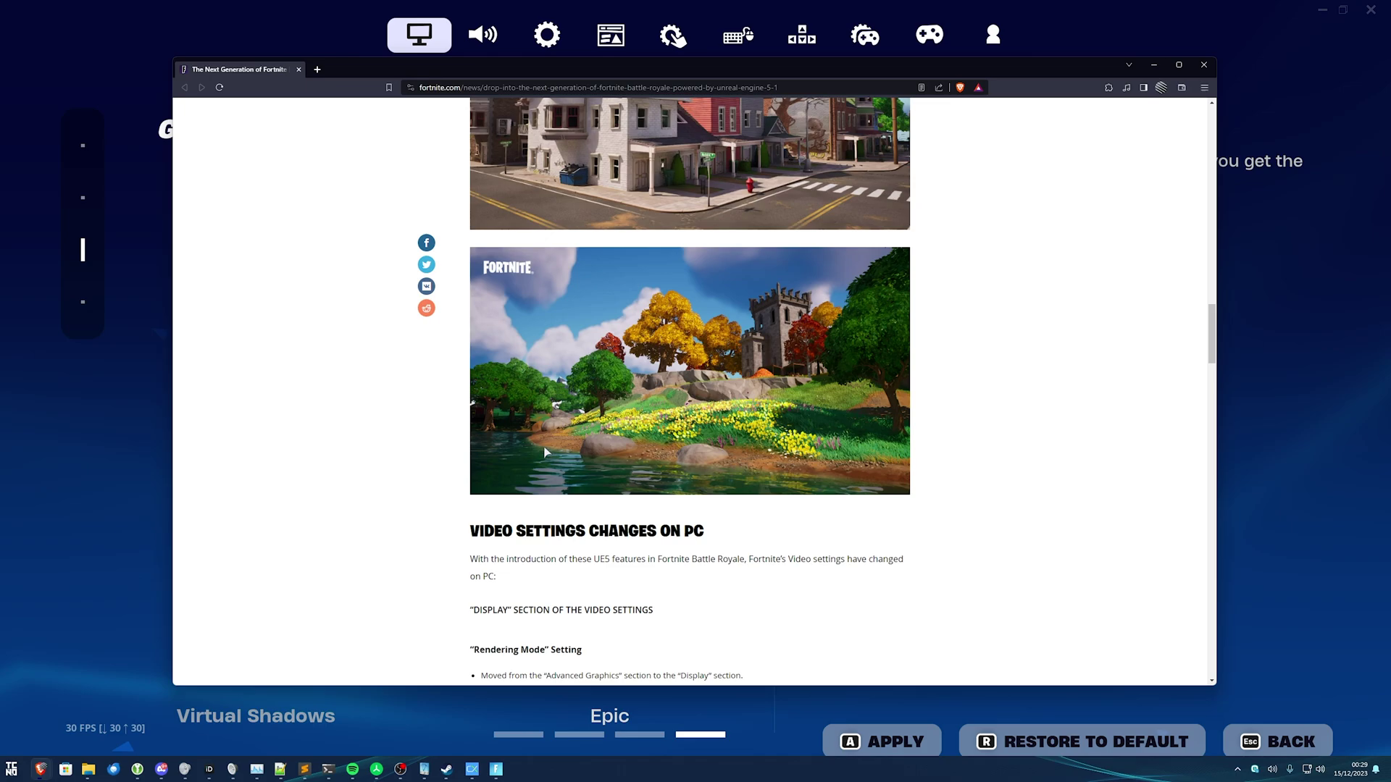
scroll(584, 395, "down", 15)
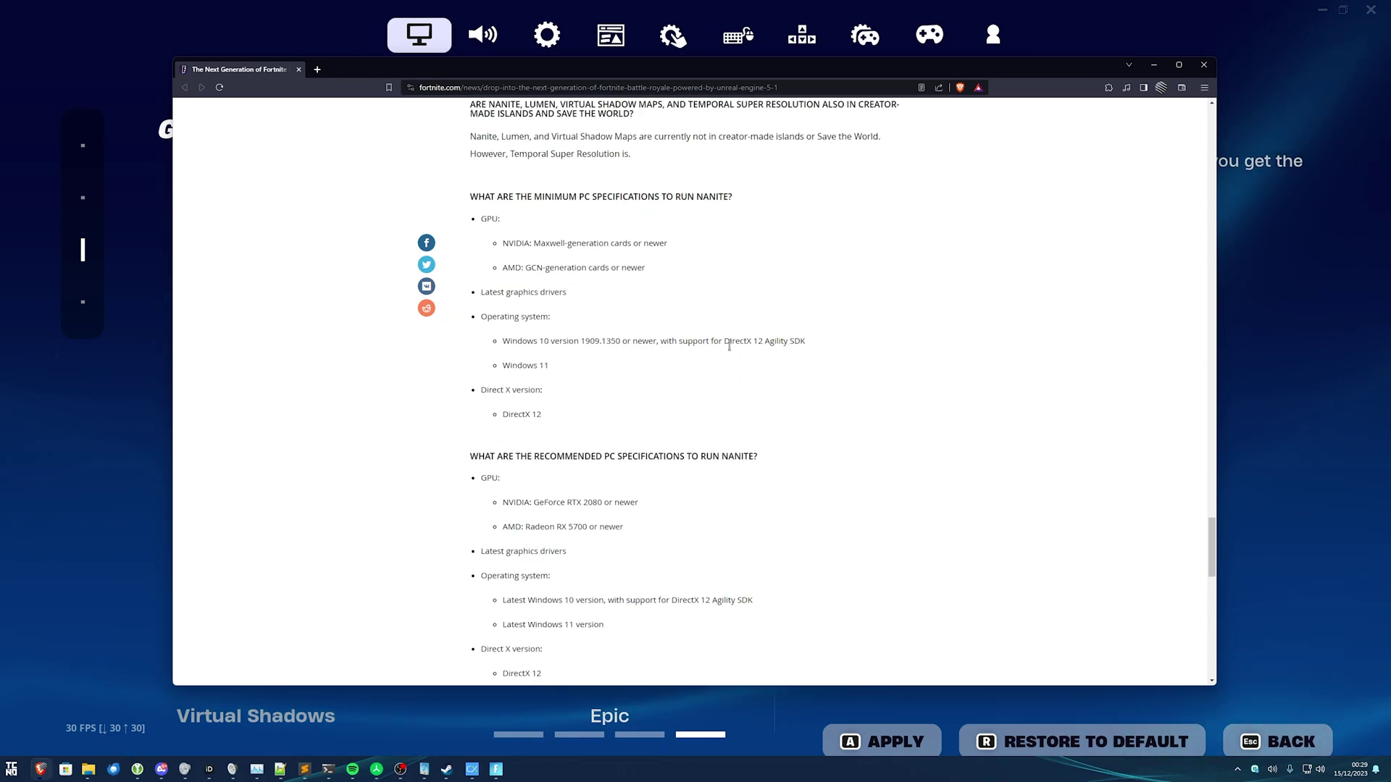
scroll(752, 349, "down", 5)
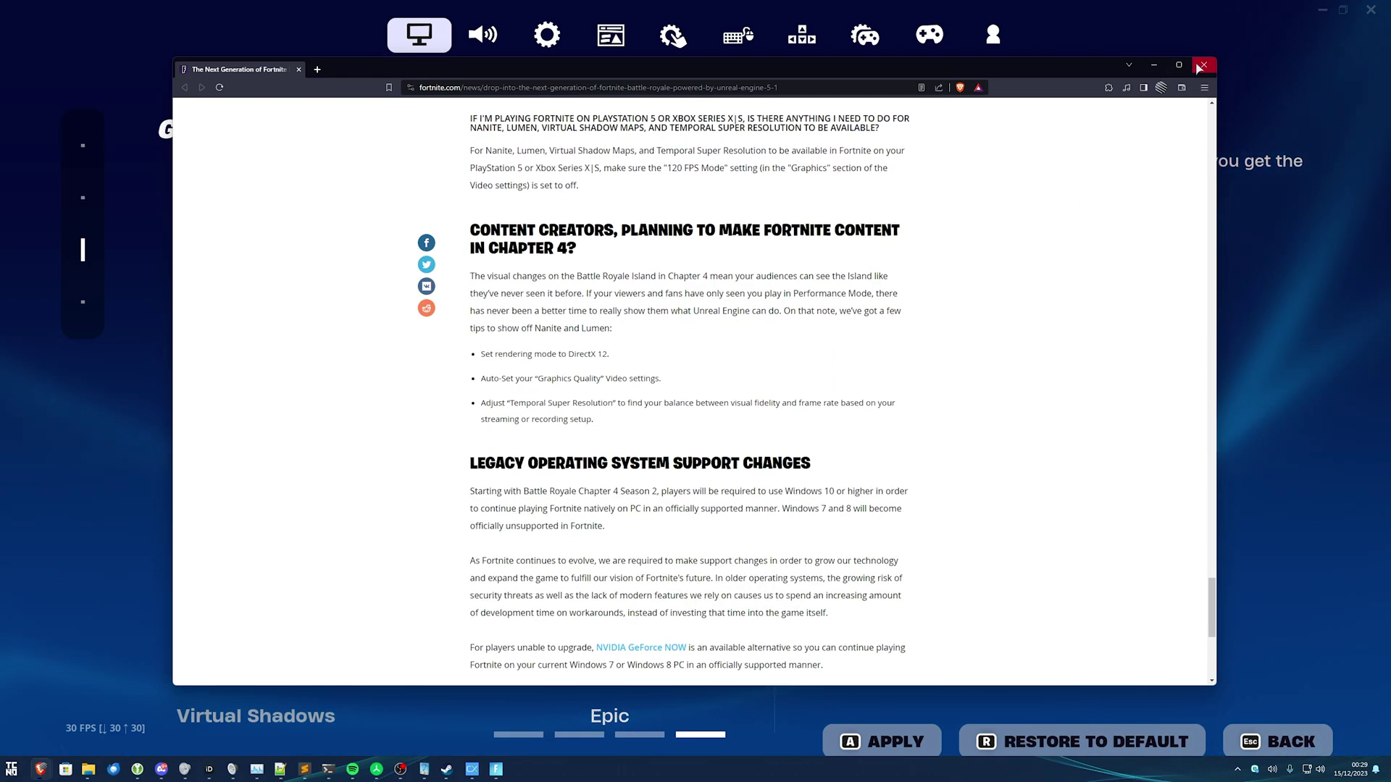
key("alt+Tab")
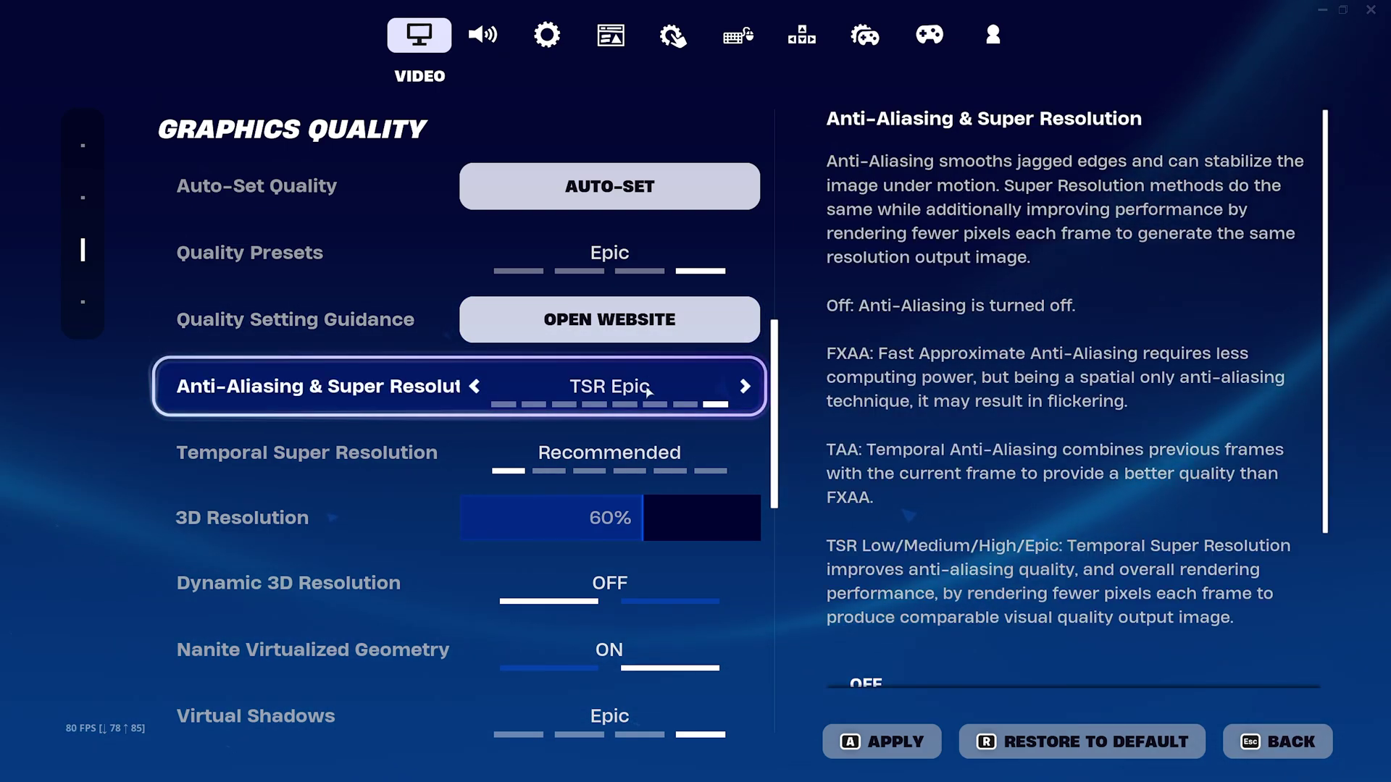
Switch Anti-Aliasing & Super Resolution to NVIDIA DLSS, try its Performance mode, and return DLSS to Quality.
left_click(477, 386)
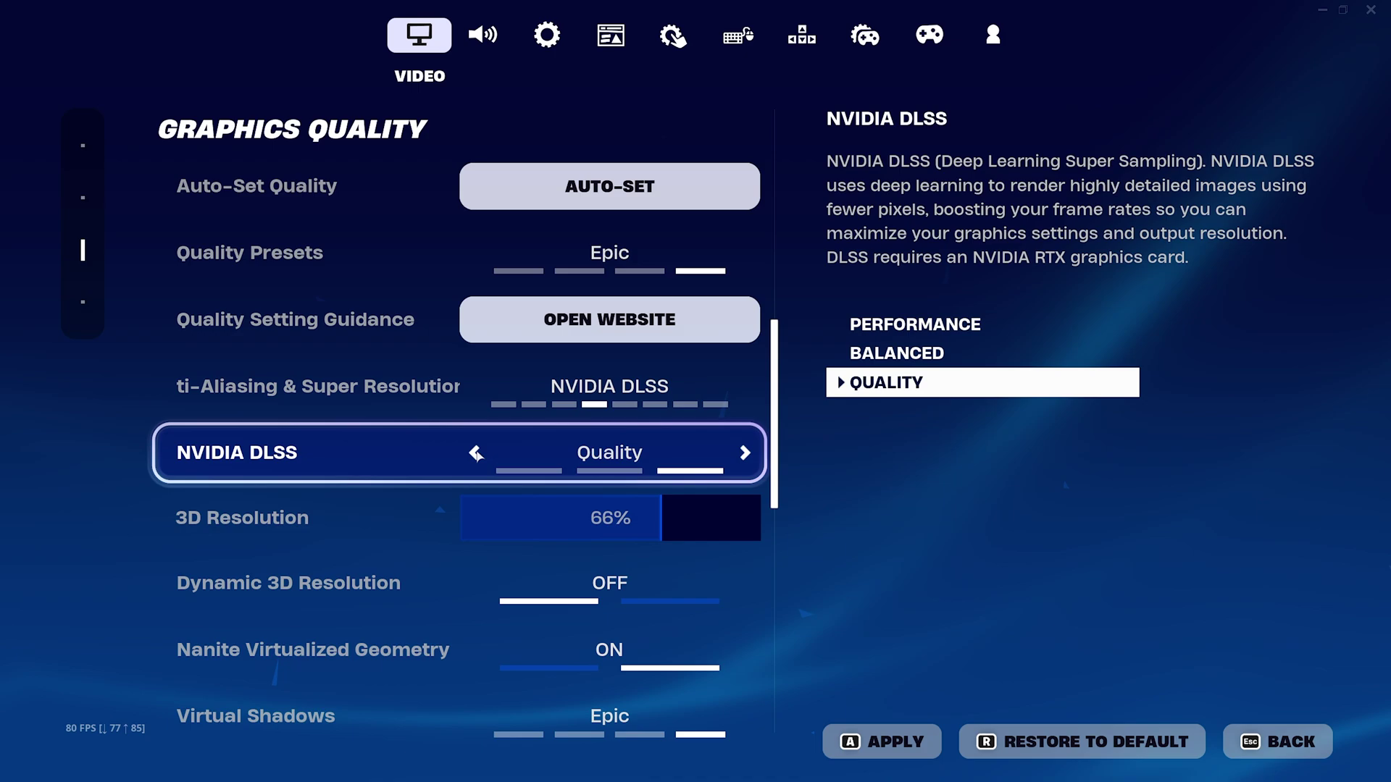
left_click(477, 454)
left_click(477, 455)
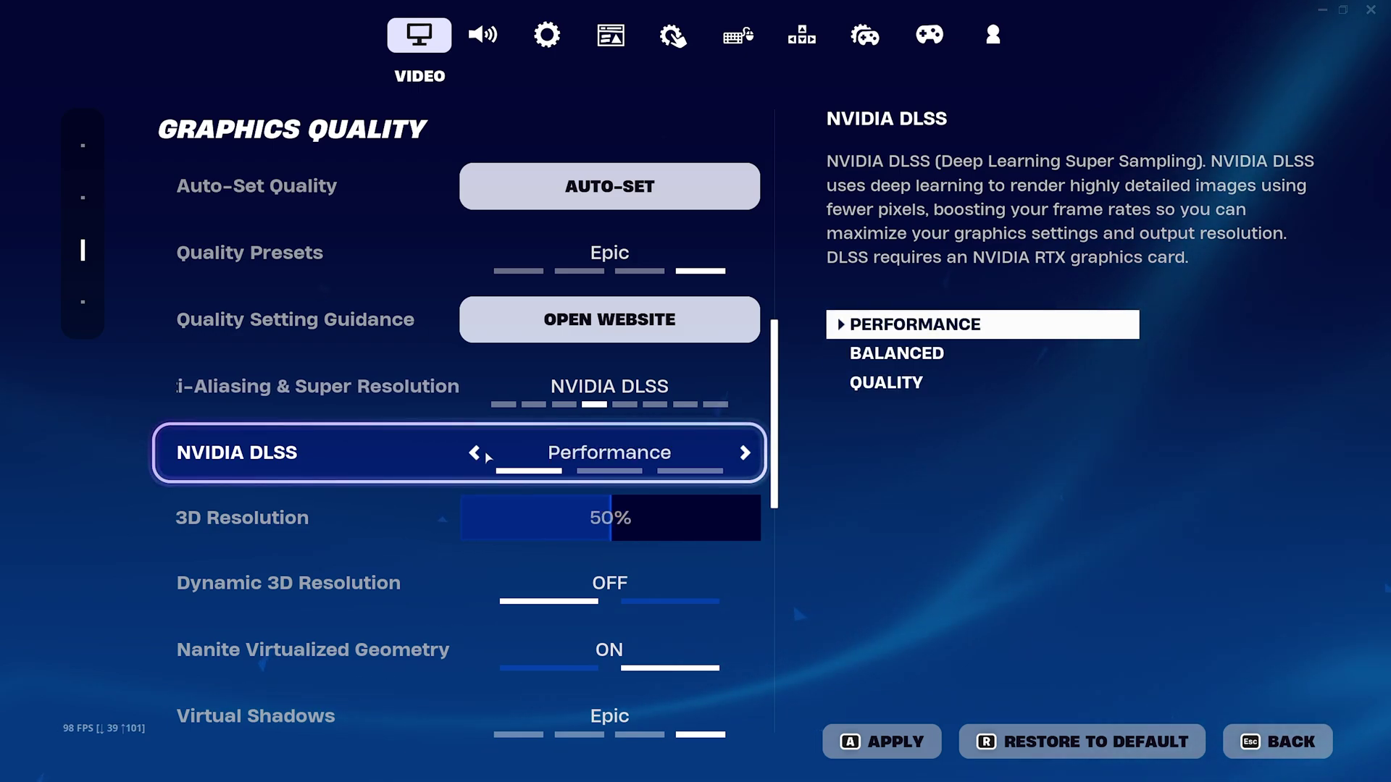
left_click(744, 454)
left_click(744, 454)
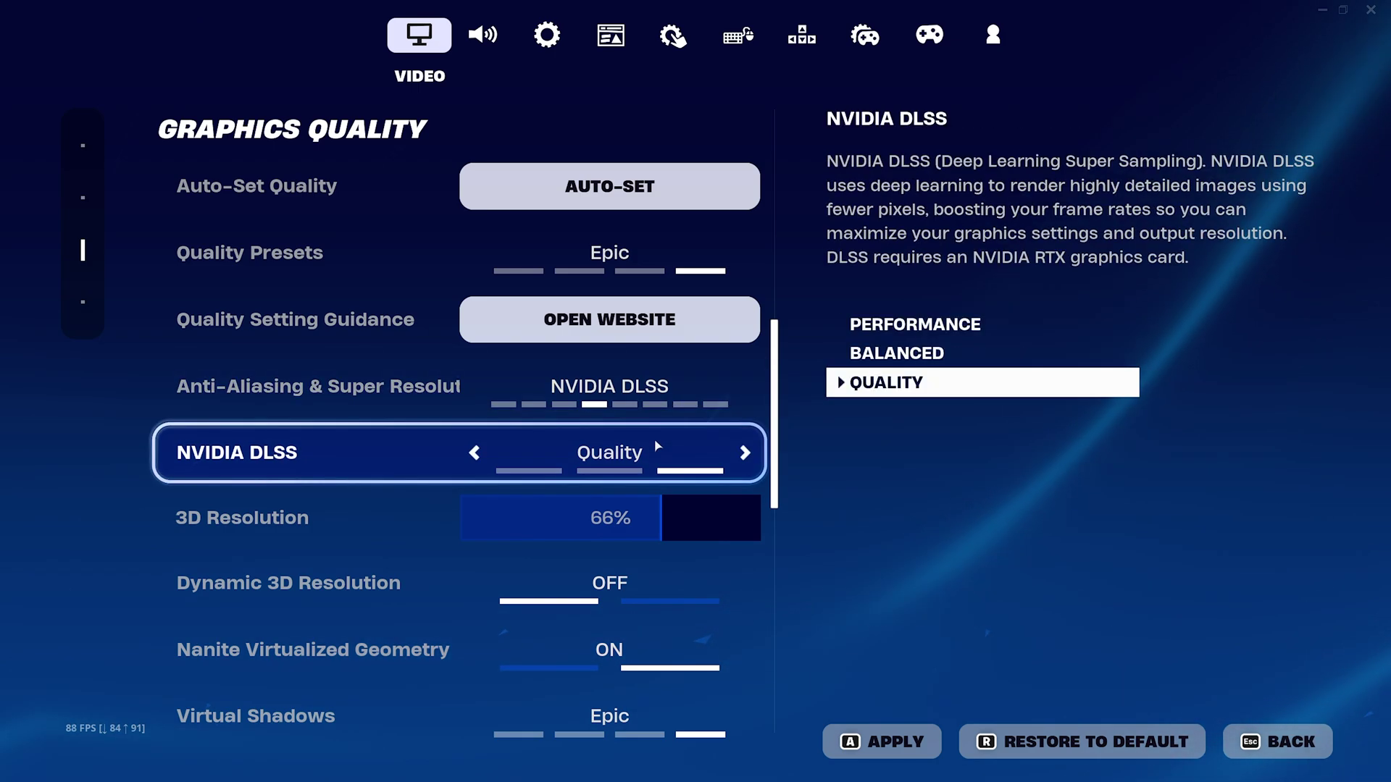
Set Anti-Aliasing & Super Resolution to TSR High and Temporal Super Resolution to Quality.
left_click(746, 387)
left_click(746, 388)
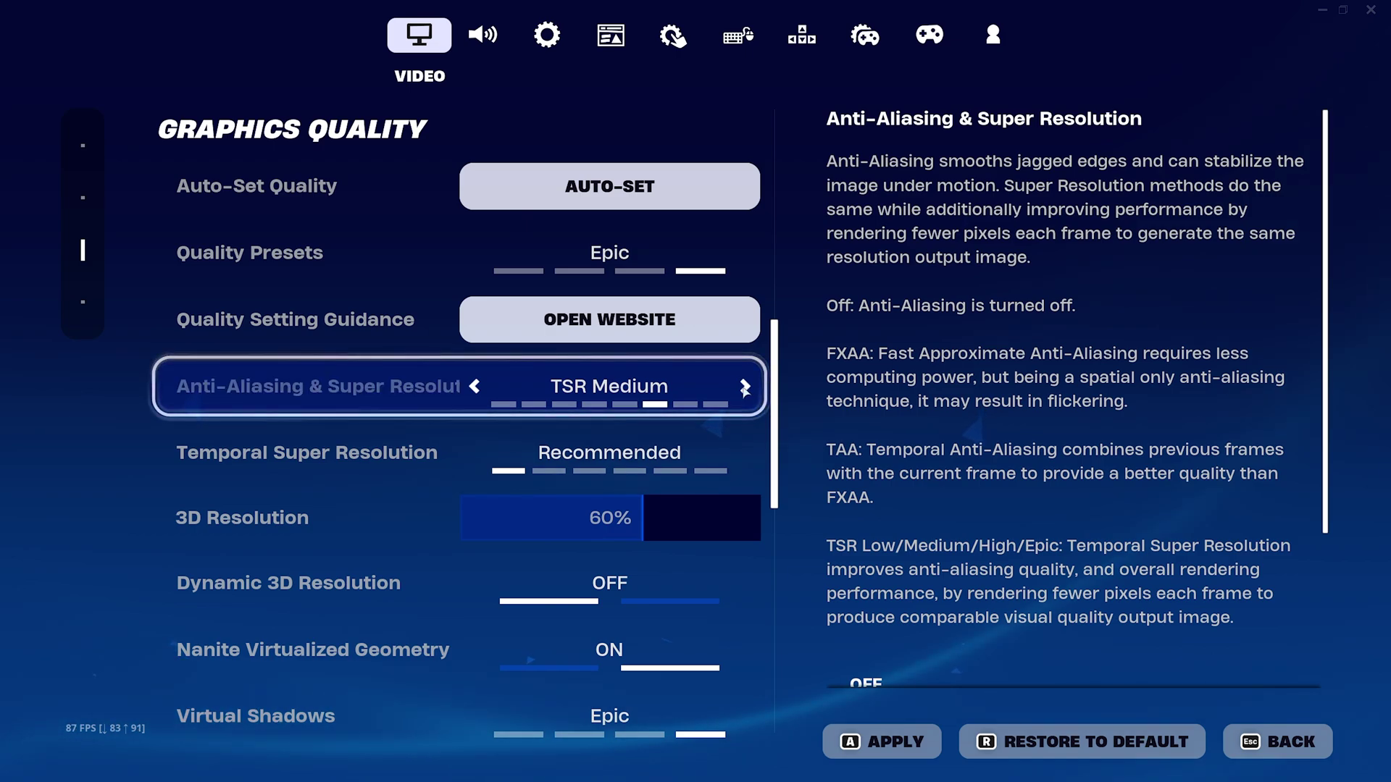
left_click(744, 388)
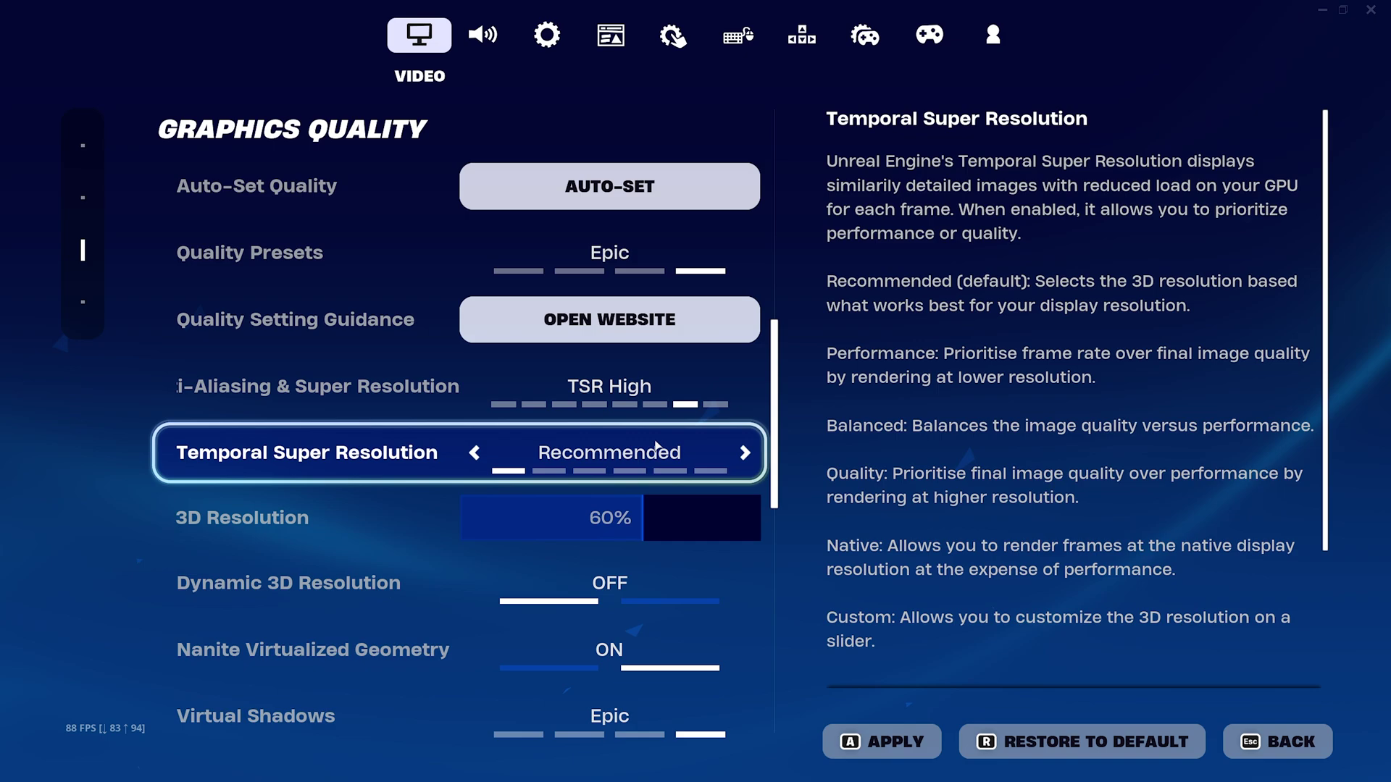
left_click(744, 453)
left_click(744, 453)
left_click(744, 453)
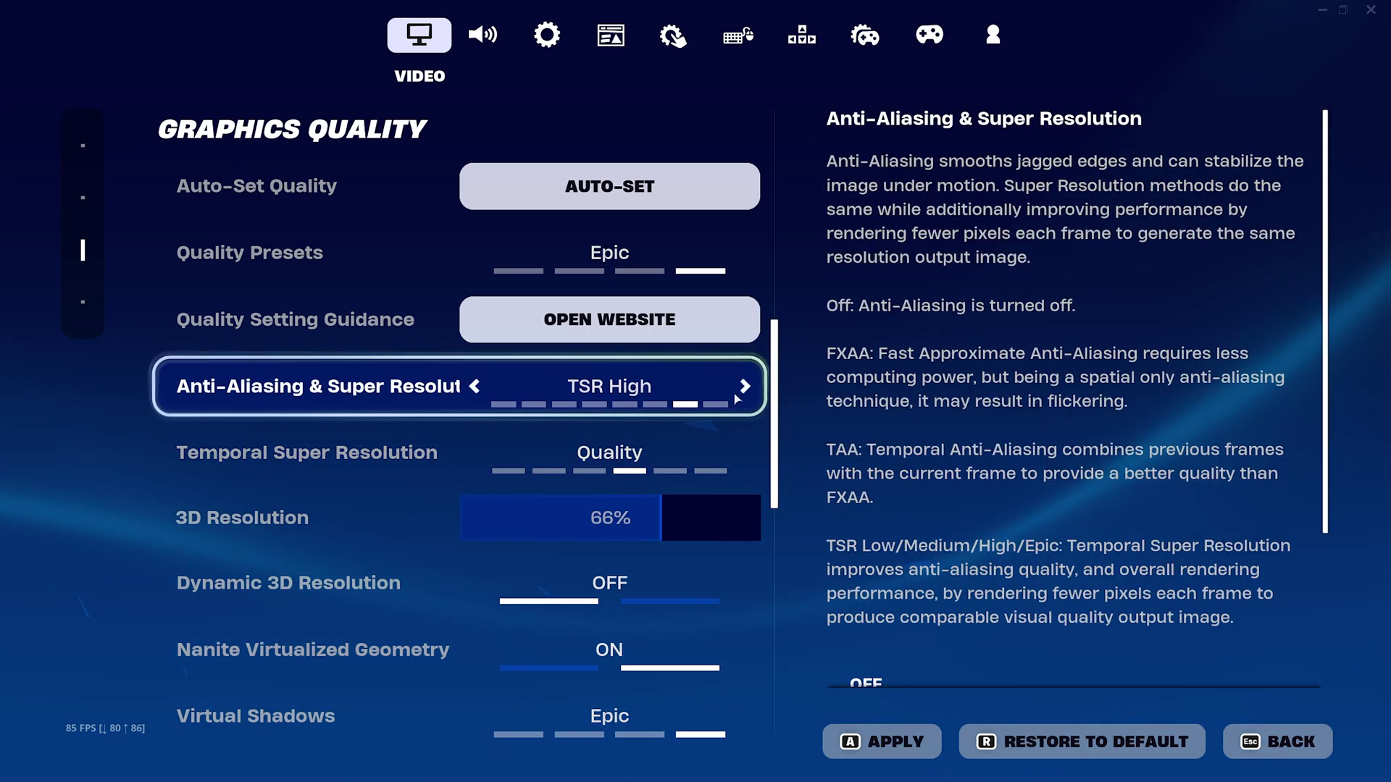
Try TSR Epic for Anti-Aliasing & Super Resolution, and step it down through TAA and FXAA to Off.
left_click(742, 389)
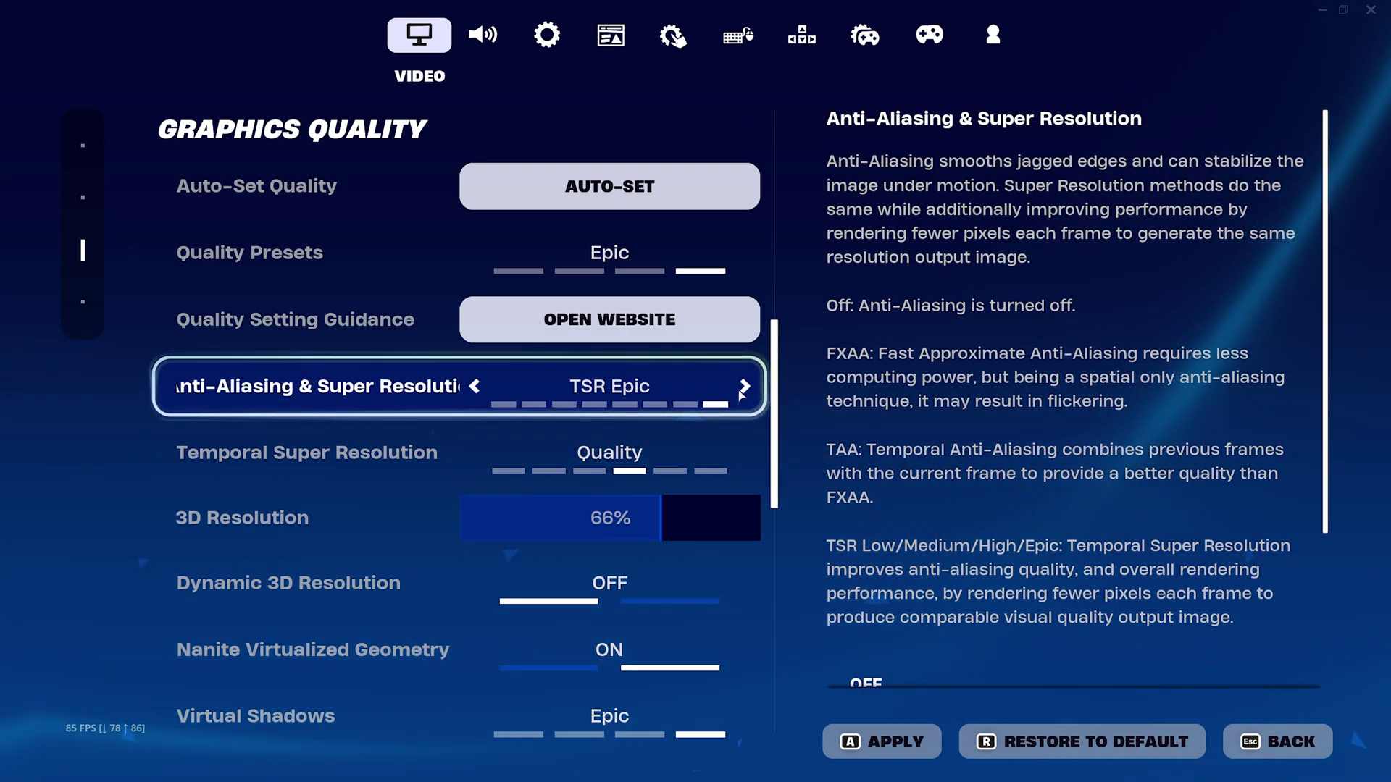
left_click(475, 388)
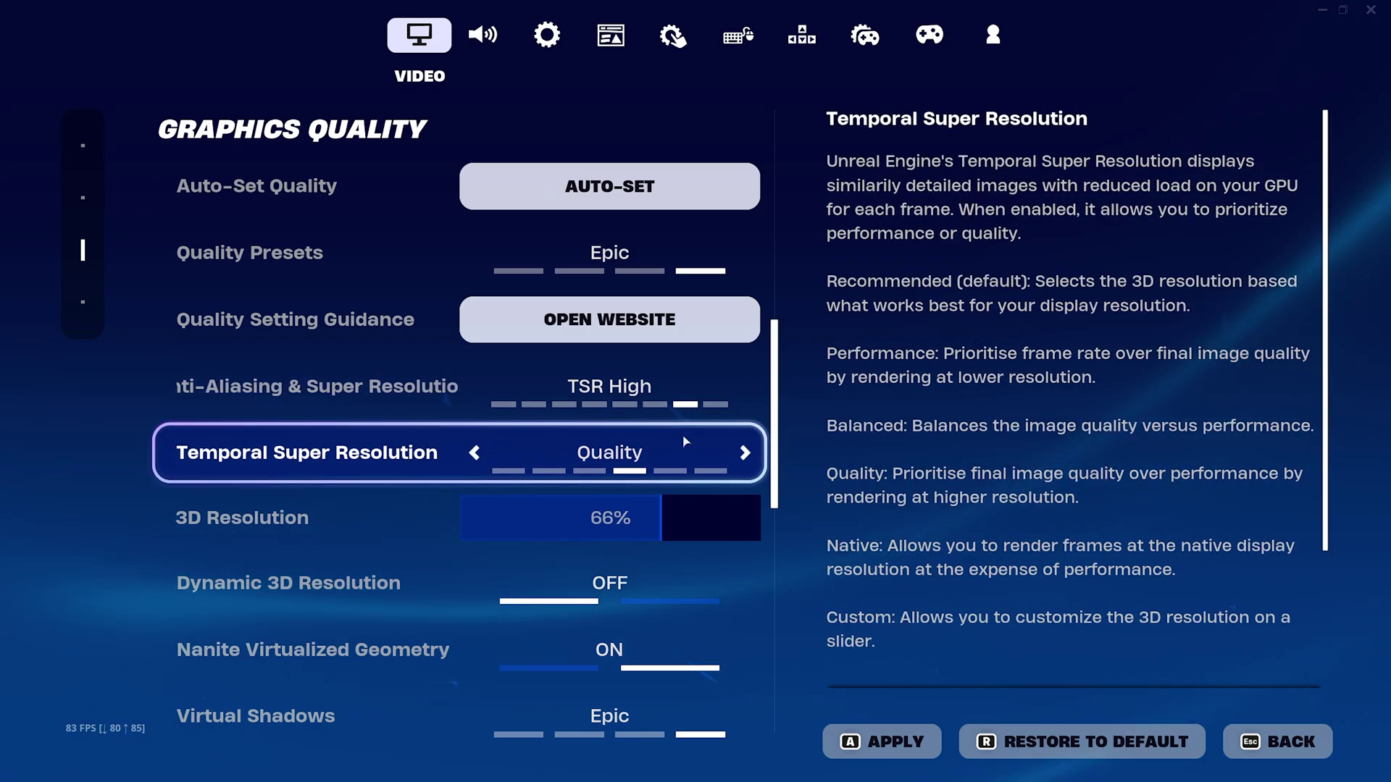
left_click(474, 387)
left_click(475, 386)
left_click(475, 386)
left_click(475, 386)
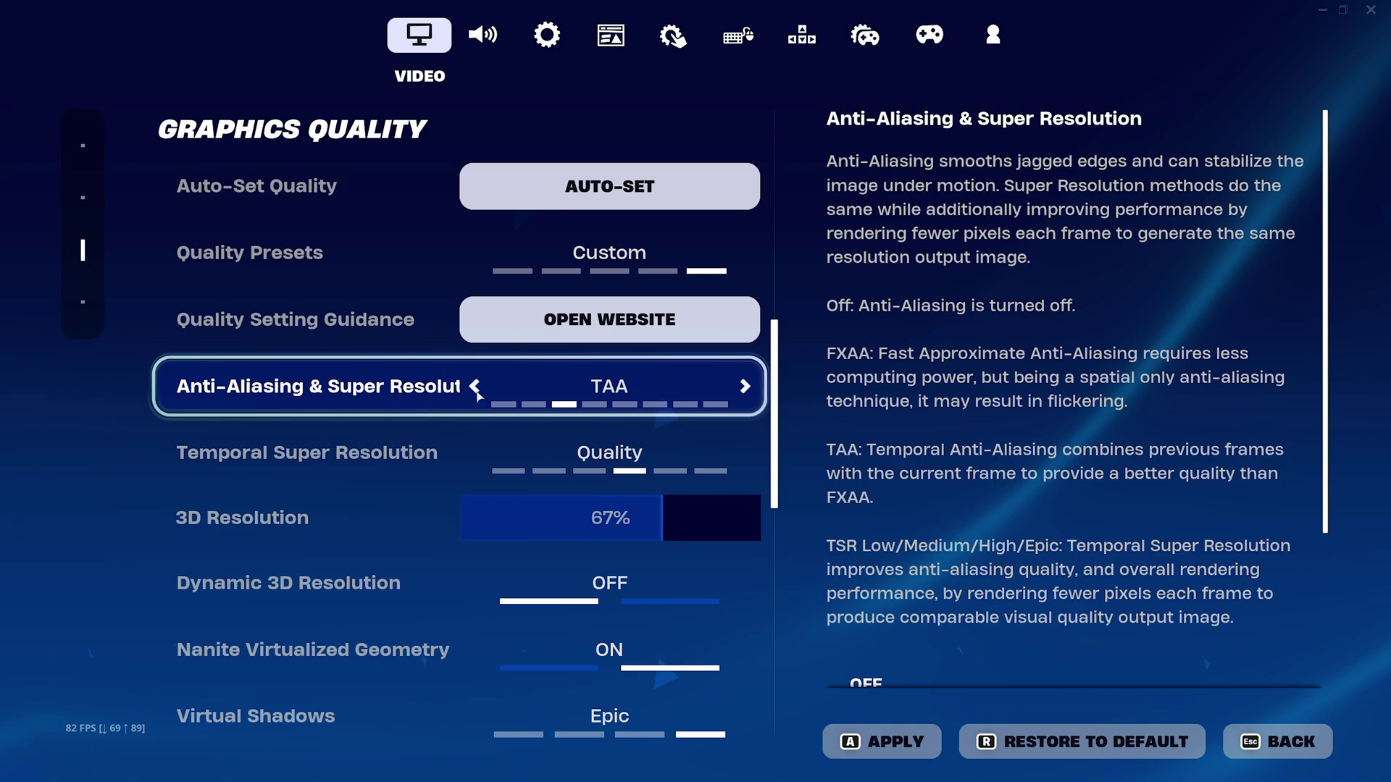
left_click(476, 387)
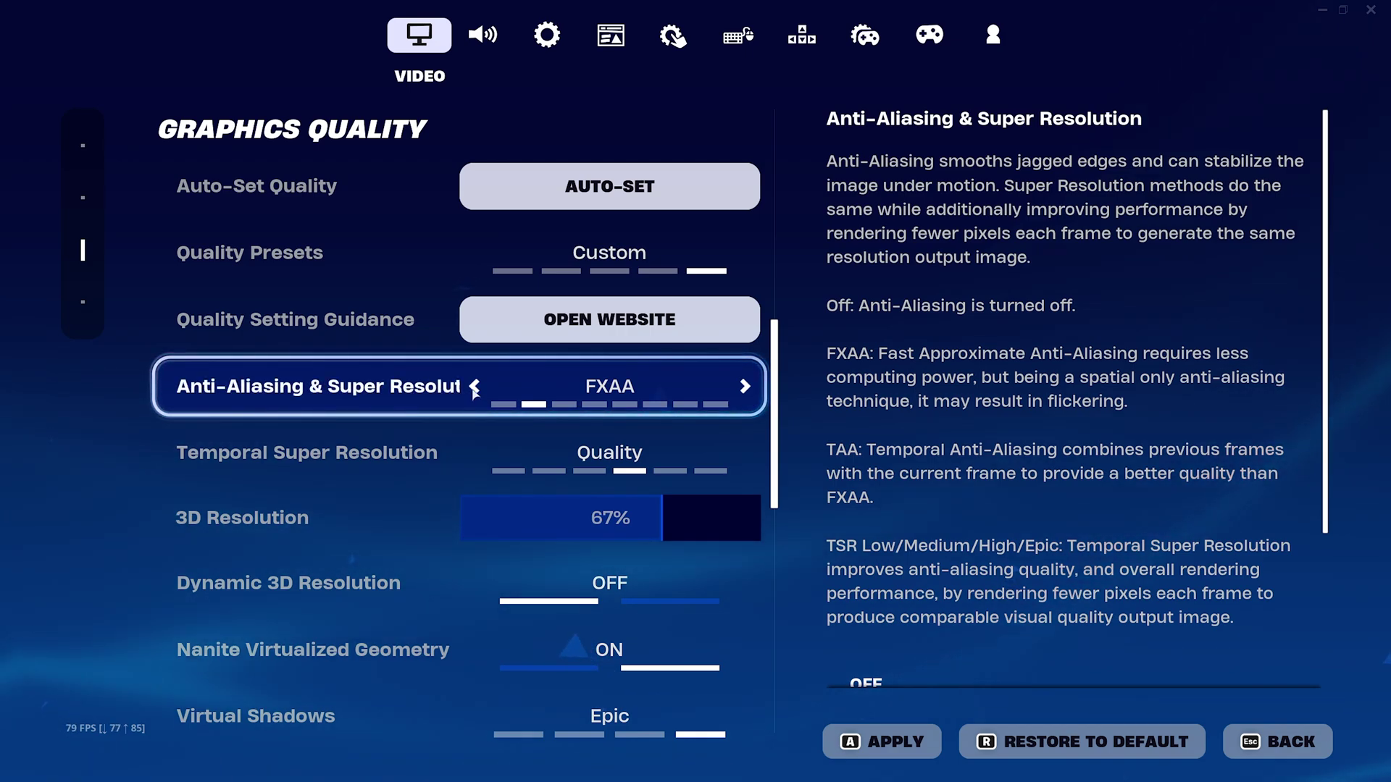
left_click(475, 387)
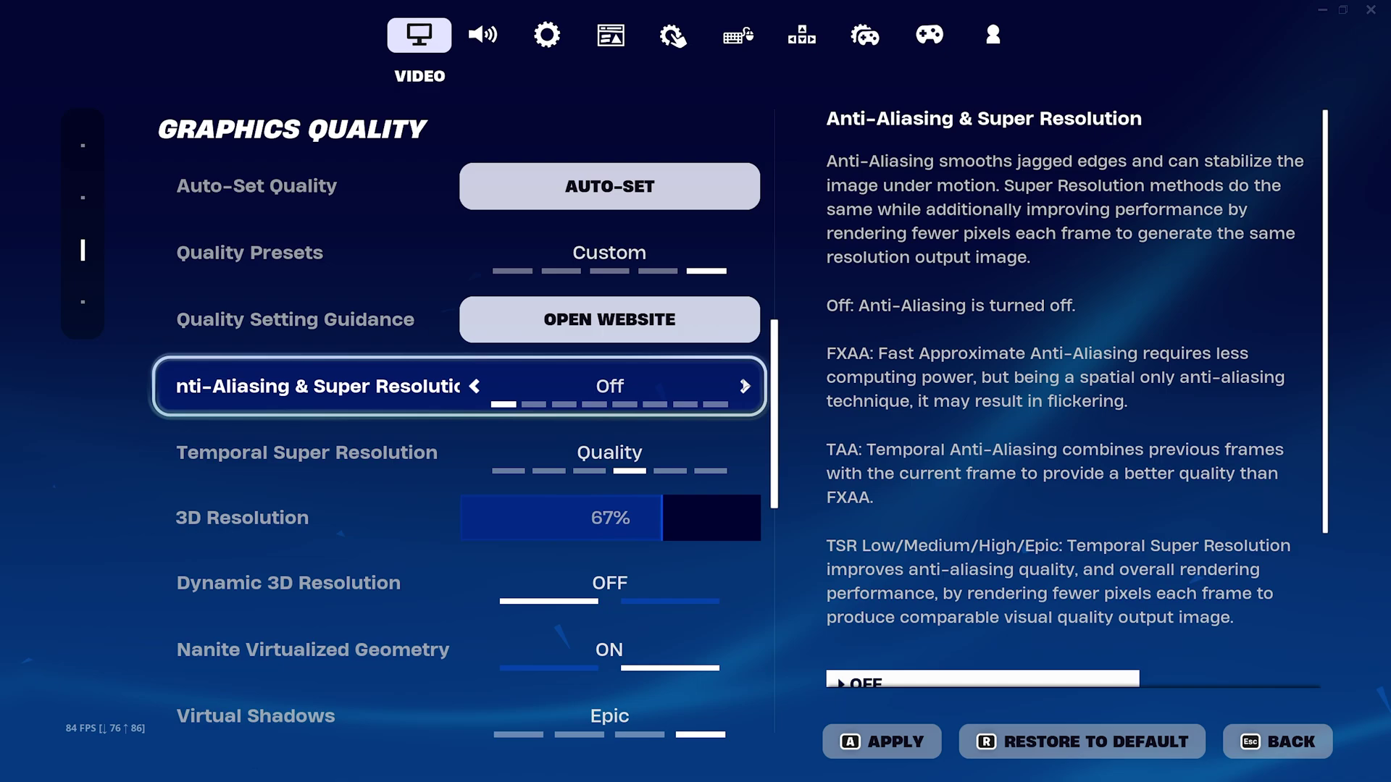
Set Anti-Aliasing & Super Resolution to TSR High.
left_click(744, 386)
left_click(745, 386)
left_click(745, 386)
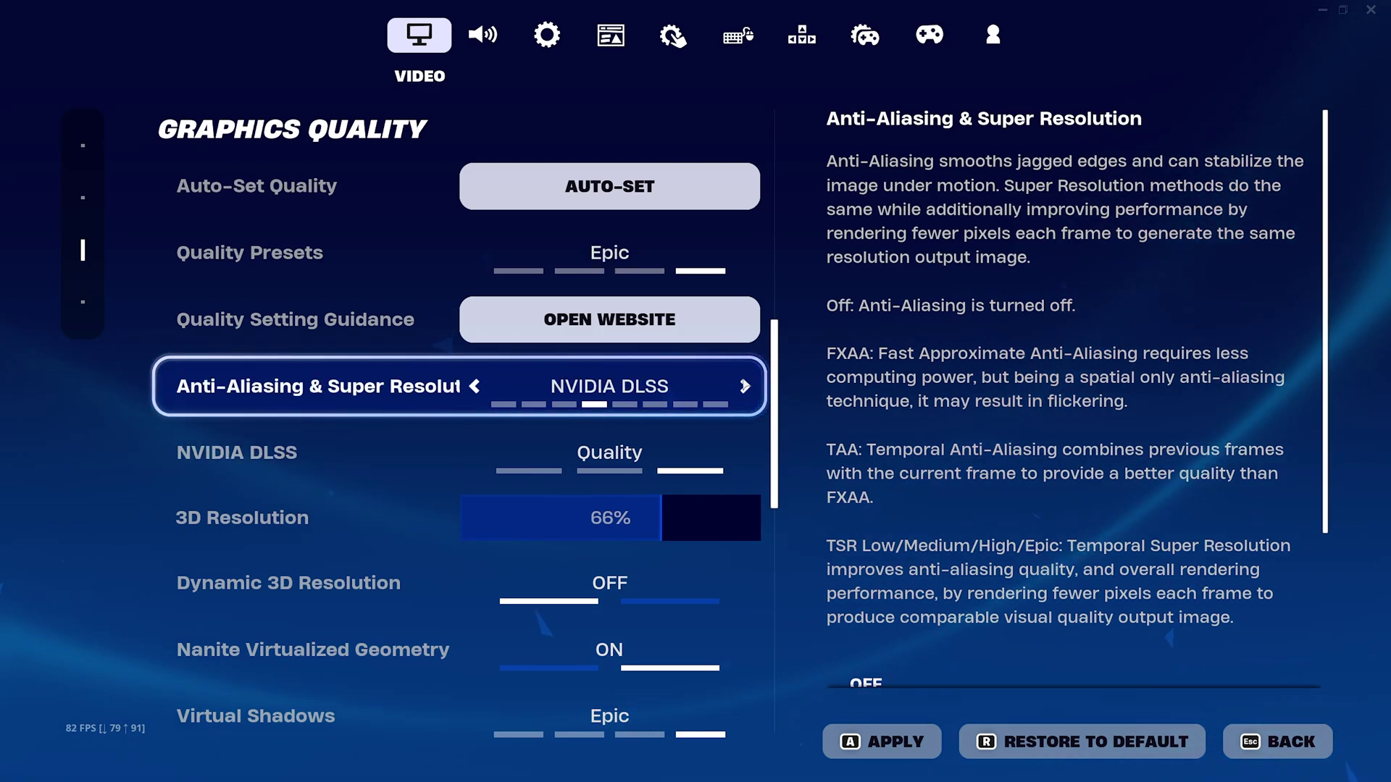
left_click(744, 386)
left_click(745, 386)
left_click(745, 386)
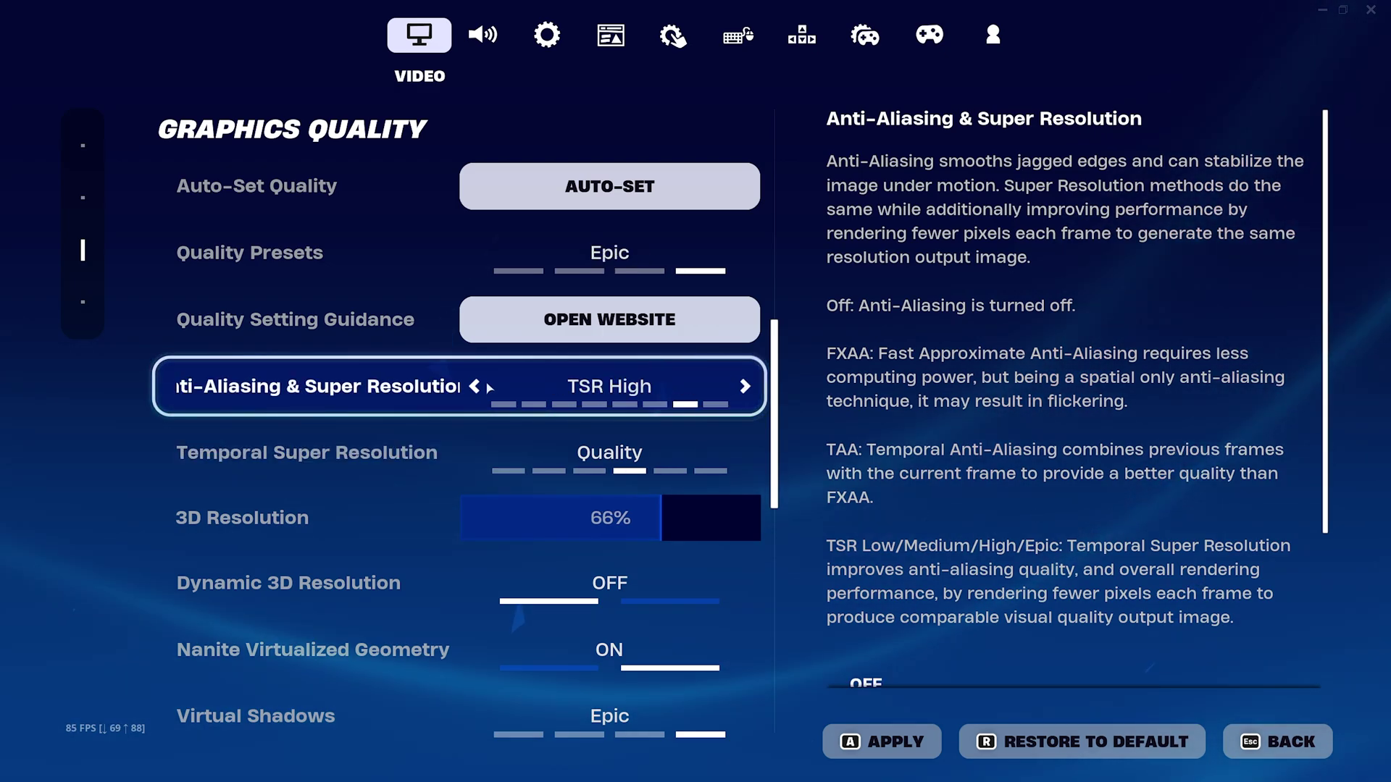
left_click(747, 389)
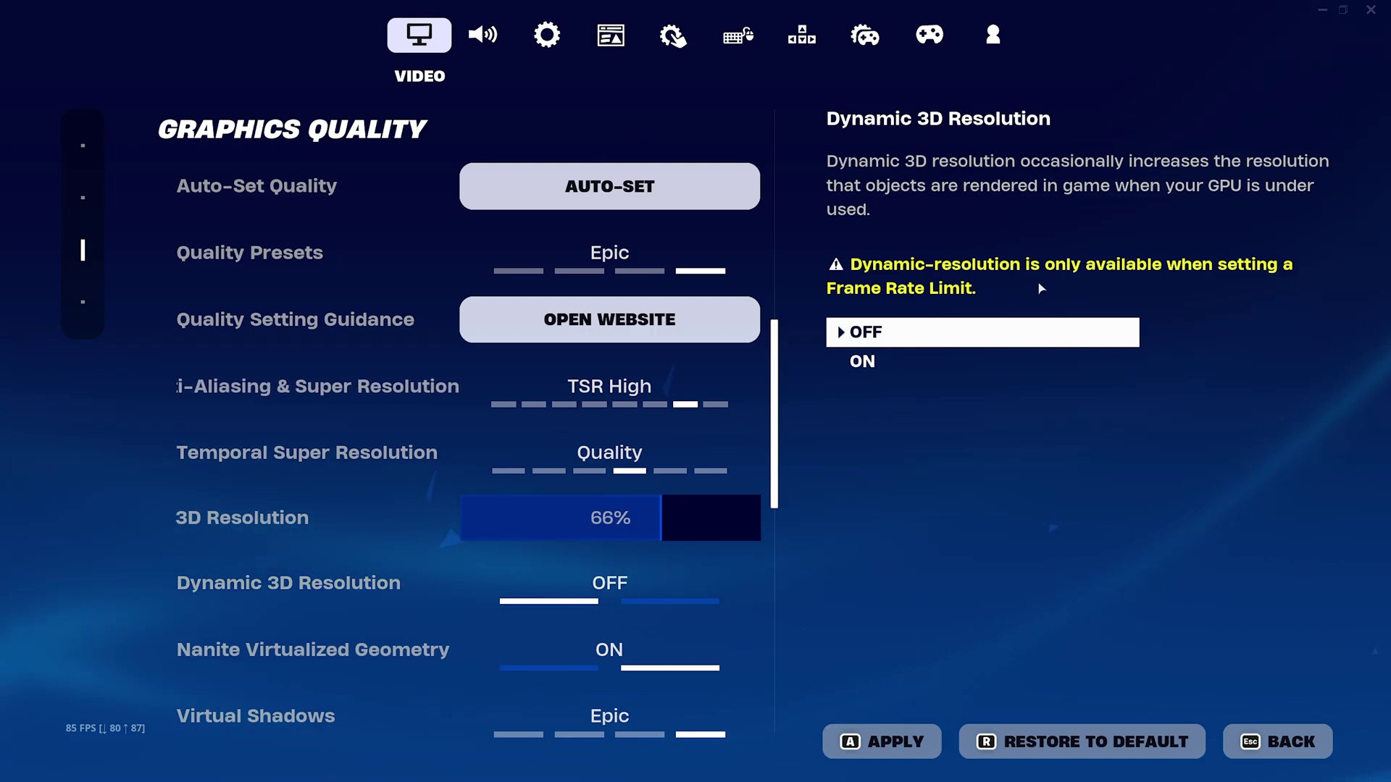
Review the Frame Rate Limit options, and try Virtual Shadows at Off before returning it to Epic.
scroll(681, 328, "up", 10)
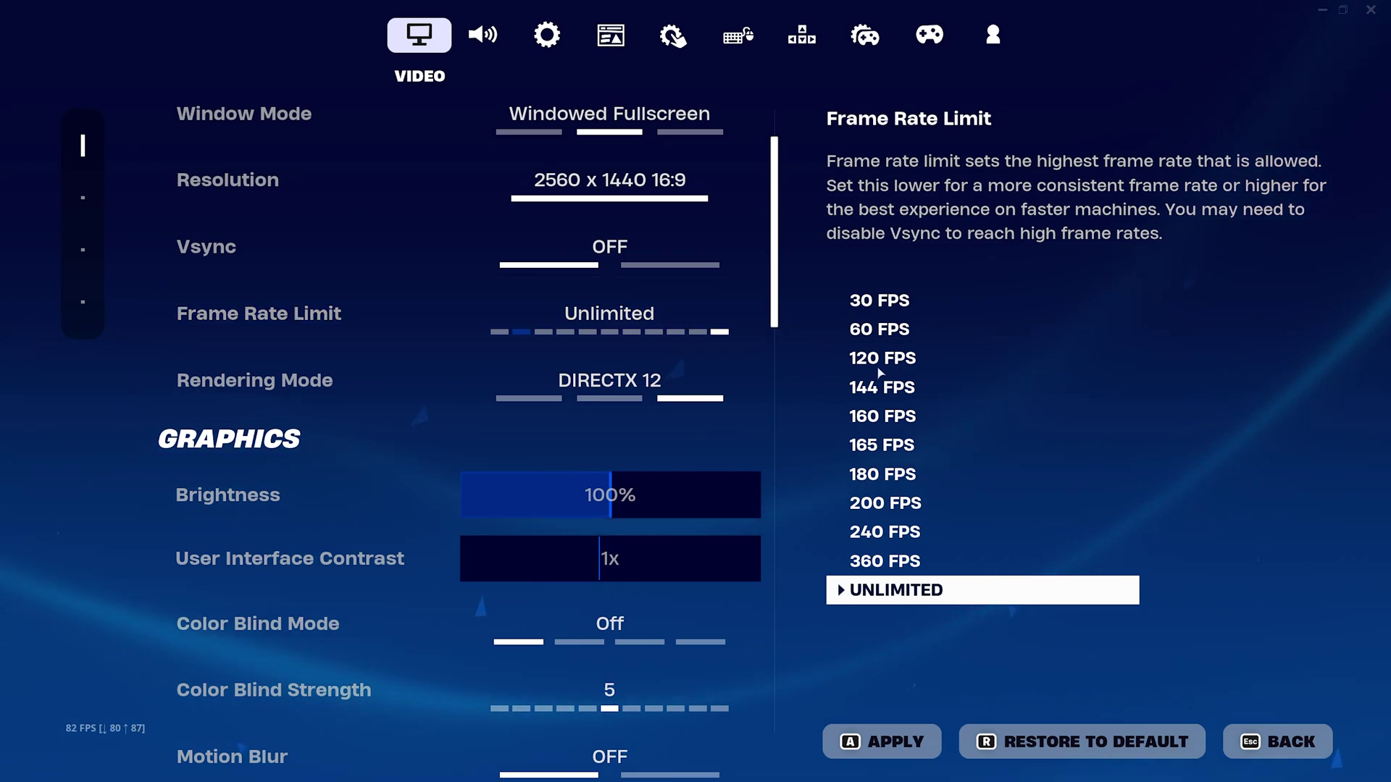
scroll(774, 350, "down", 15)
scroll(609, 417, "up", 3)
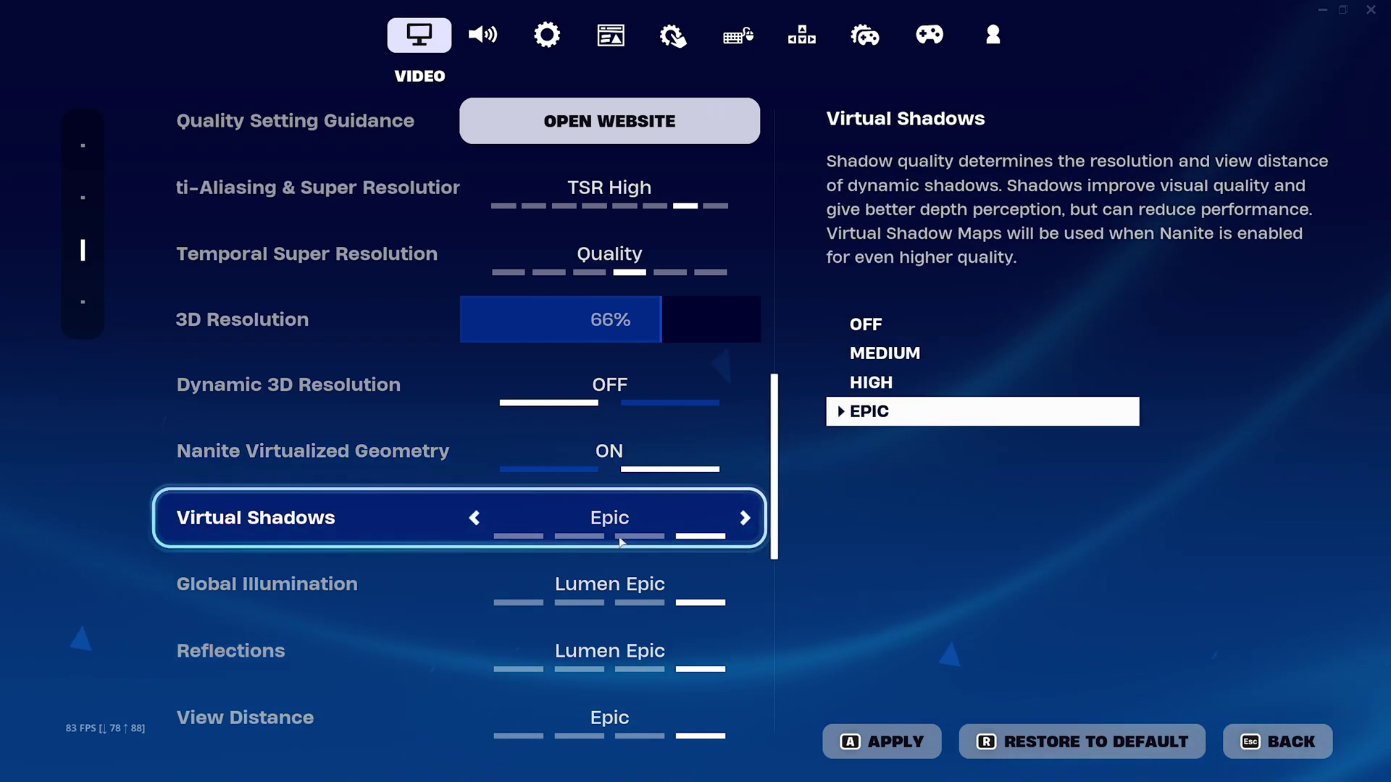
left_click(744, 517)
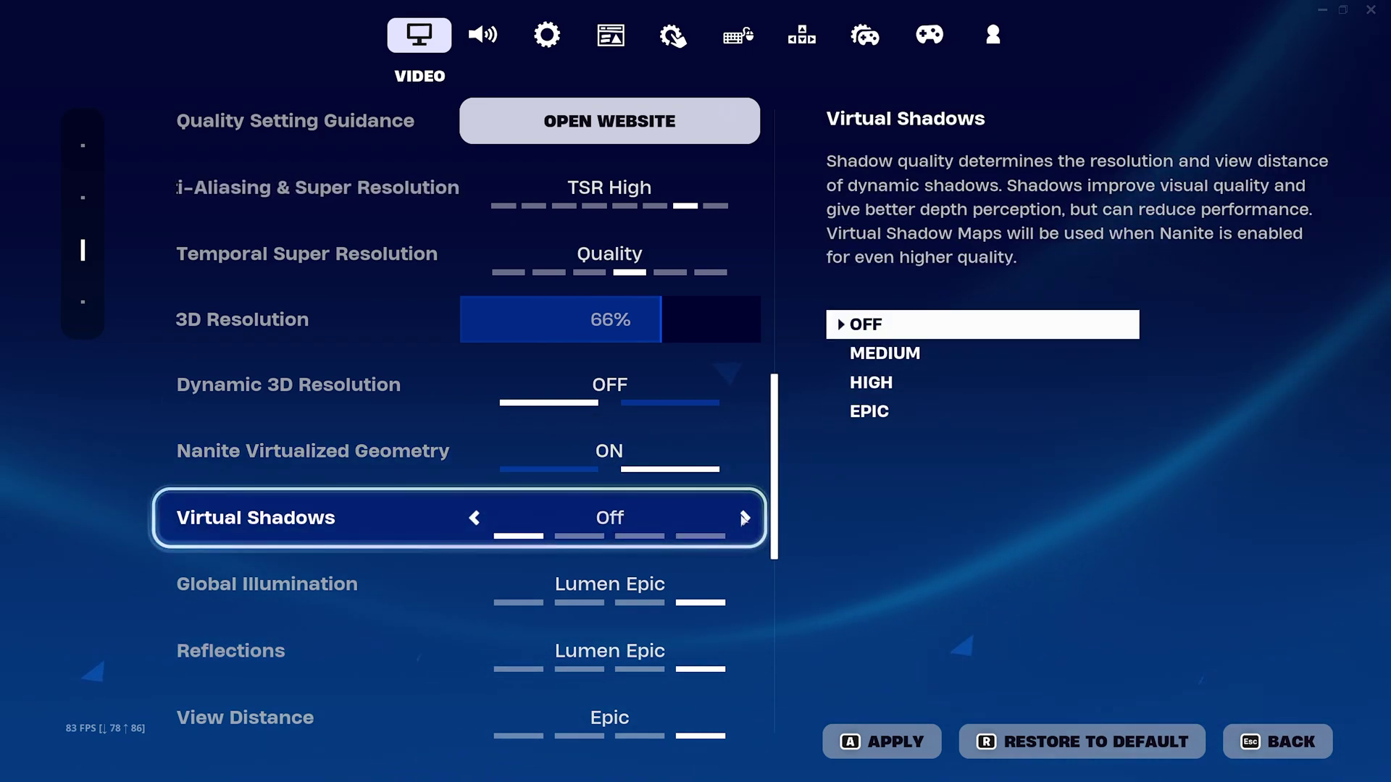
left_click(474, 517)
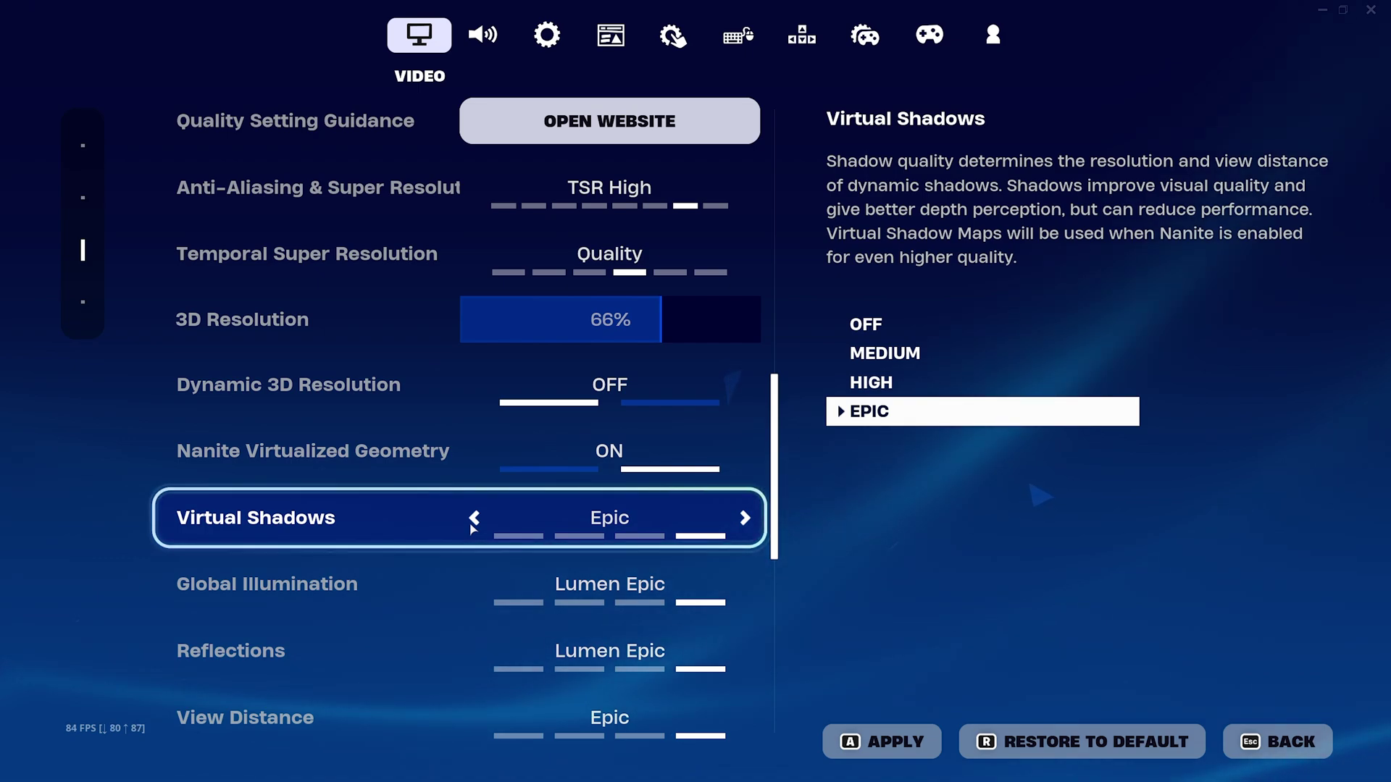
Set Global Illumination to Ambient Occlusion and Reflections to Screen Space.
scroll(471, 533, "down", 1)
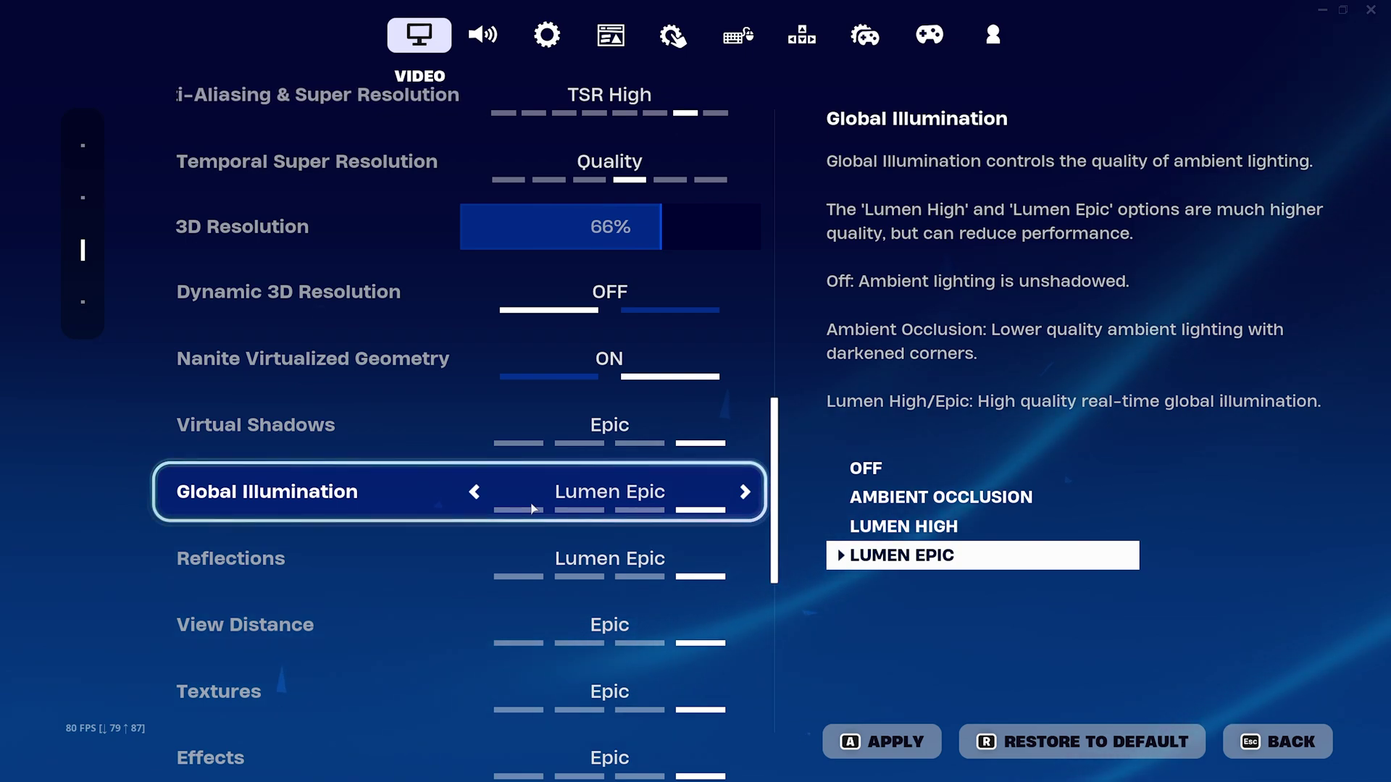
left_click(475, 492)
left_click(475, 492)
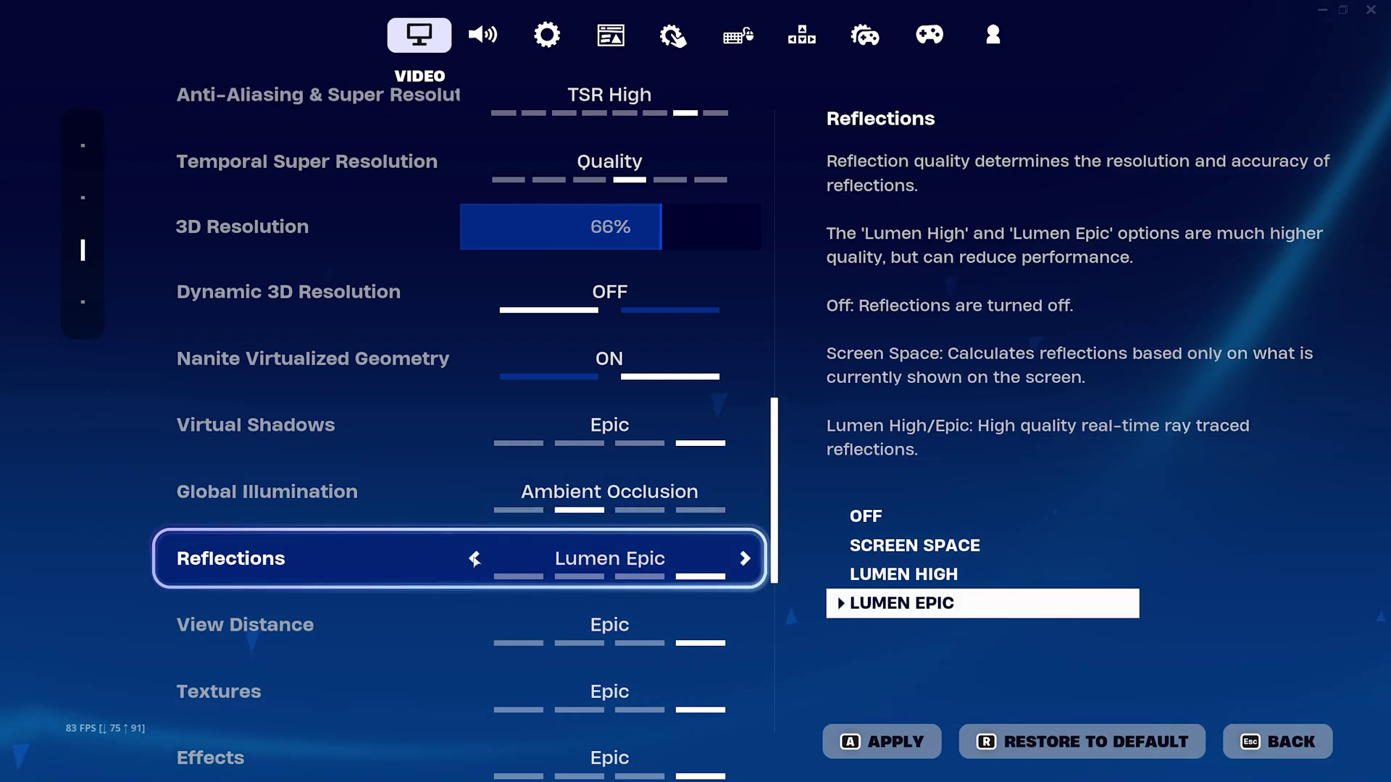
left_click(475, 559)
left_click(474, 560)
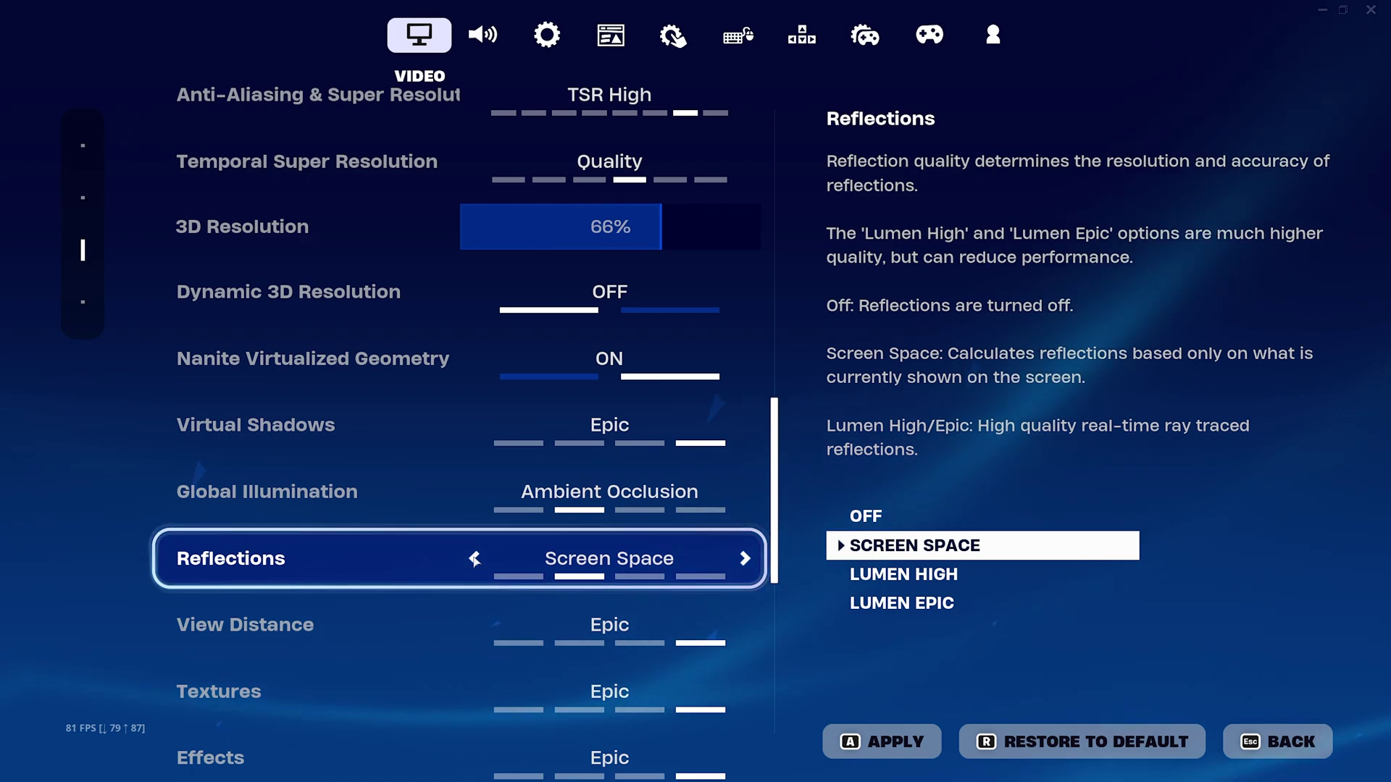
Review the View Distance options, and step Textures down to Low and back up to Epic.
scroll(474, 560, "down", 1)
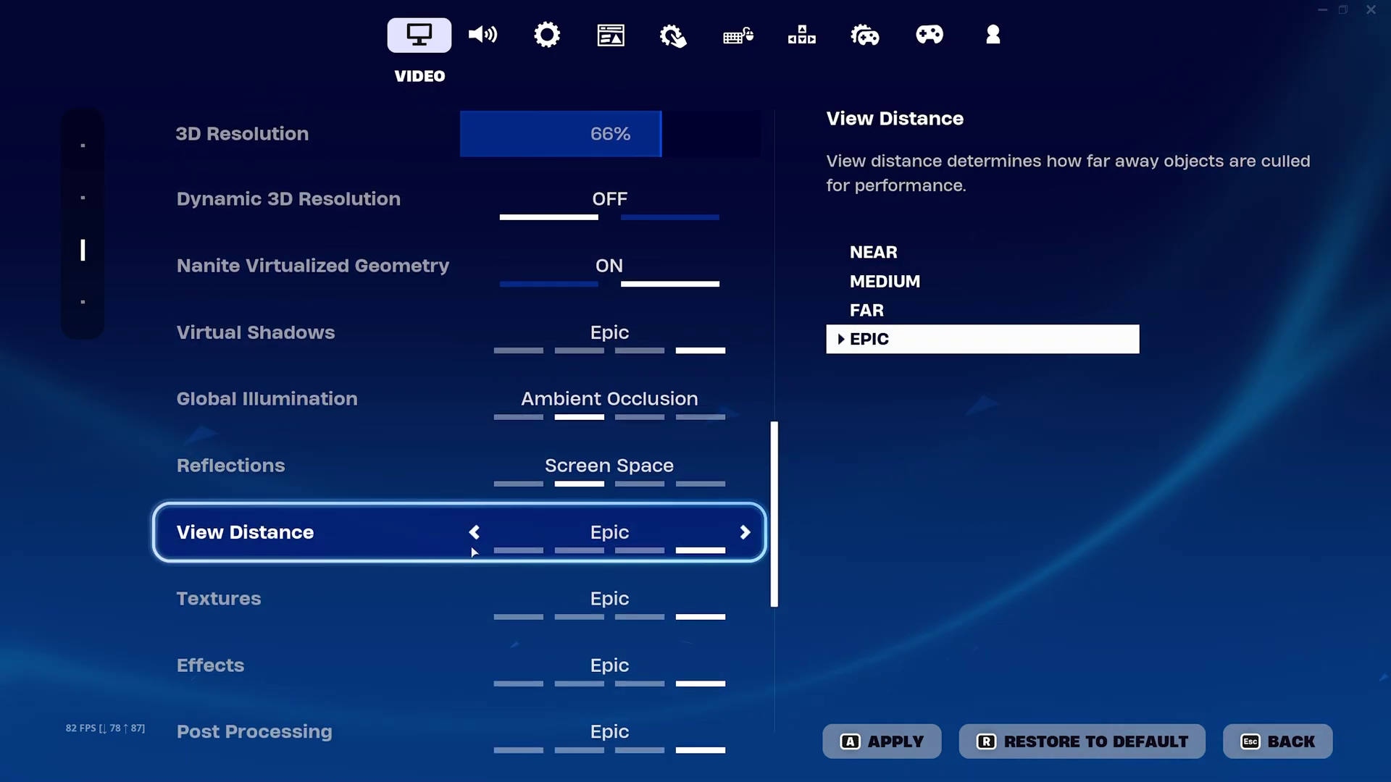
scroll(470, 546, "down", 2)
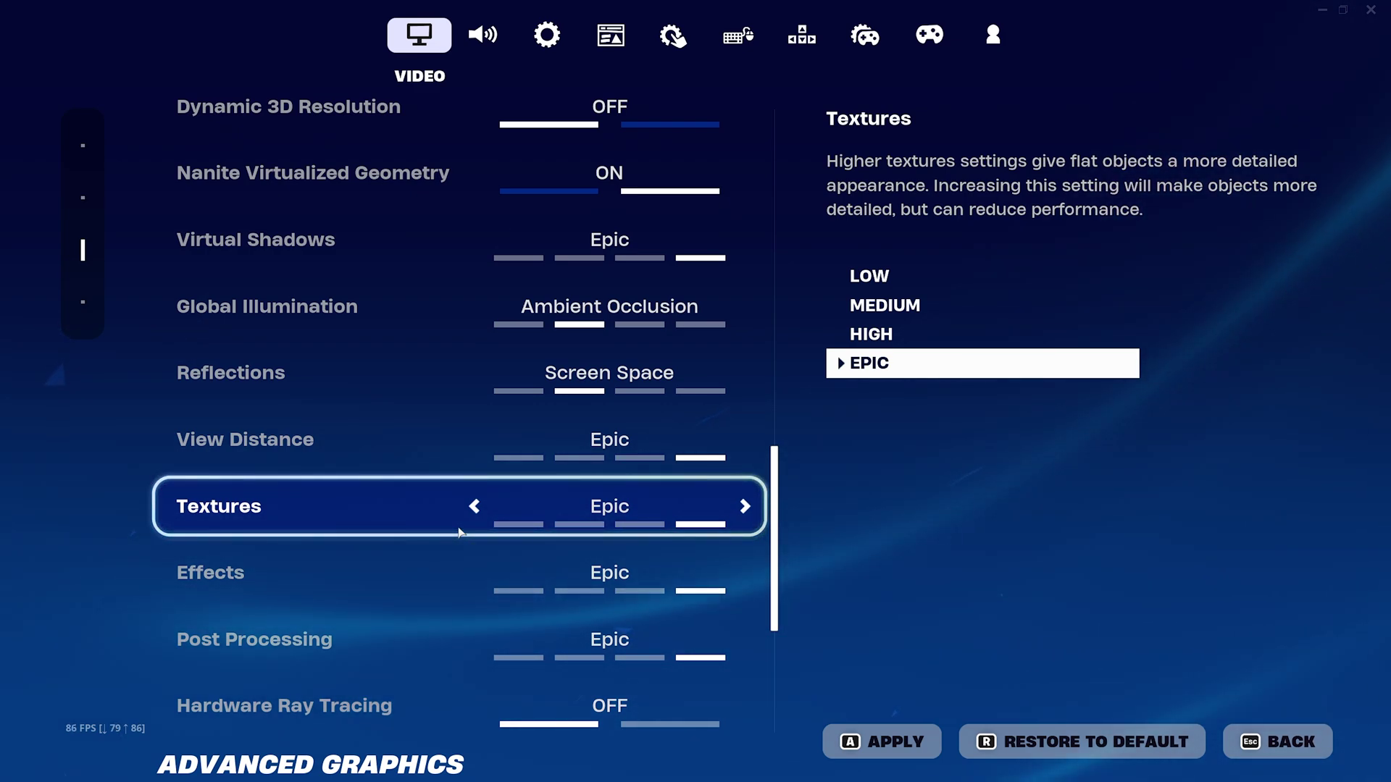
left_click(474, 506)
left_click(474, 506)
left_click(475, 506)
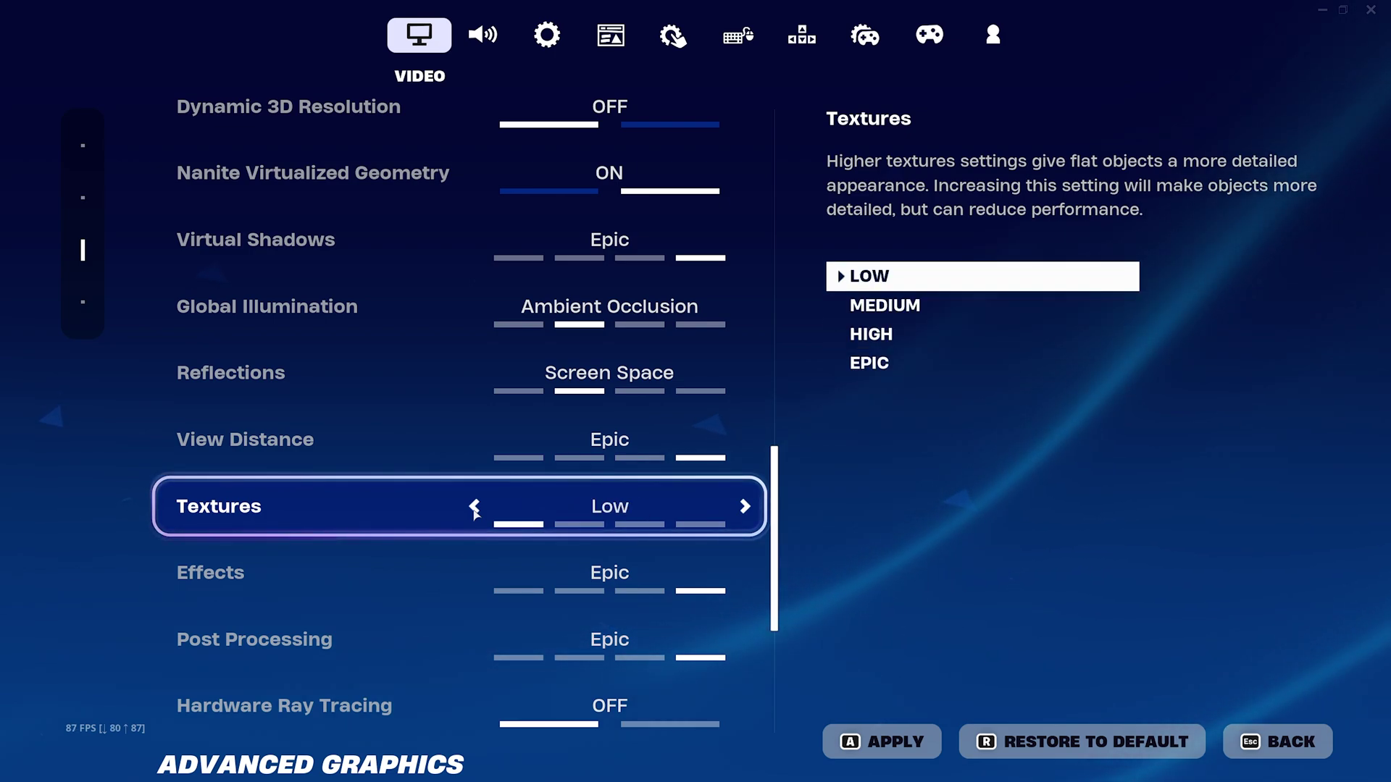
left_click(745, 507)
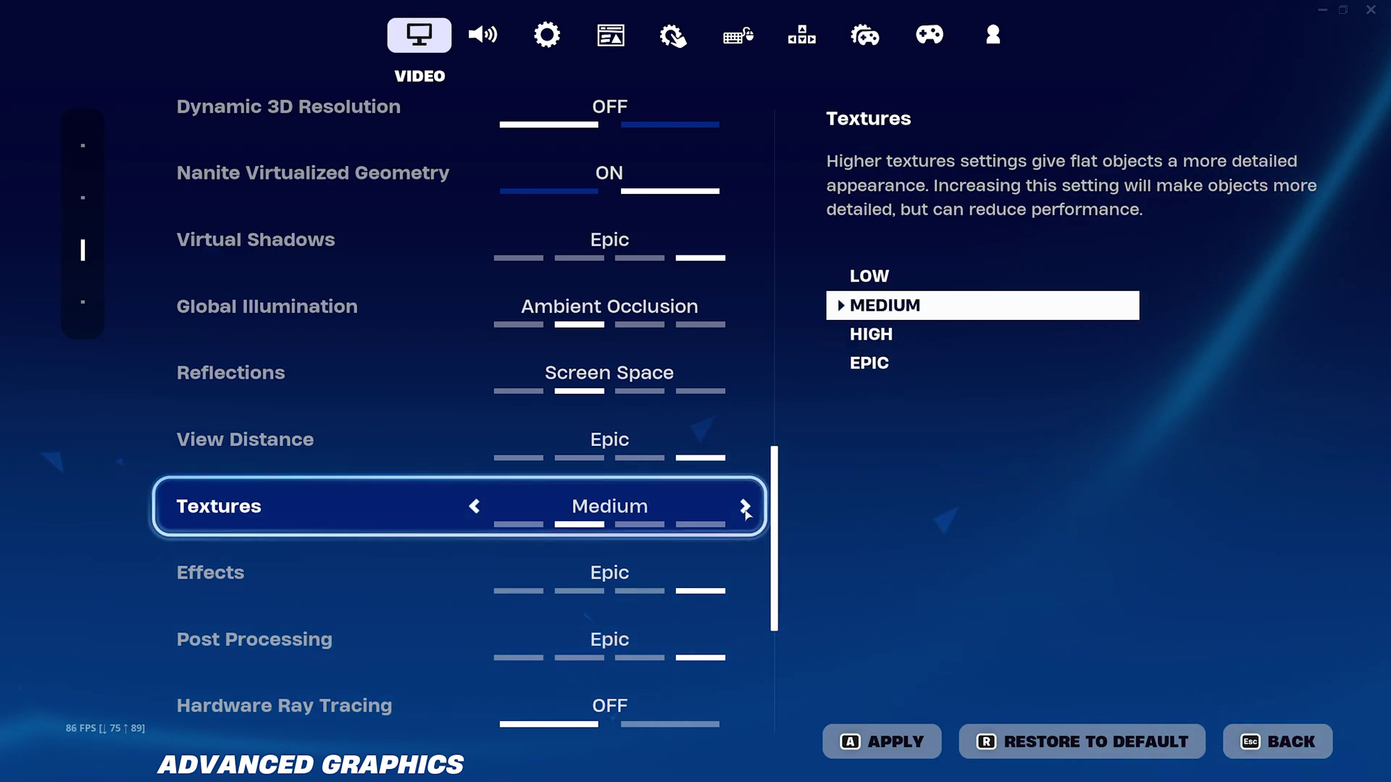
left_click(744, 507)
left_click(745, 507)
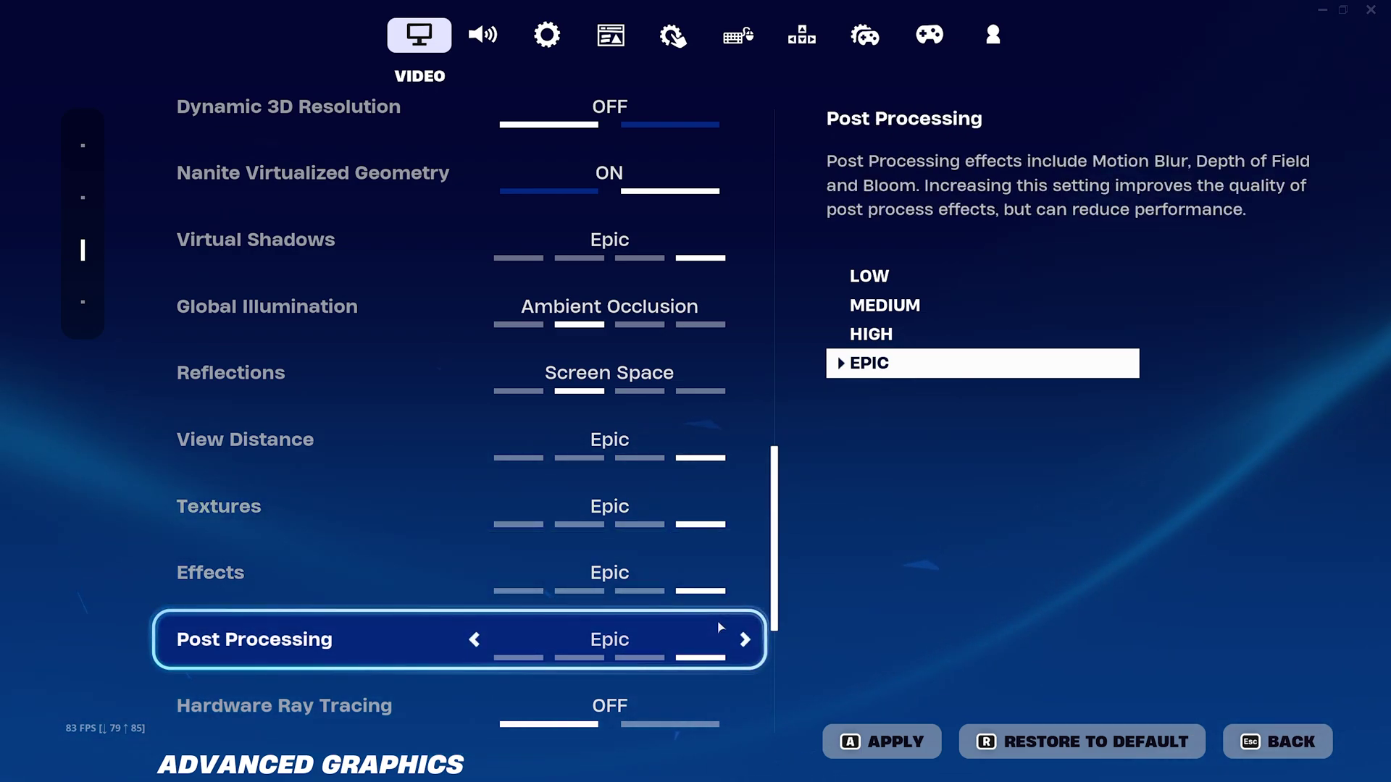
Lower both Effects and Post Processing to High.
left_click(475, 573)
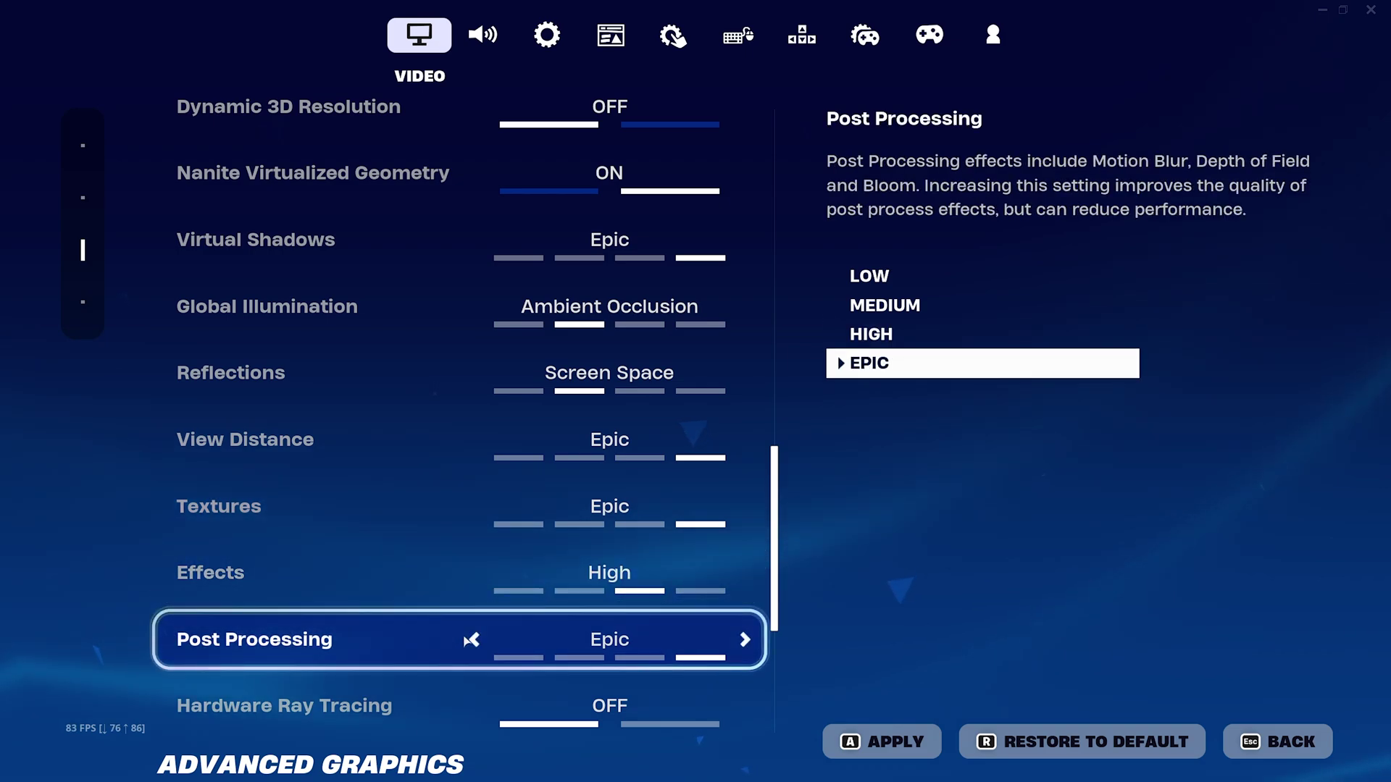
left_click(474, 640)
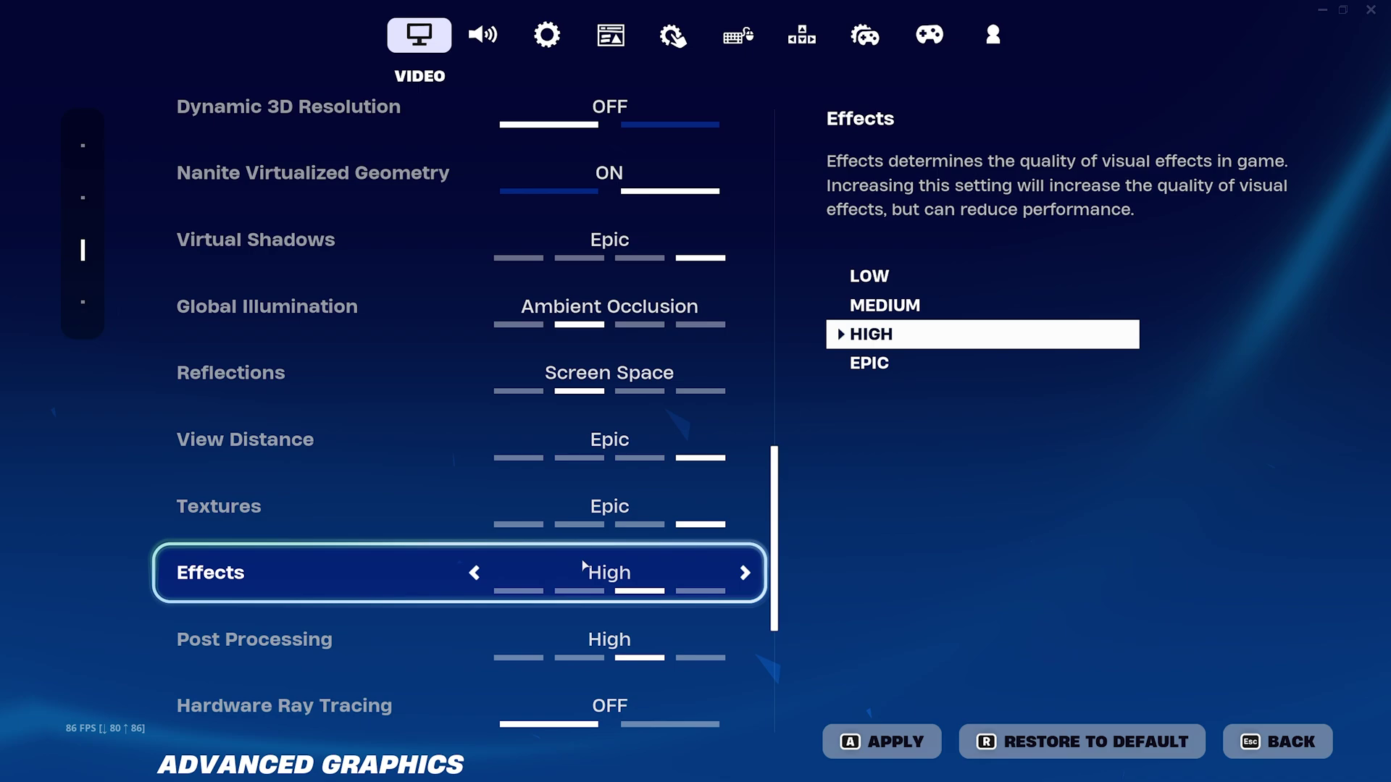
Review Hardware Ray Tracing and the advanced graphics settings, and try NVIDIA Reflex Low Latency at On +Boost before returning it to On.
scroll(611, 643, "down", 1)
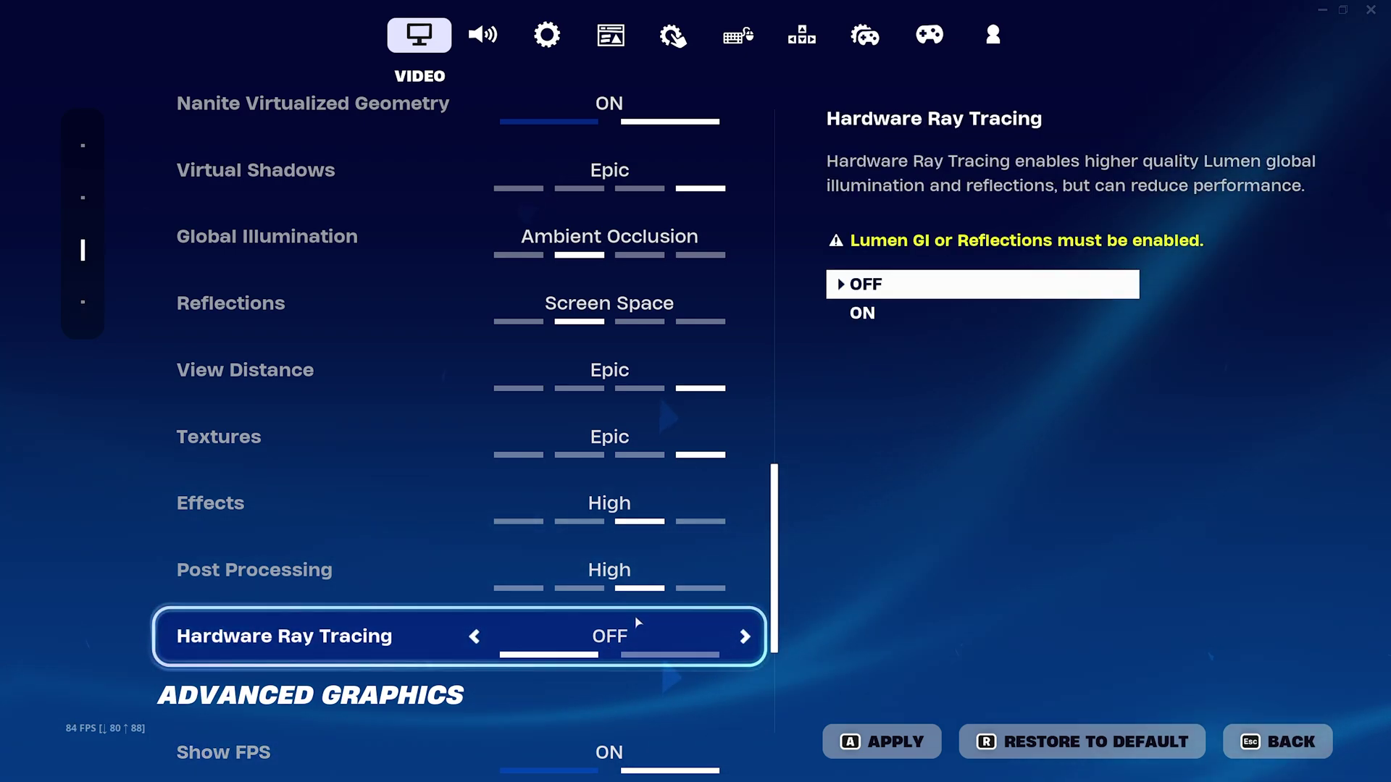
scroll(639, 628, "down", 1)
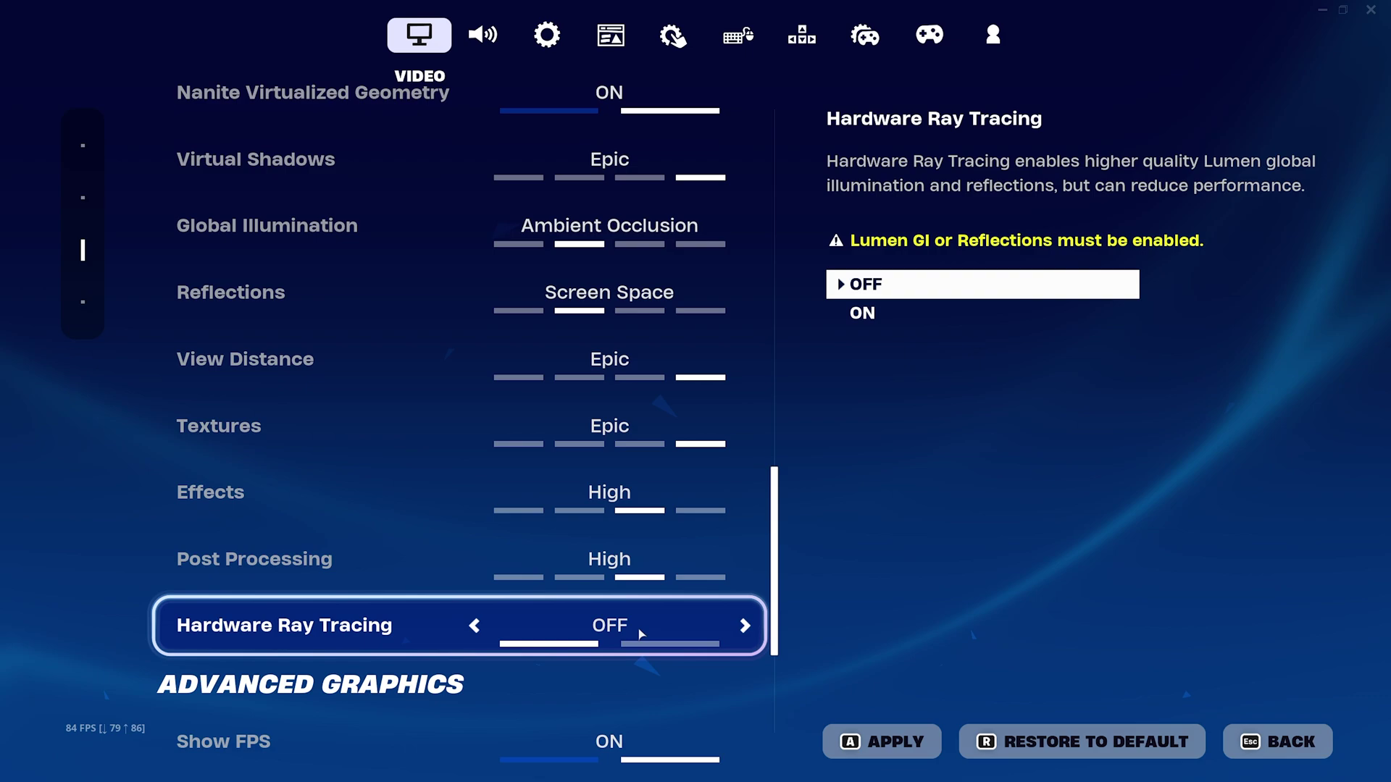
scroll(640, 634, "down", 4)
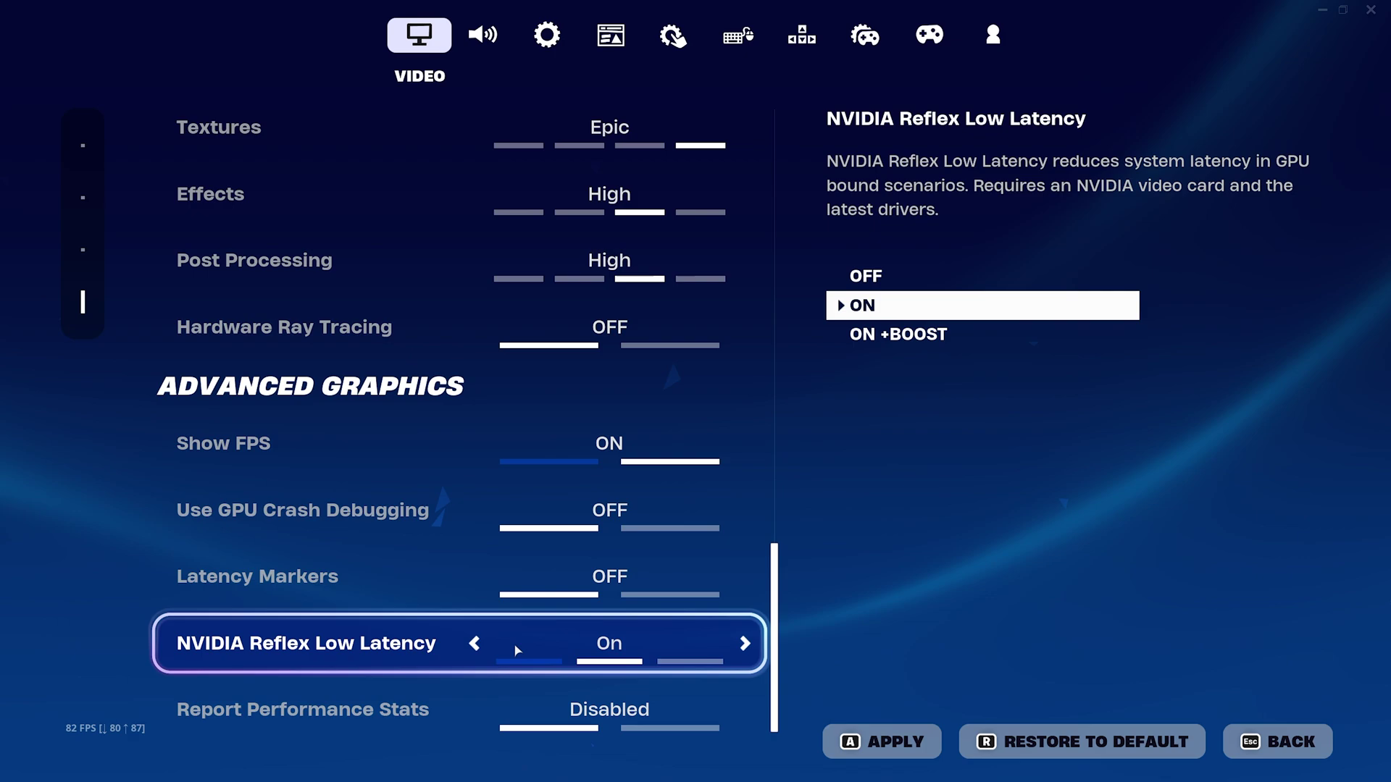
left_click(745, 644)
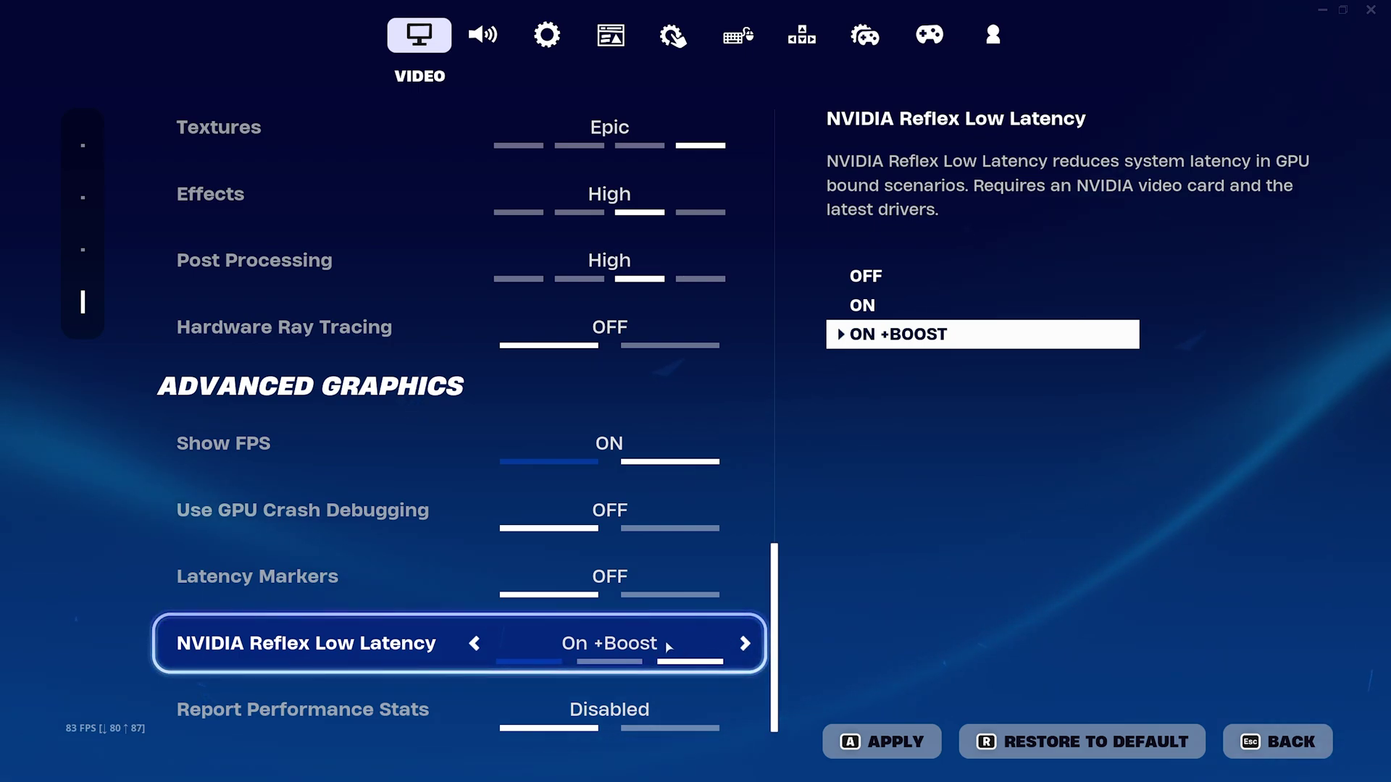
left_click(474, 644)
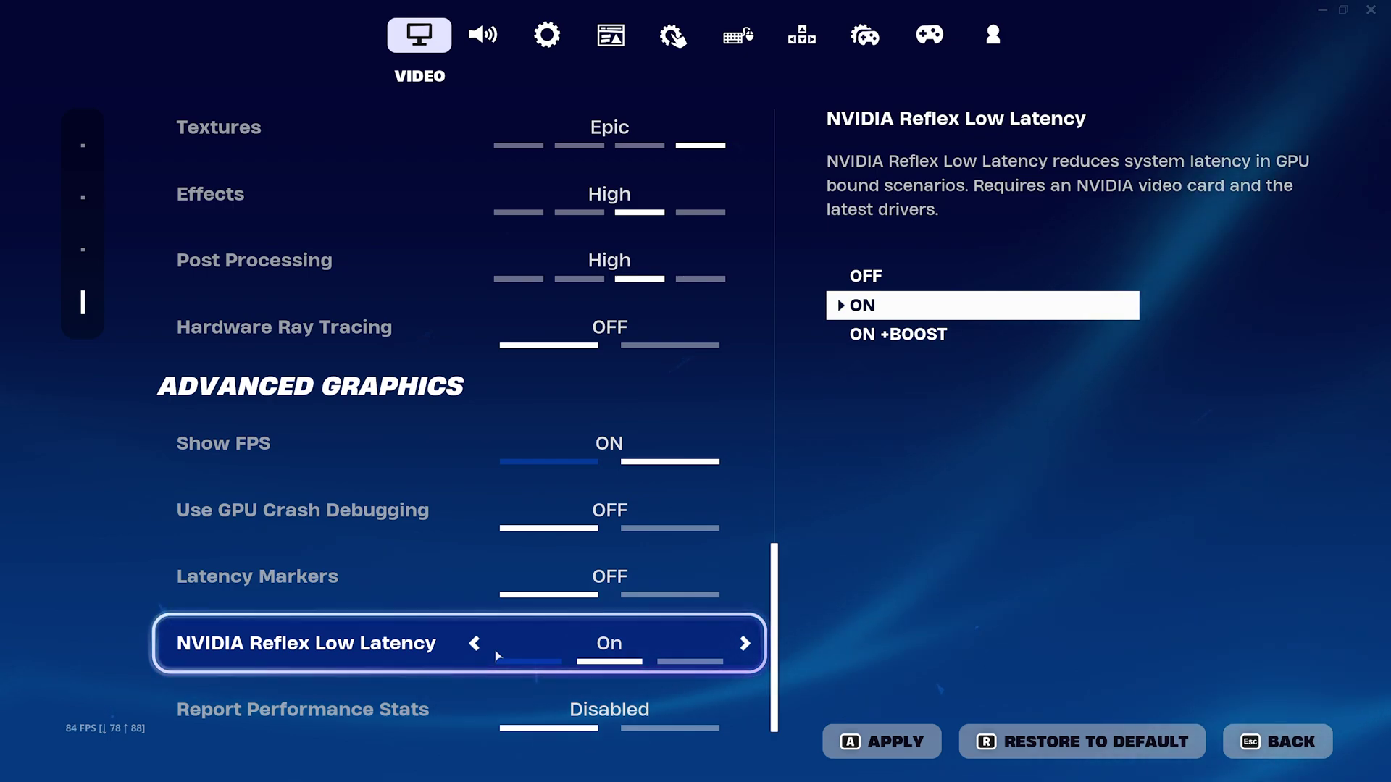
Apply the changed video settings and restart the game for them to take effect.
left_click(880, 748)
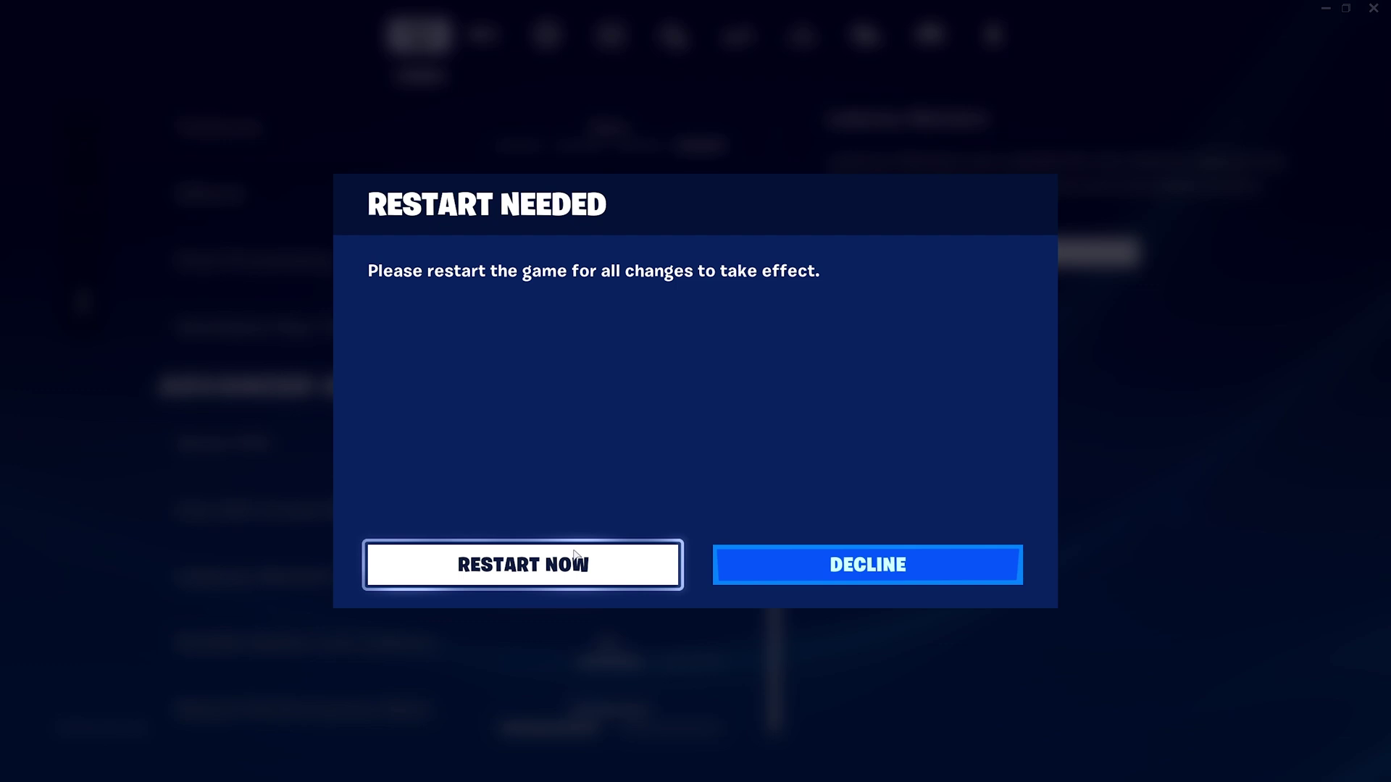
left_click(624, 558)
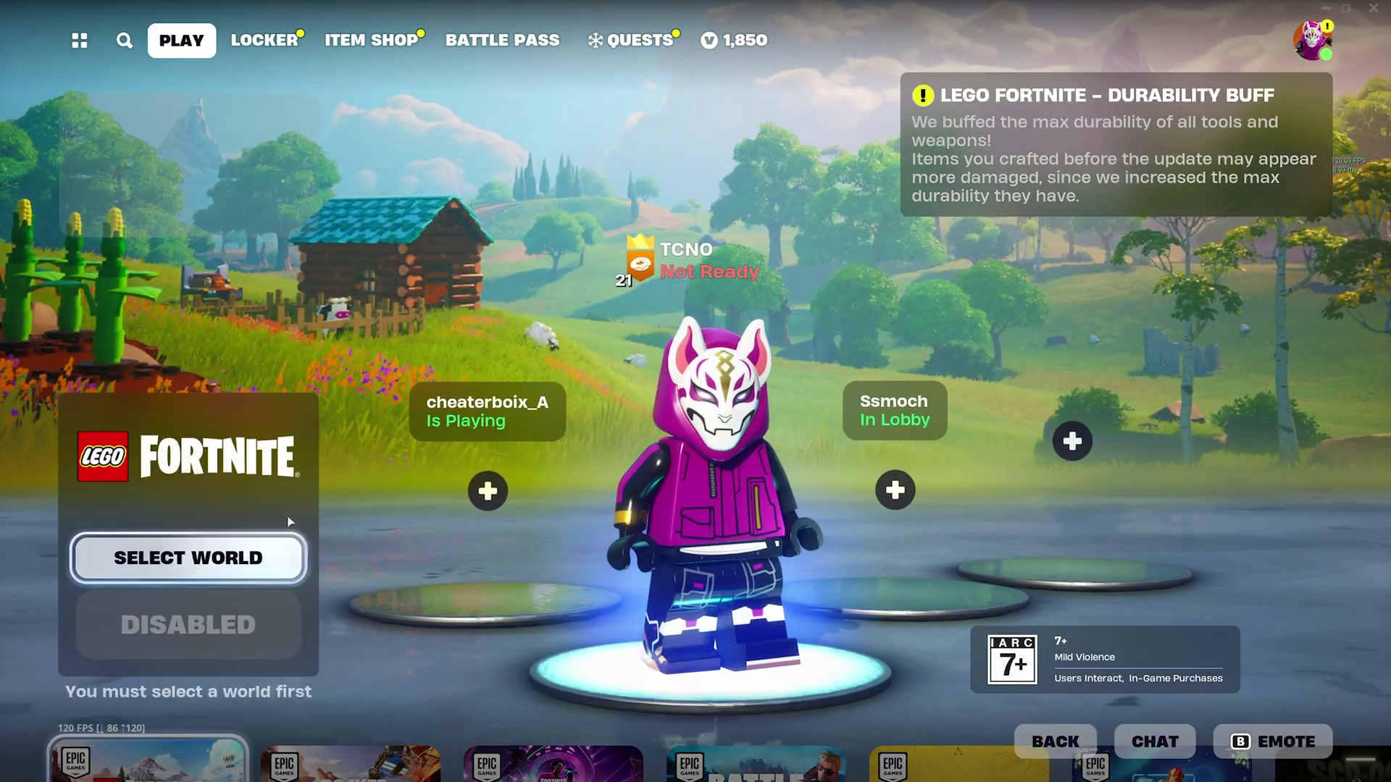
Open the LEGO Fortnite world selection and choose the existing Survival world to play.
left_click(187, 556)
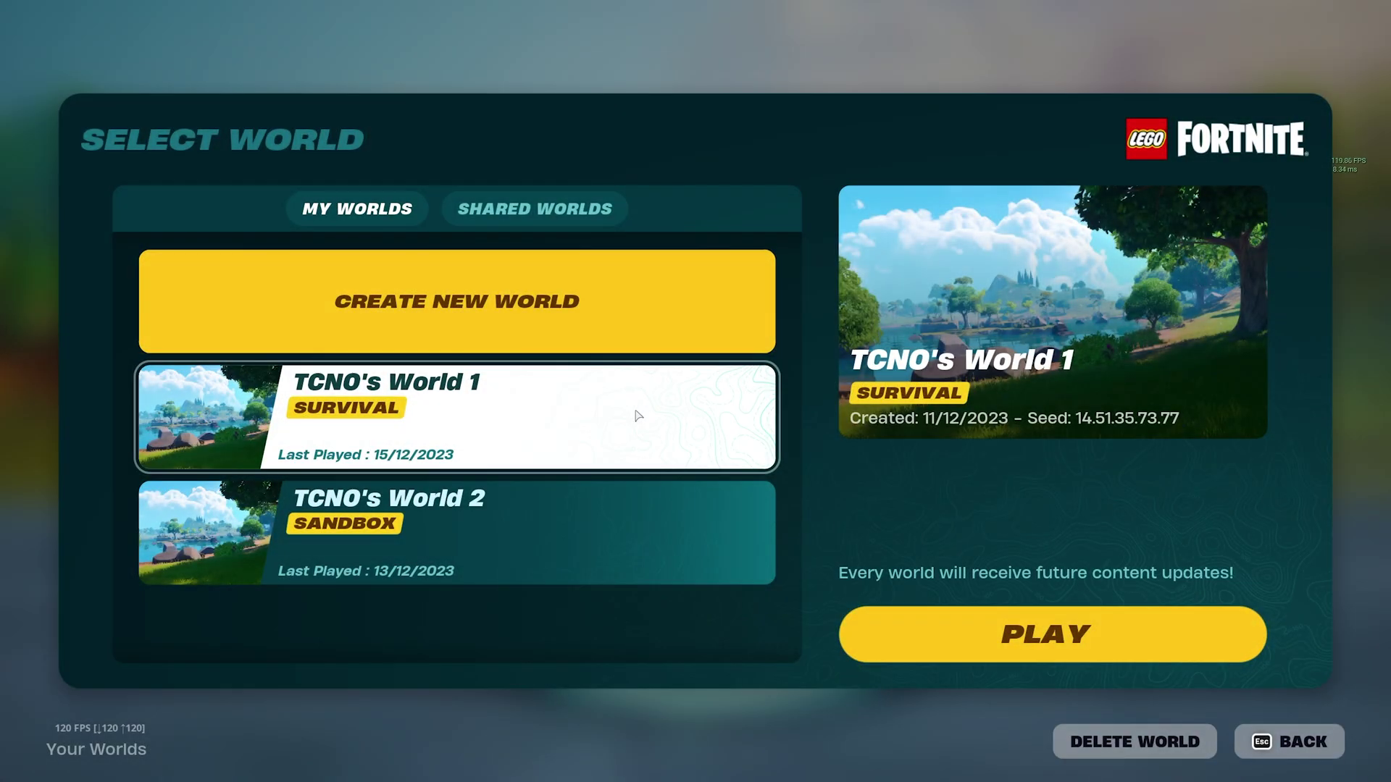
left_click(636, 415)
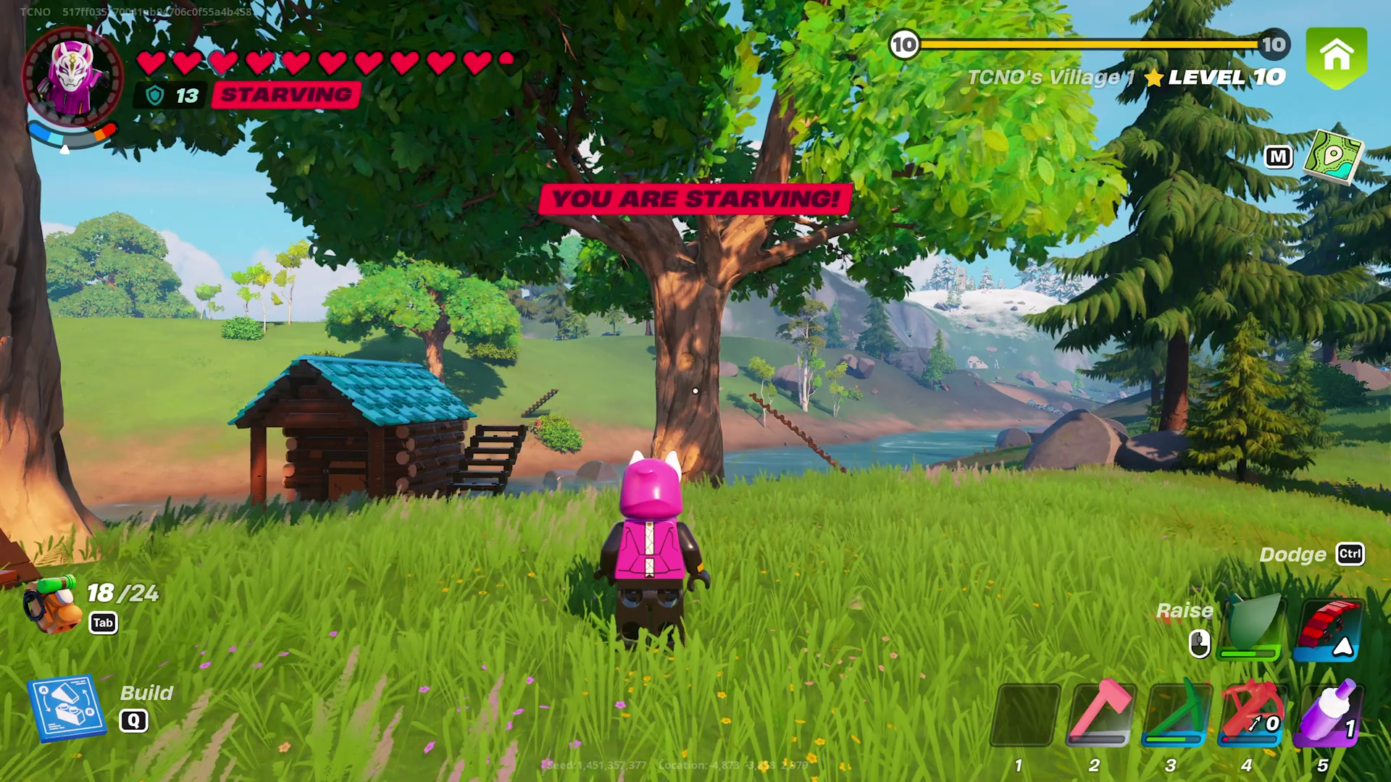
Equip the Snowberry Shake from slot 5 and eat it to relieve the character's starvation.
key("w")
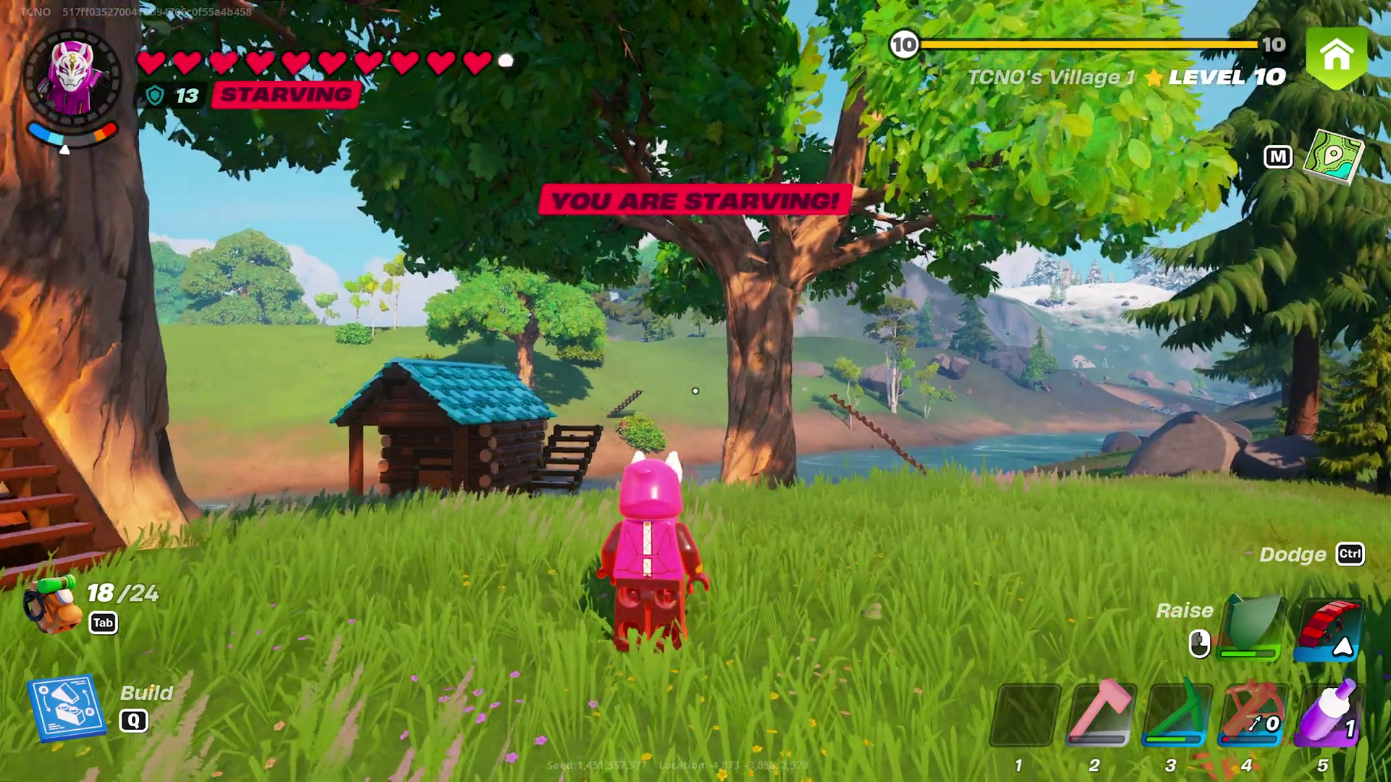
key("5")
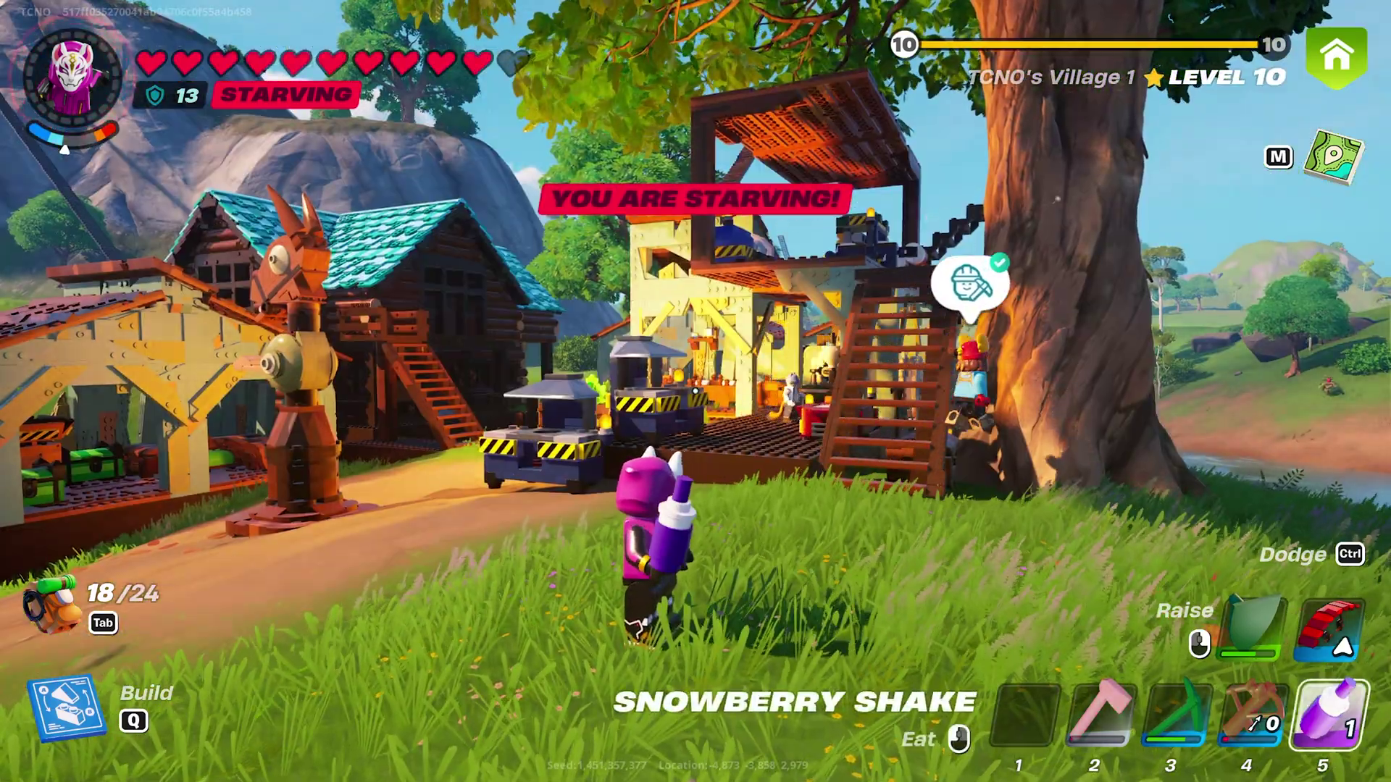
left_click(694, 616)
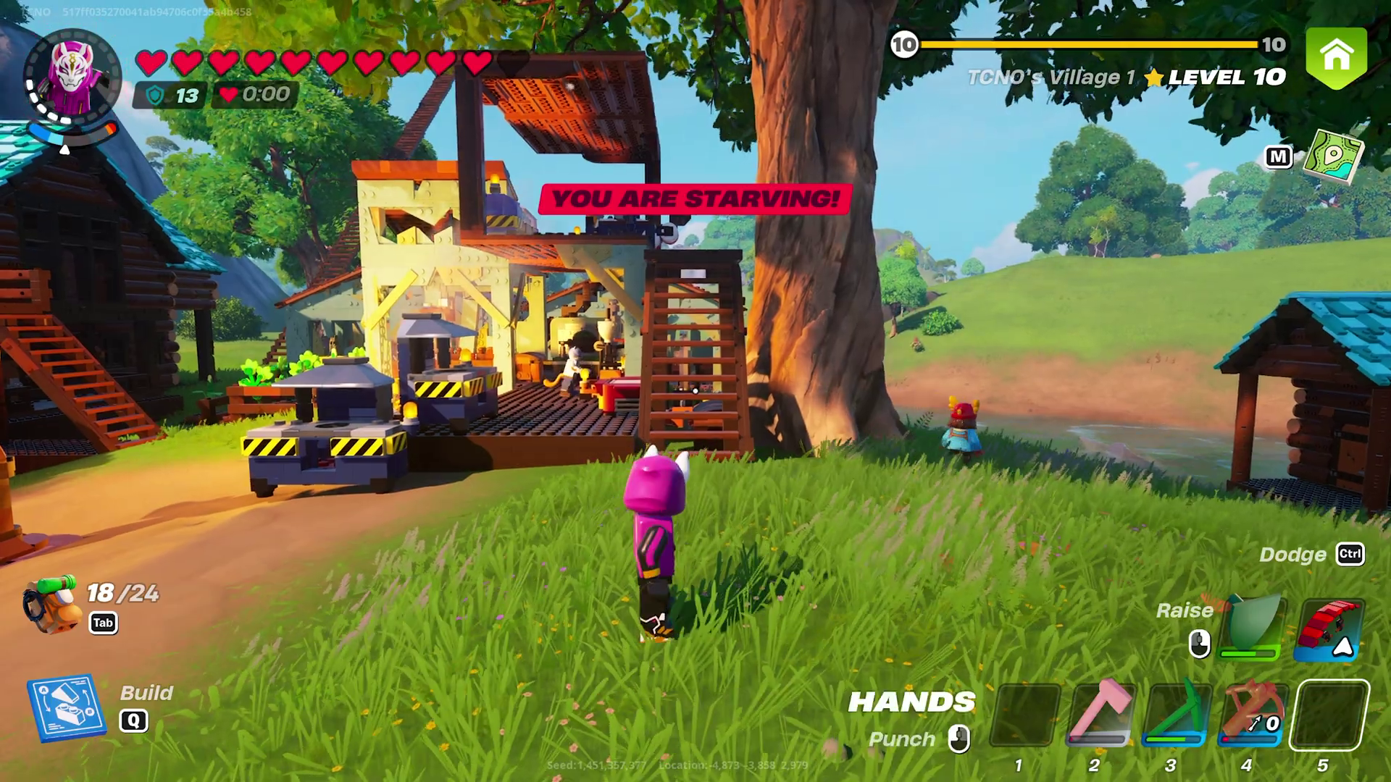
Move the character around the village and past the log cabins to examine visual quality and frame rate in motion.
key("w")
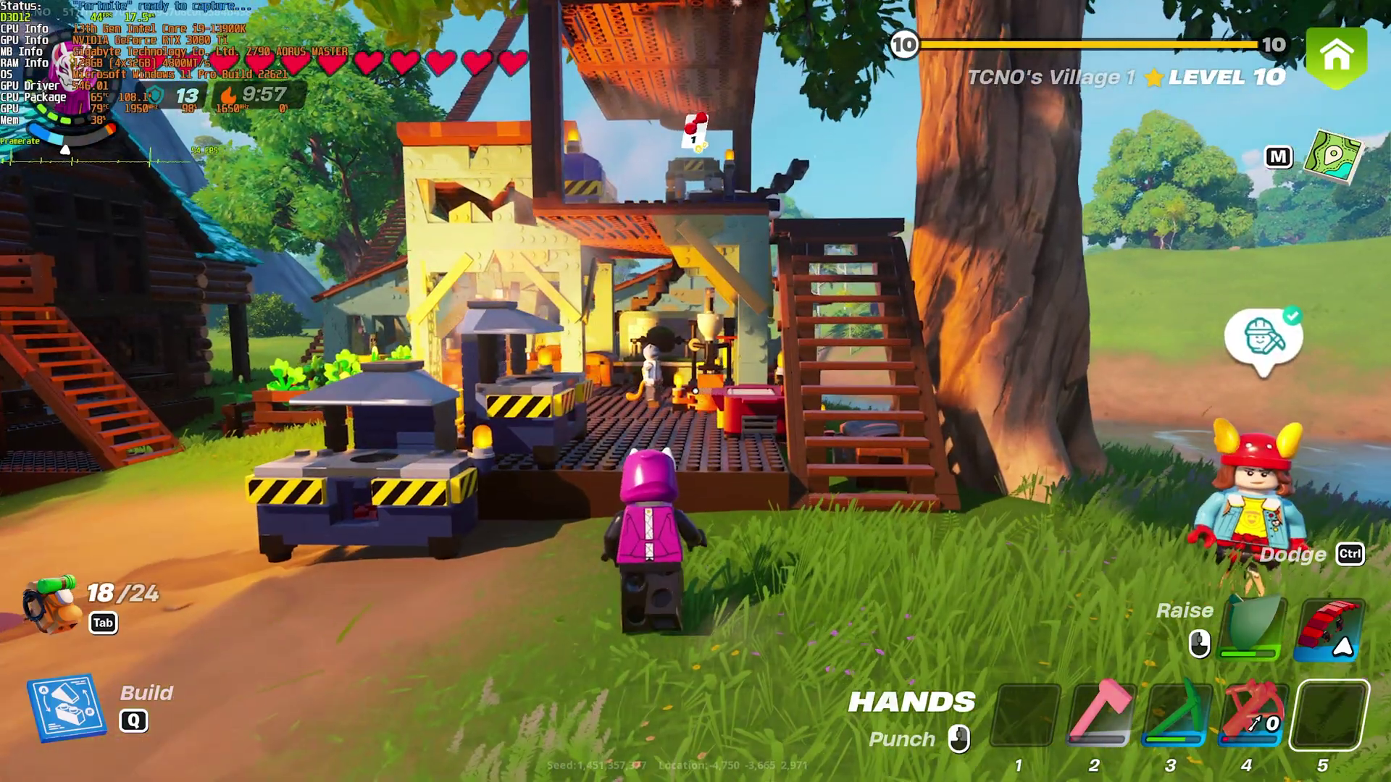
key("s")
key("s")
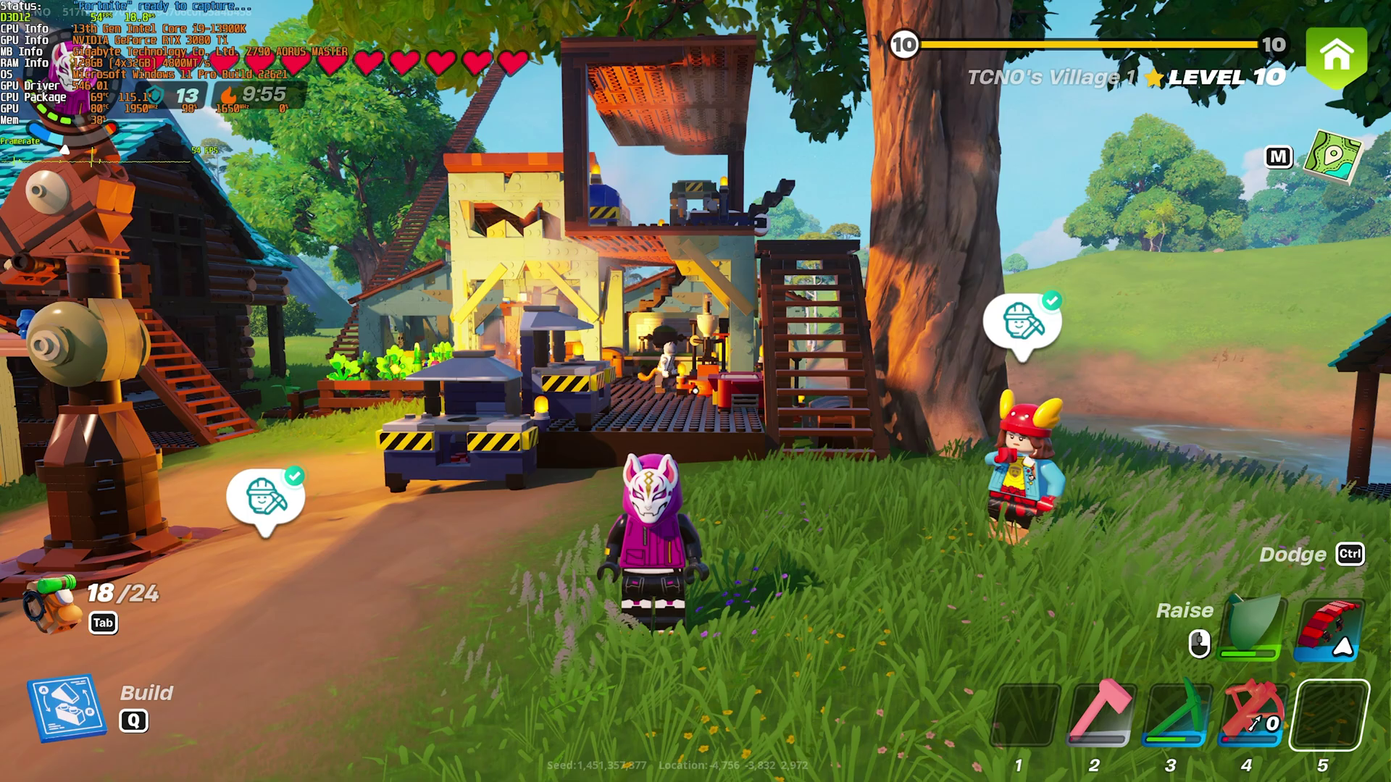
key("s")
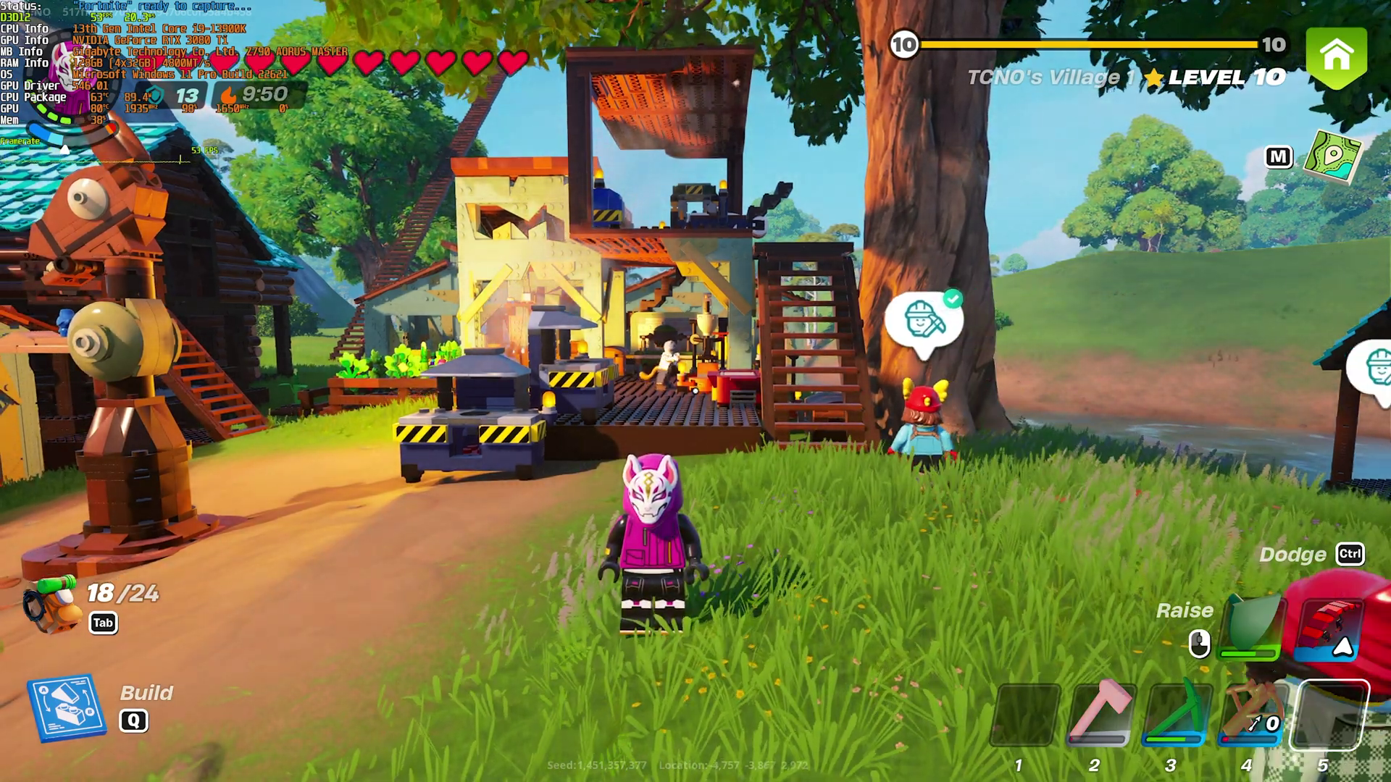
key("w")
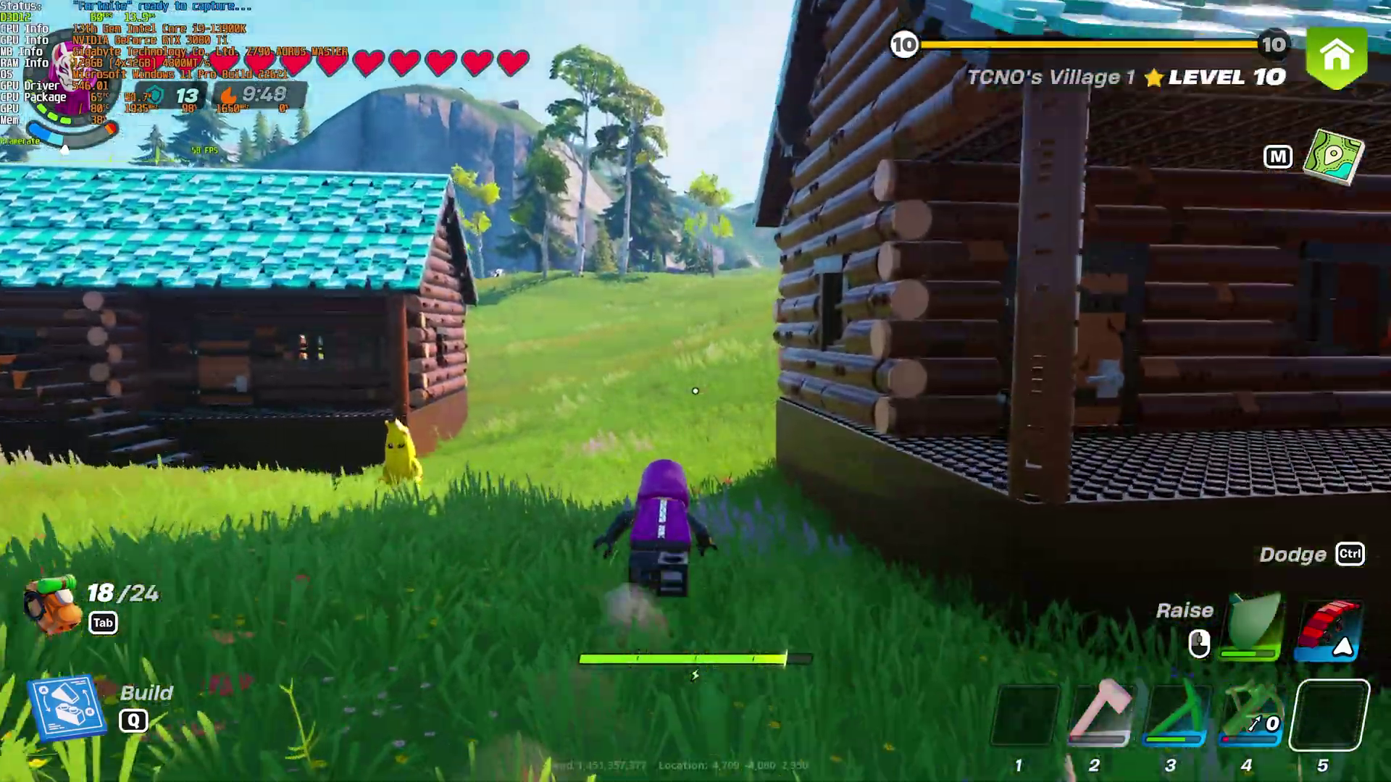
key("w")
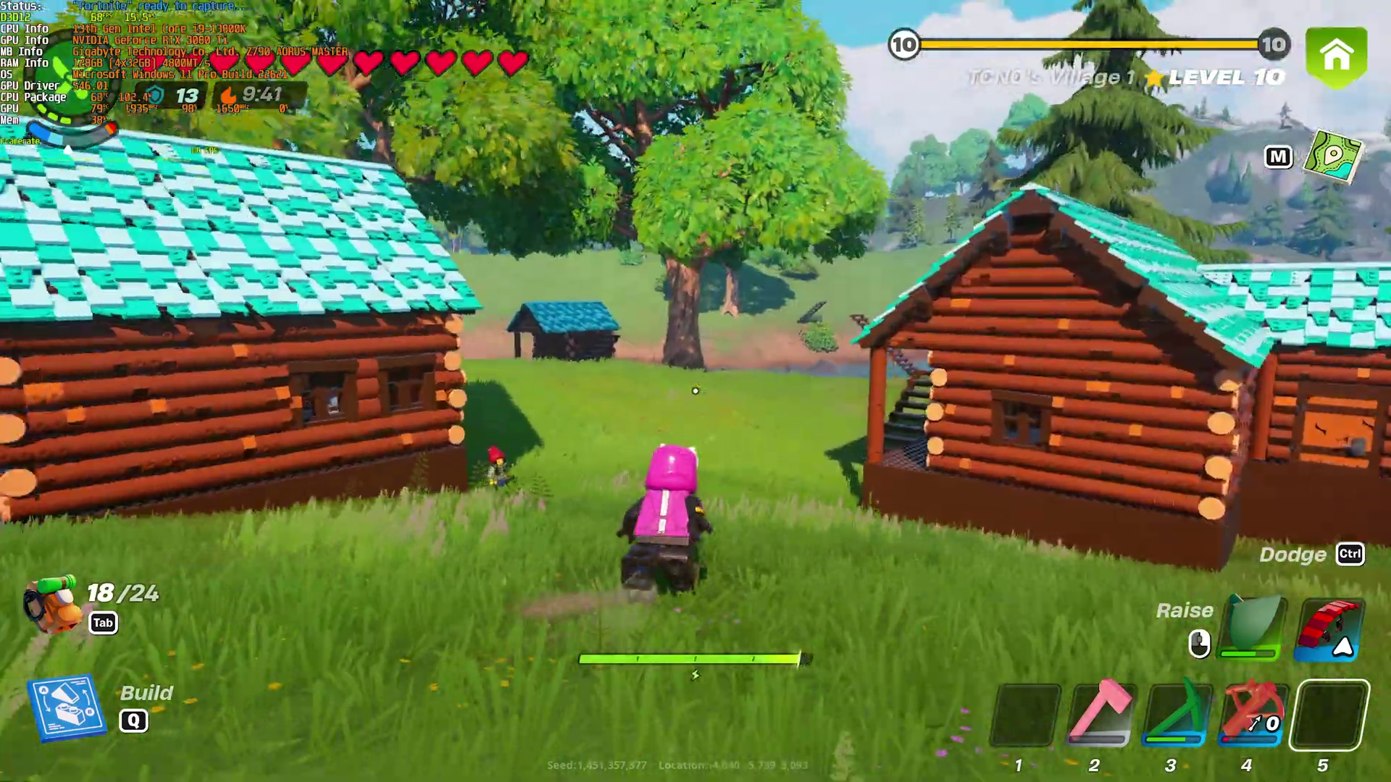
key("w")
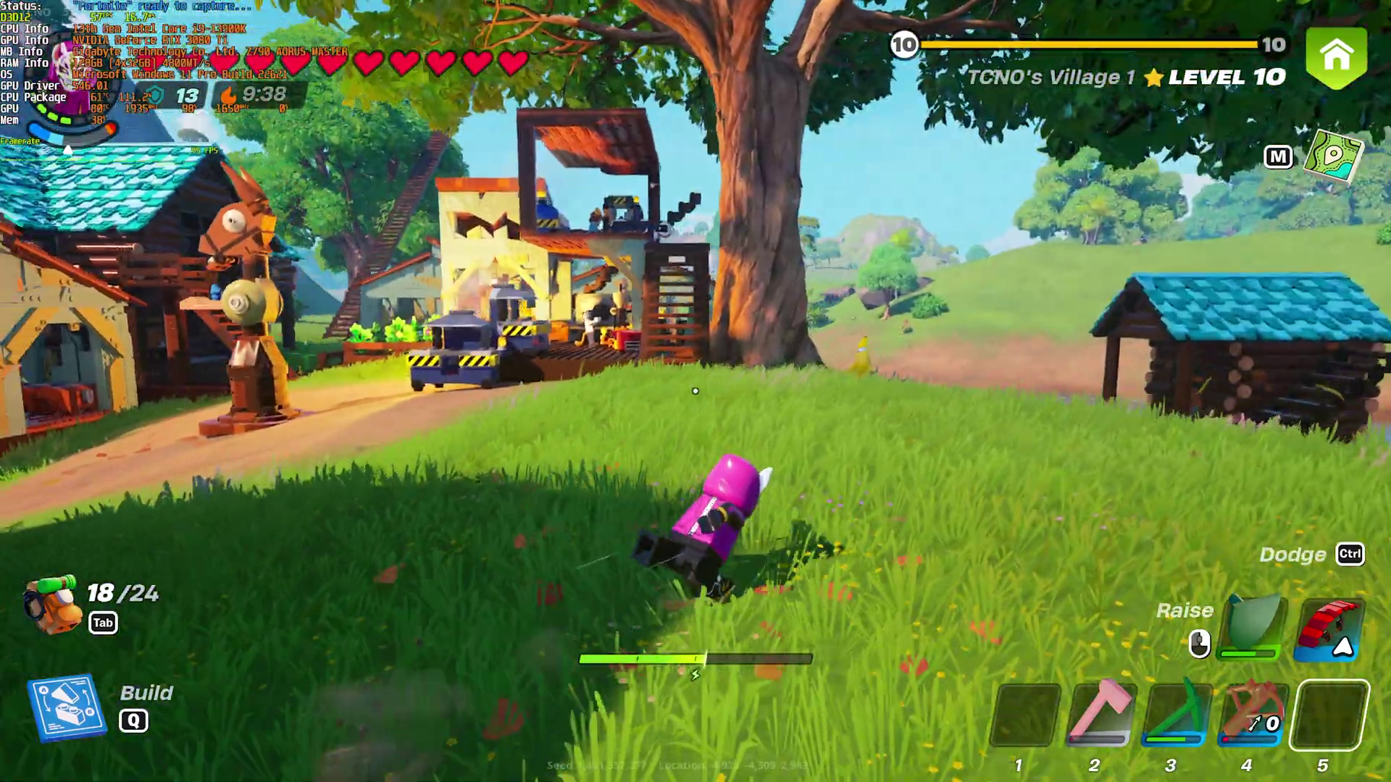
Move the character across the grass towards the crafting building to examine lighting and frame rate near the large tree.
key("w")
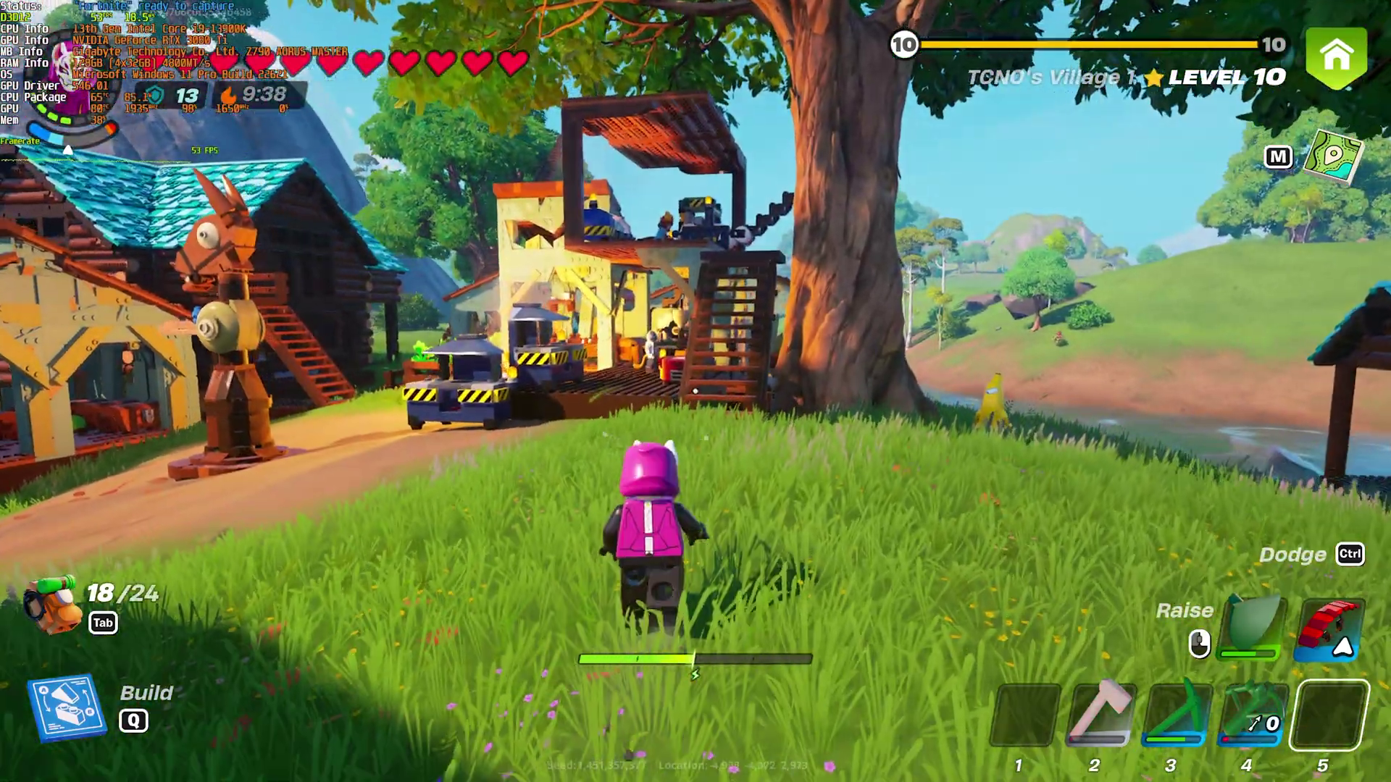
key("w")
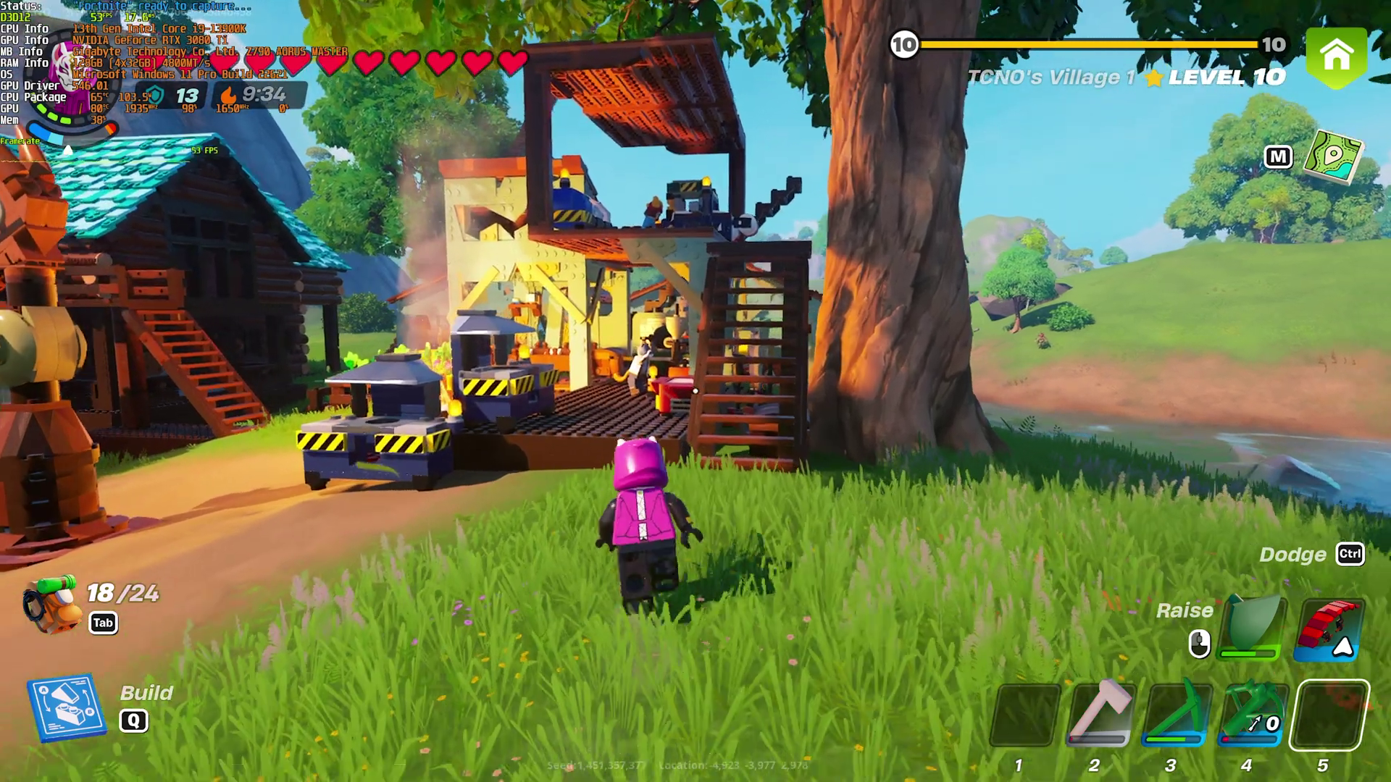
key("s")
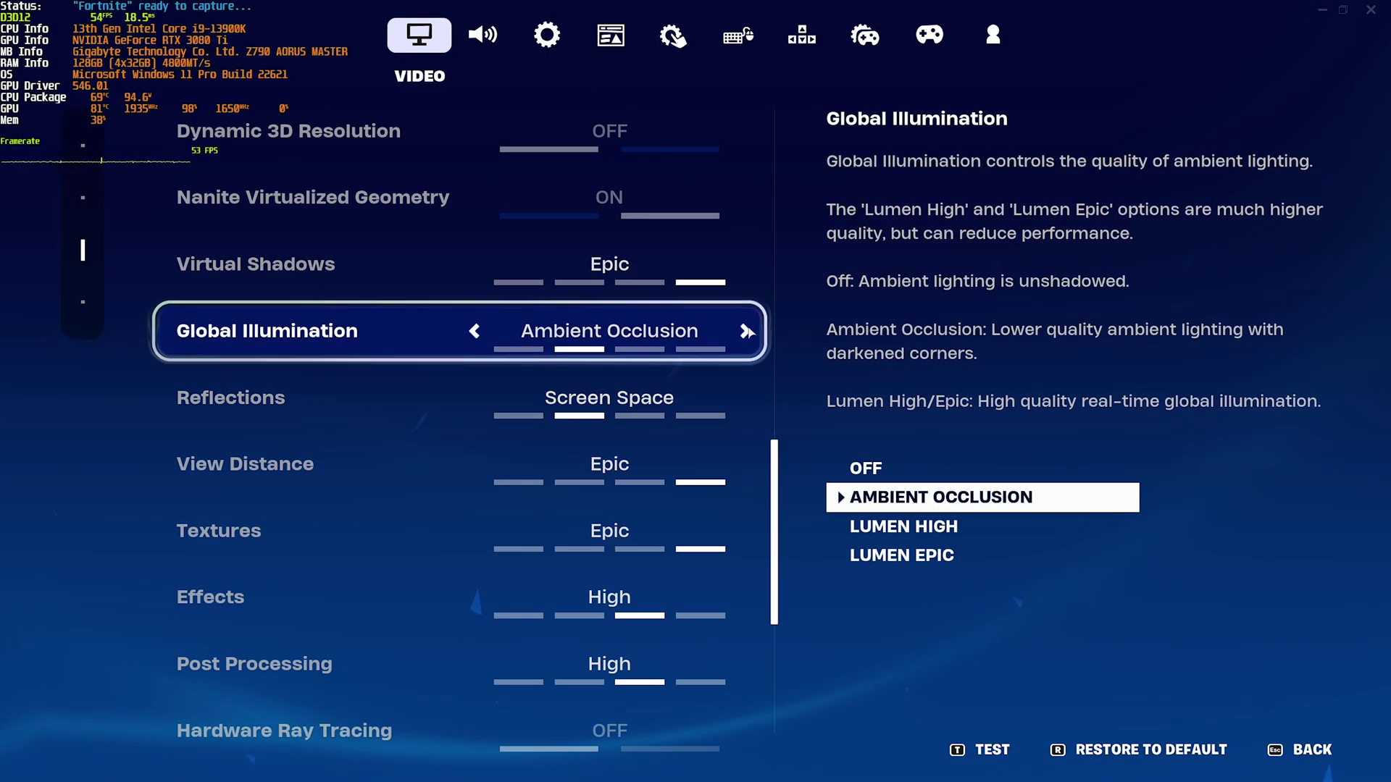
Set both Global Illumination and Reflections to Lumen Epic and apply the changes.
left_click(745, 398)
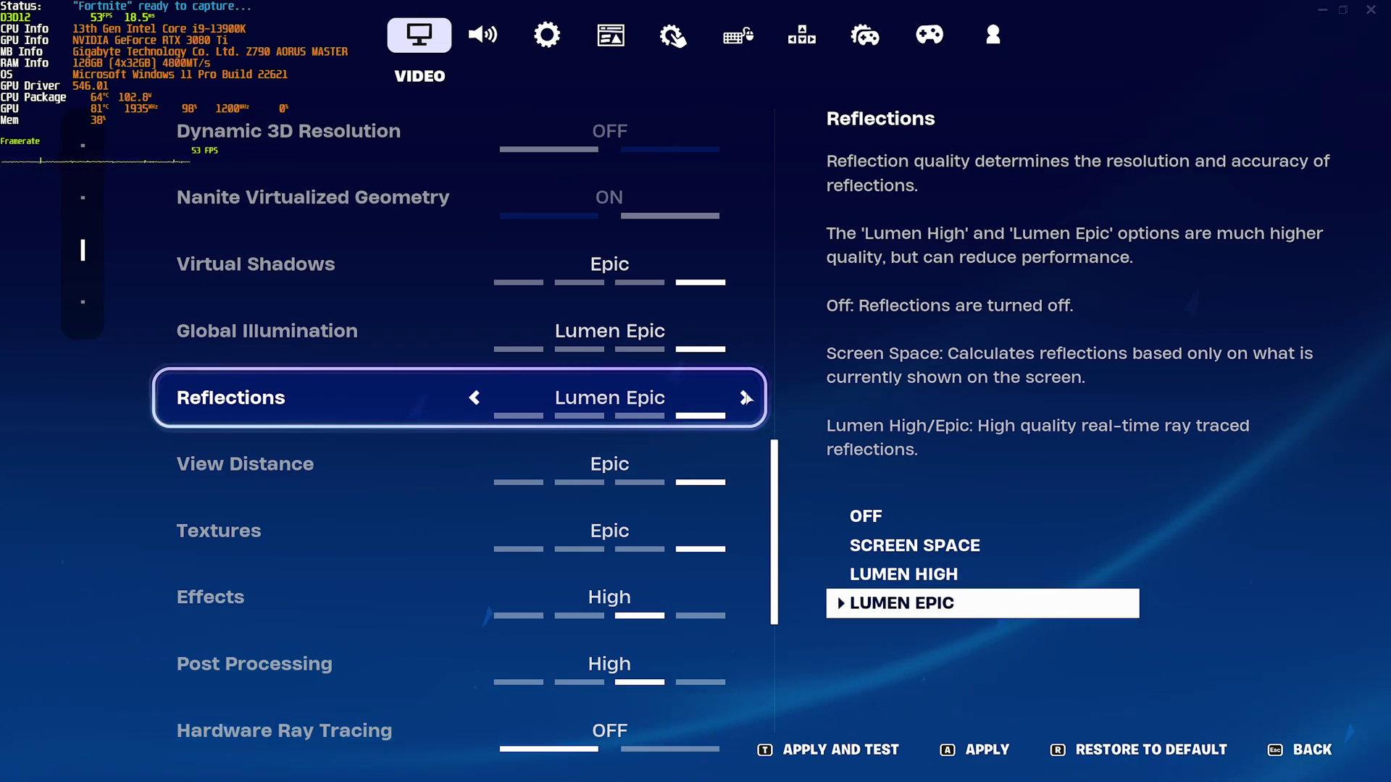
key("a")
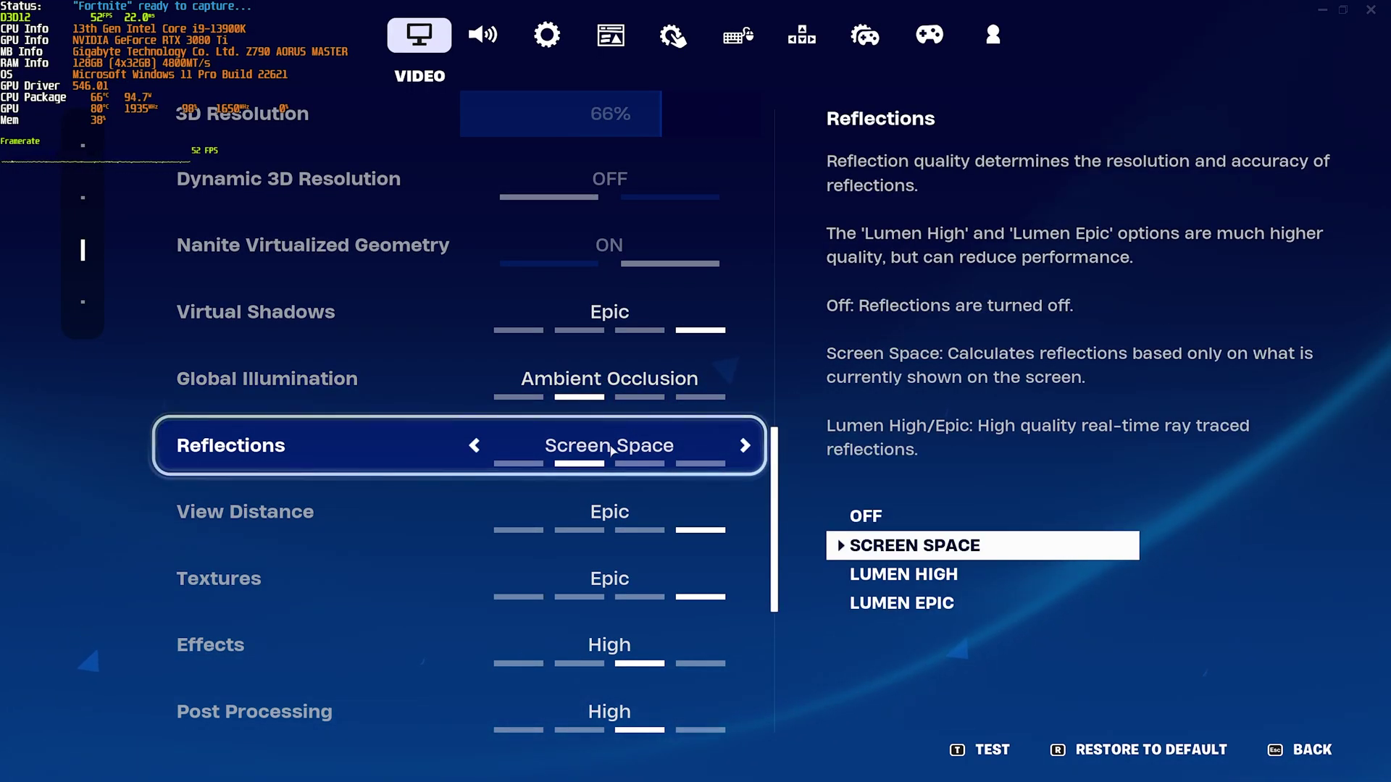
Try lowering the Effects and Post Processing quality settings from High.
scroll(550, 445, "down", 3)
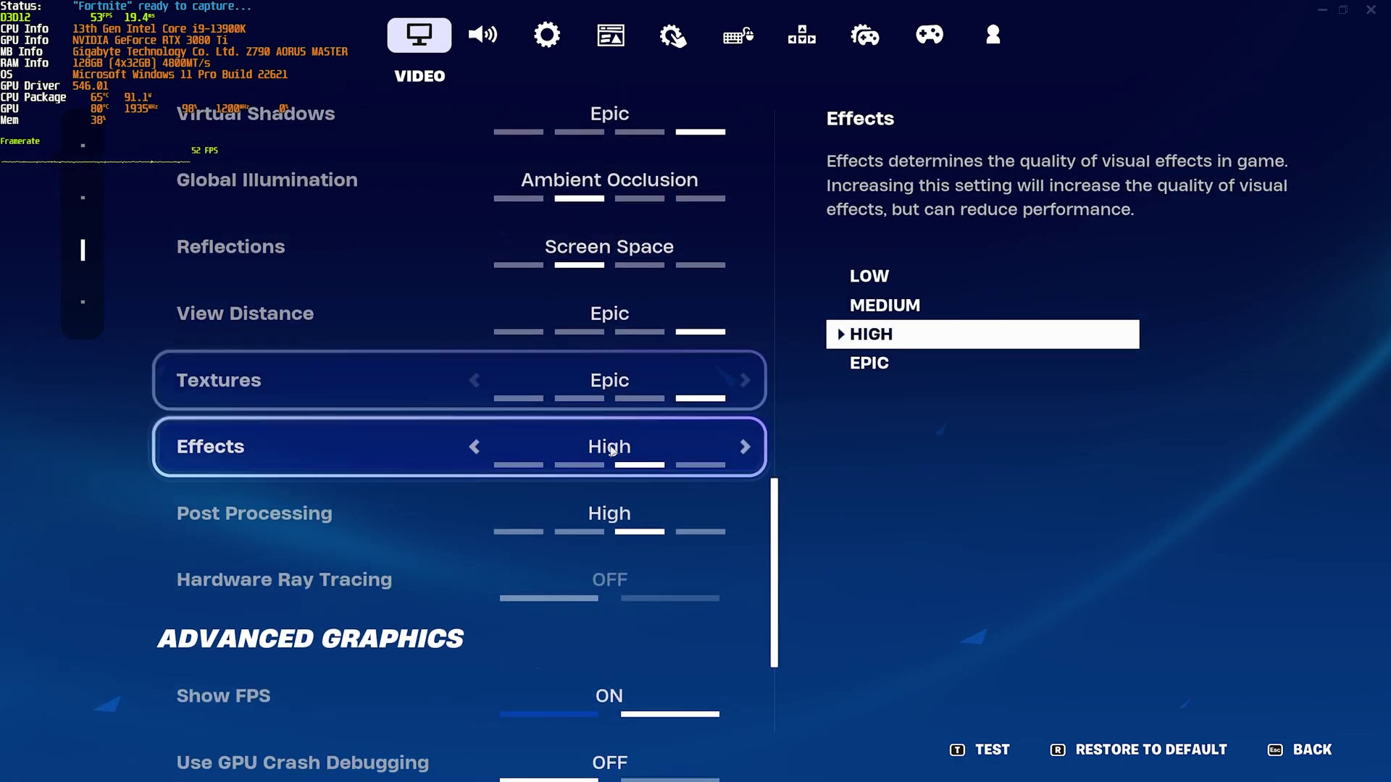
left_click(473, 437)
left_click(474, 437)
left_click(473, 503)
left_click(474, 504)
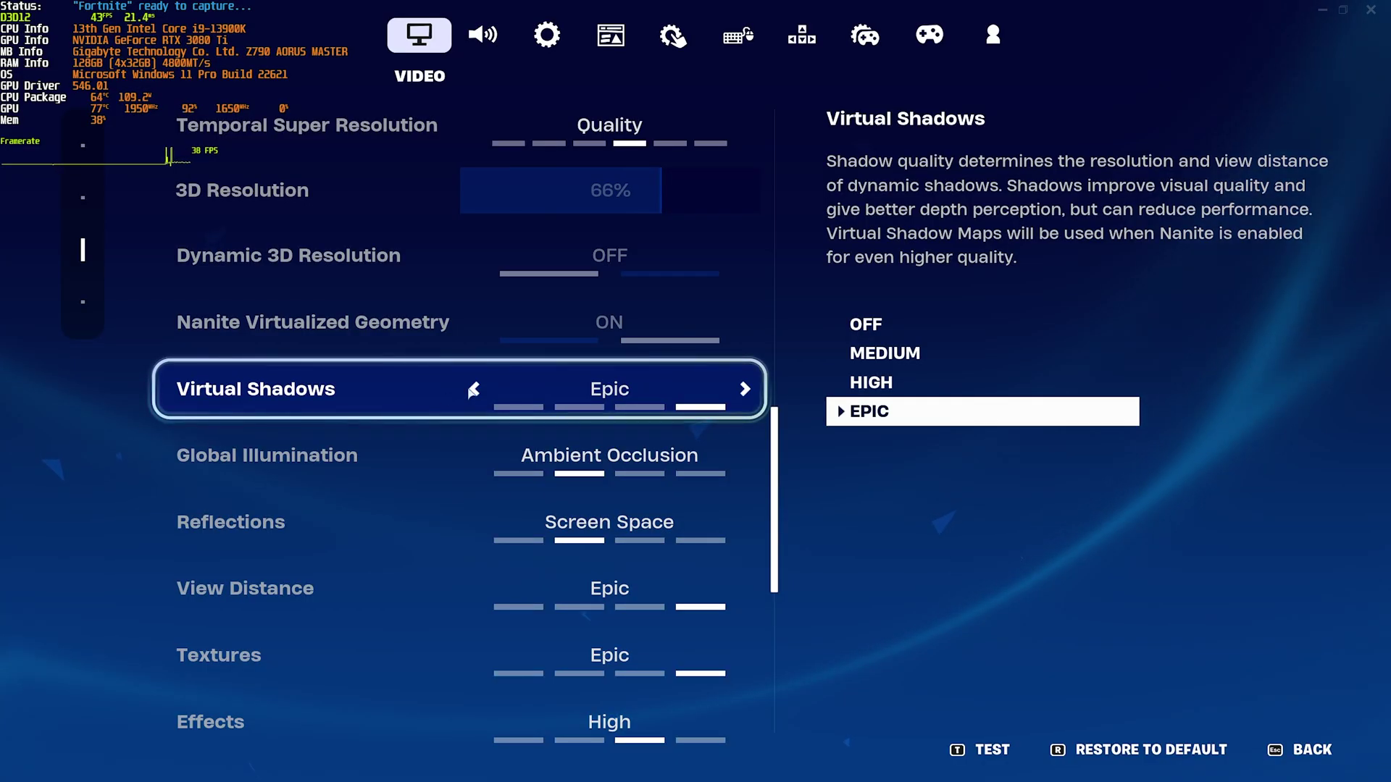
Set Virtual Shadows to Medium and check the village scene in the world with the reduced shadow quality.
left_click(474, 389)
left_click(474, 389)
left_click(473, 389)
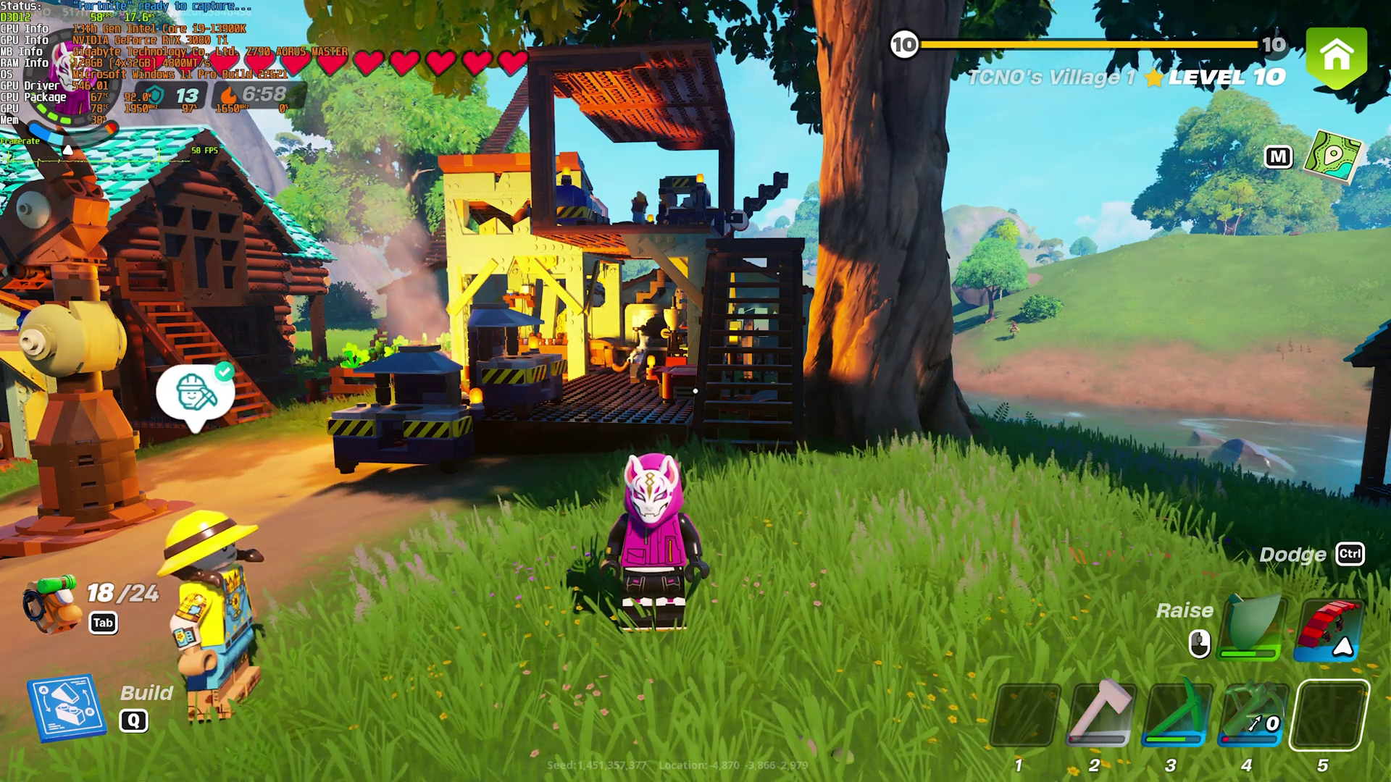
key("a")
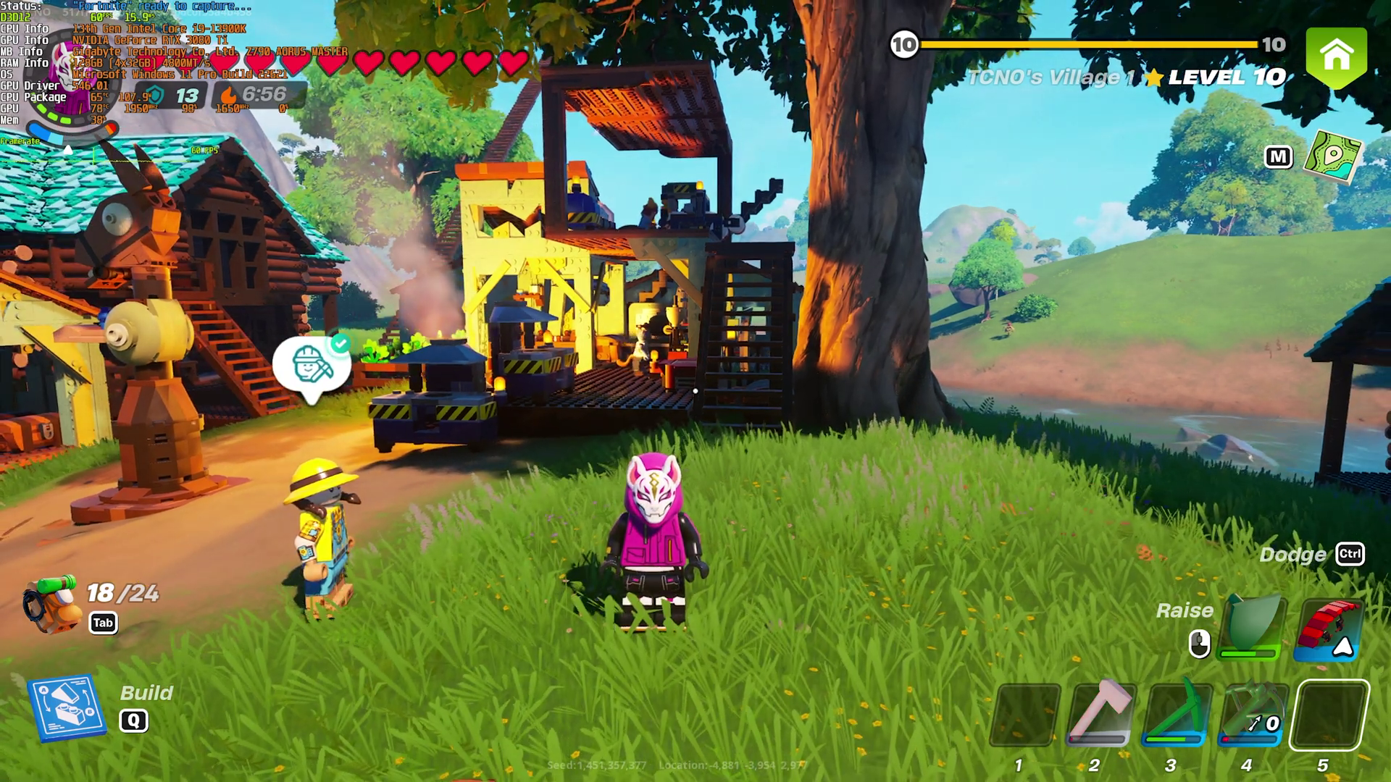
Reopen the video settings, set Rendering Mode to DirectX 11, review the graphics quality options and apply the change.
key("Escape")
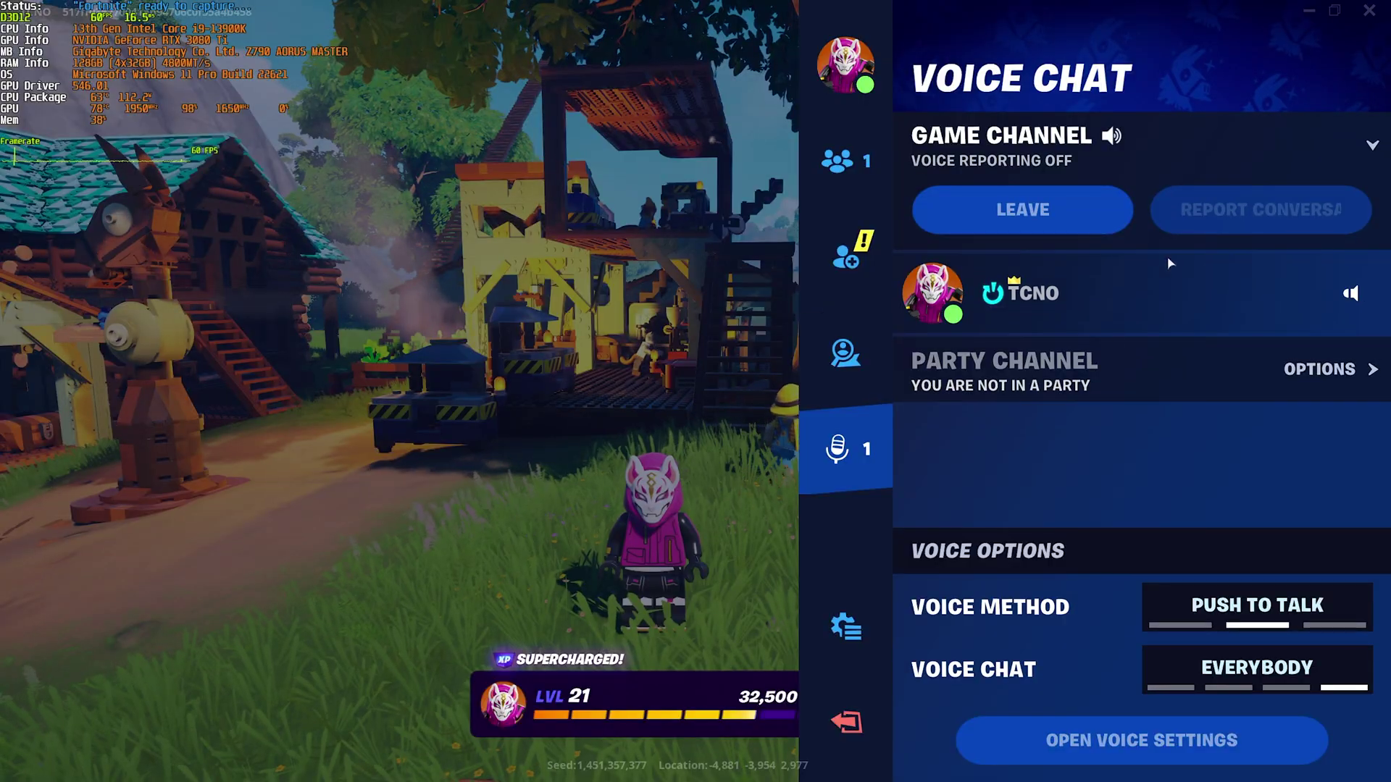
left_click(846, 627)
left_click(1058, 178)
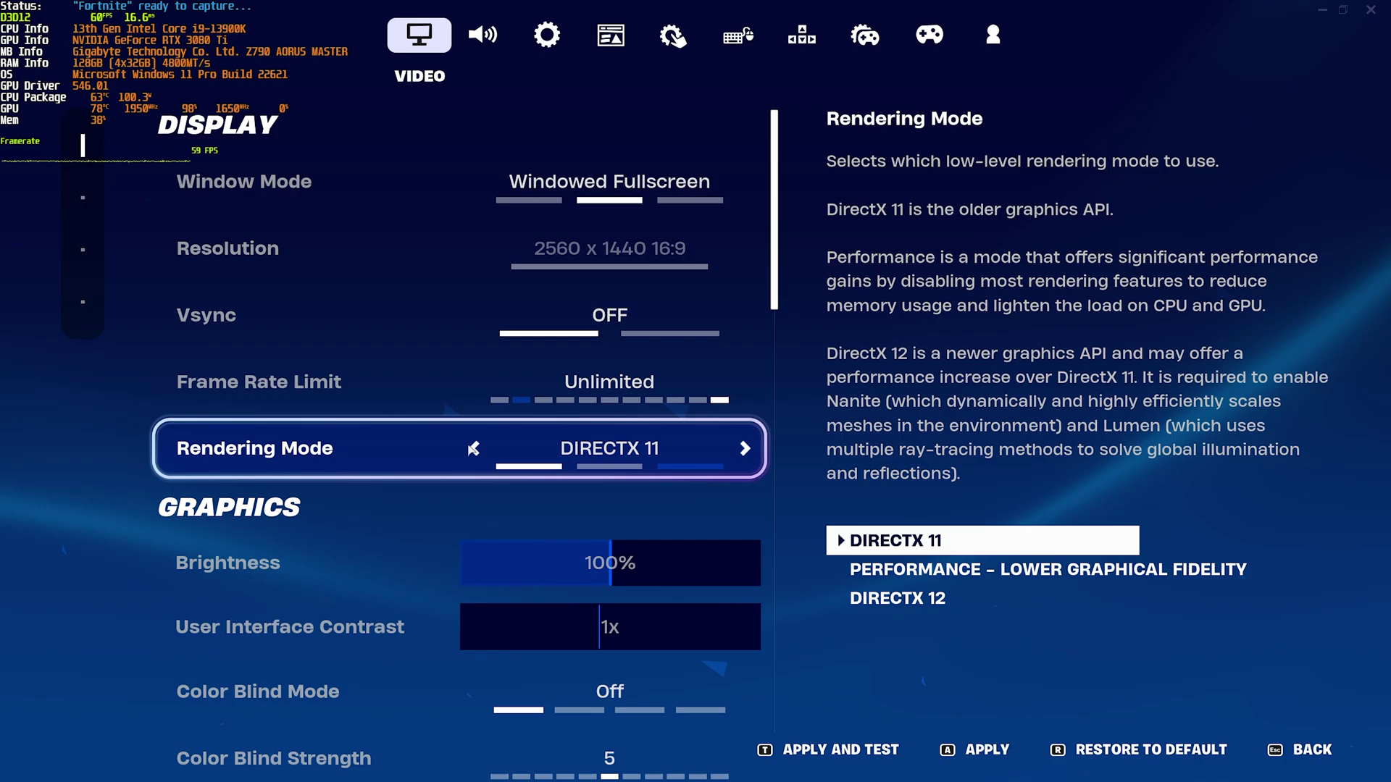
scroll(489, 445, "down", 8)
scroll(500, 440, "down", 9)
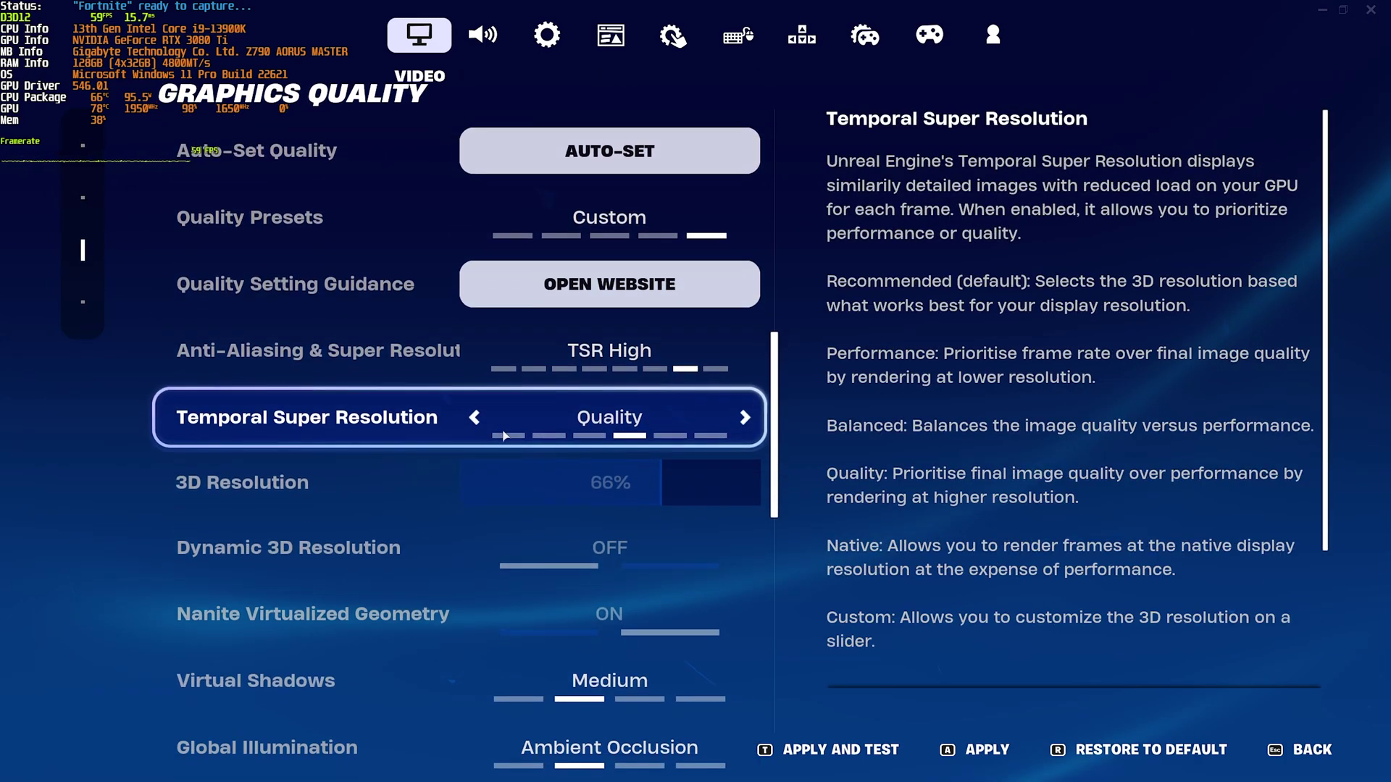
scroll(526, 391, "down", 3)
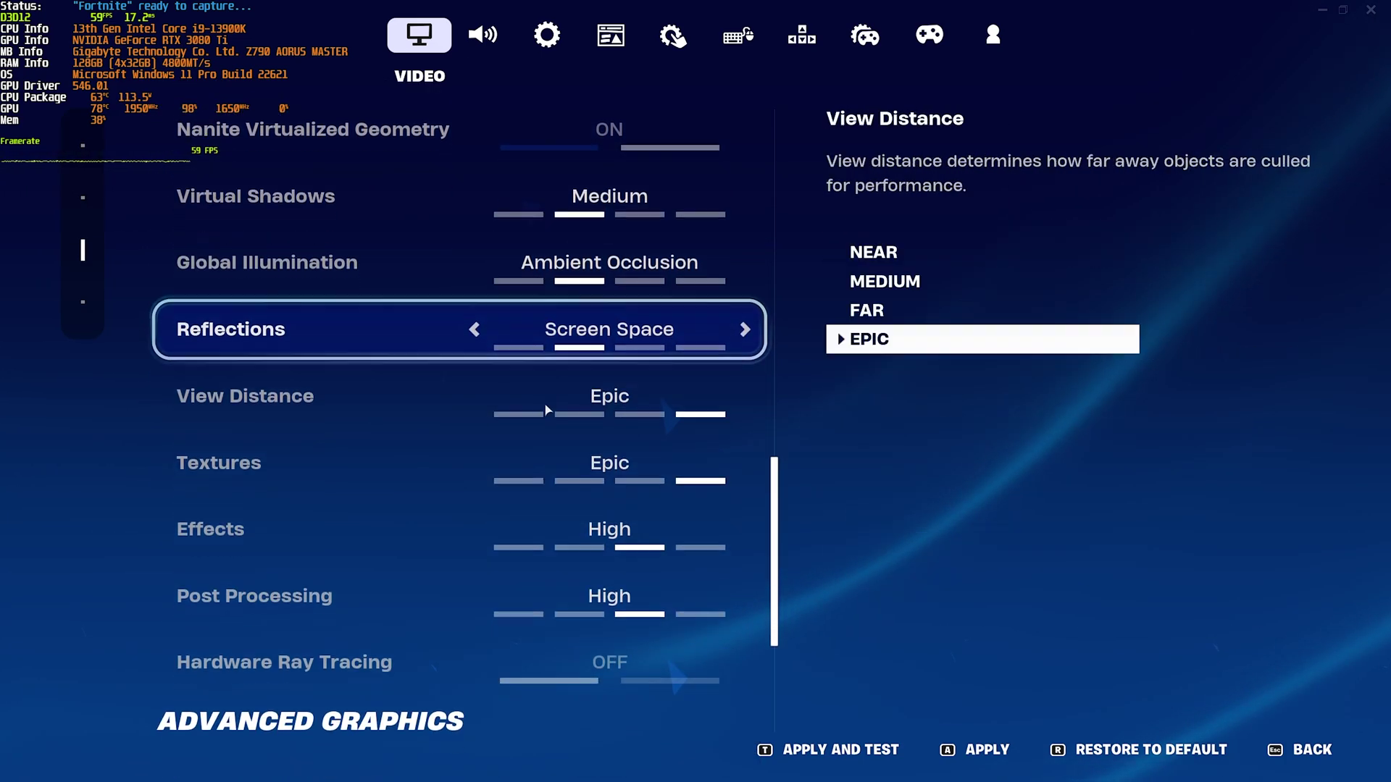
left_click(962, 750)
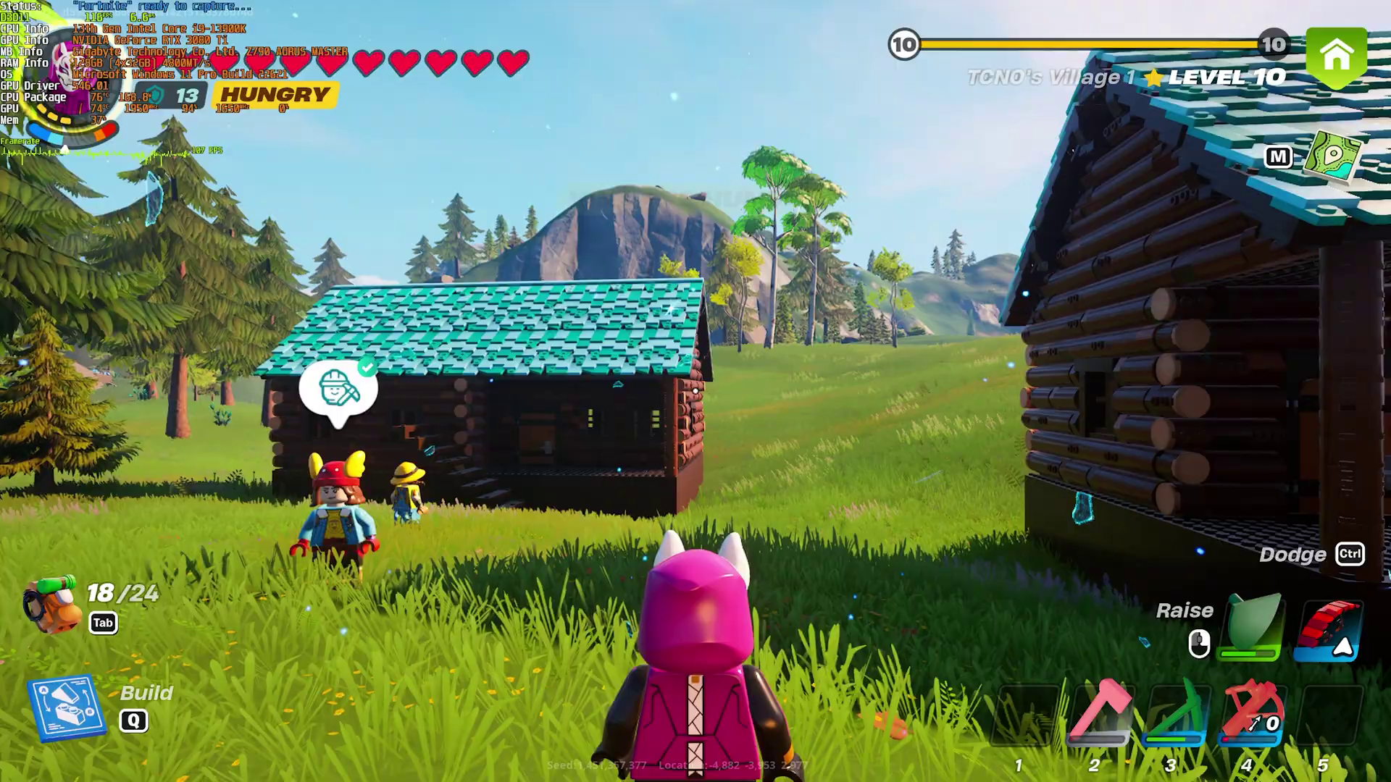
Run the character around the crafting building, large tree and river to examine shadows, foliage and frame rate under DirectX 11.
key("w")
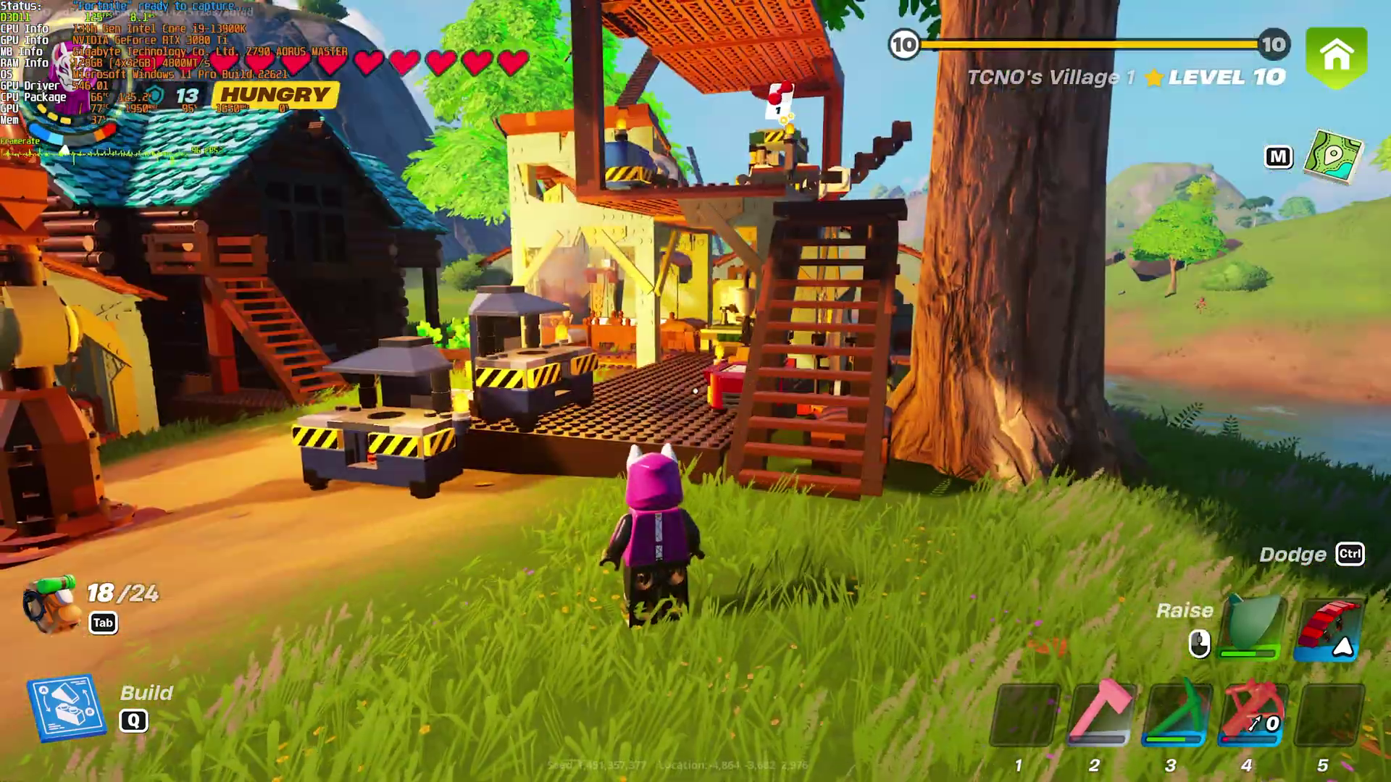
key("w")
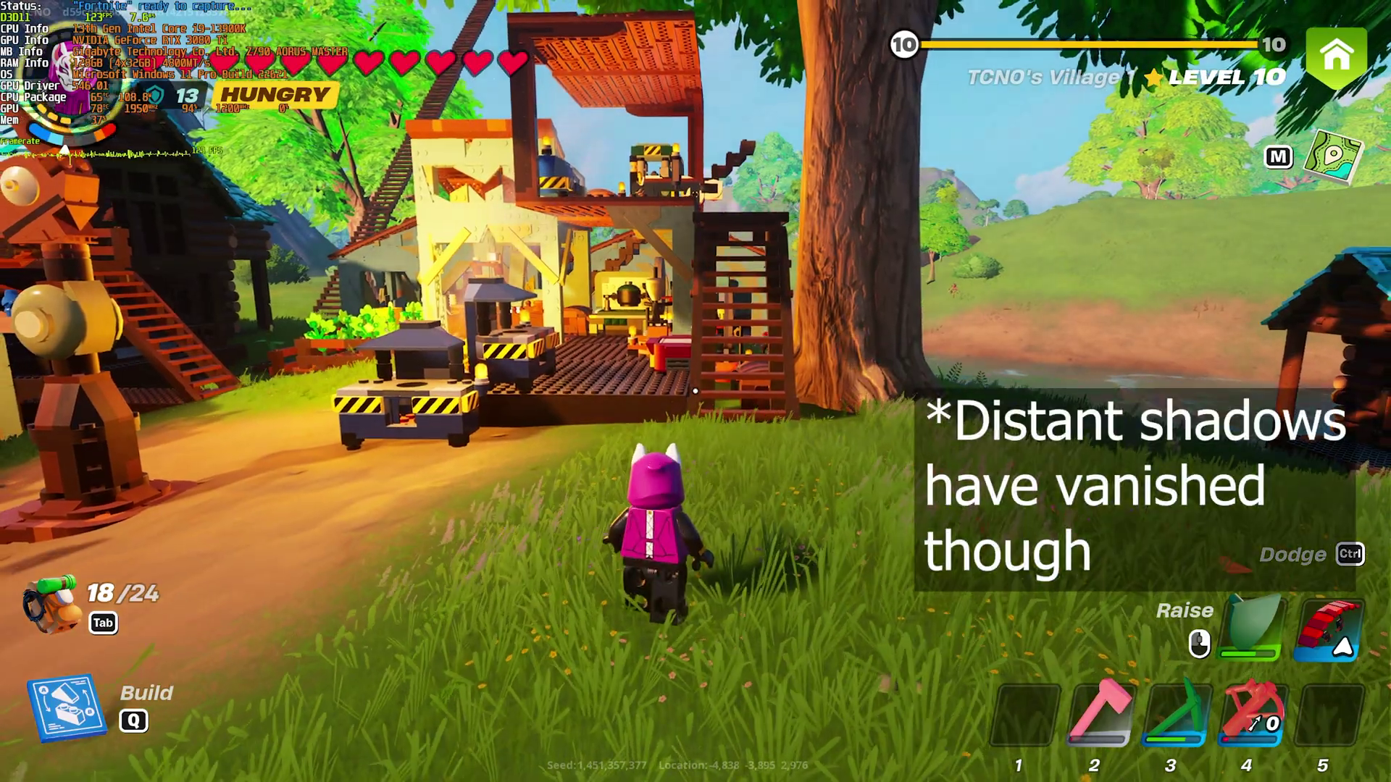
key("w")
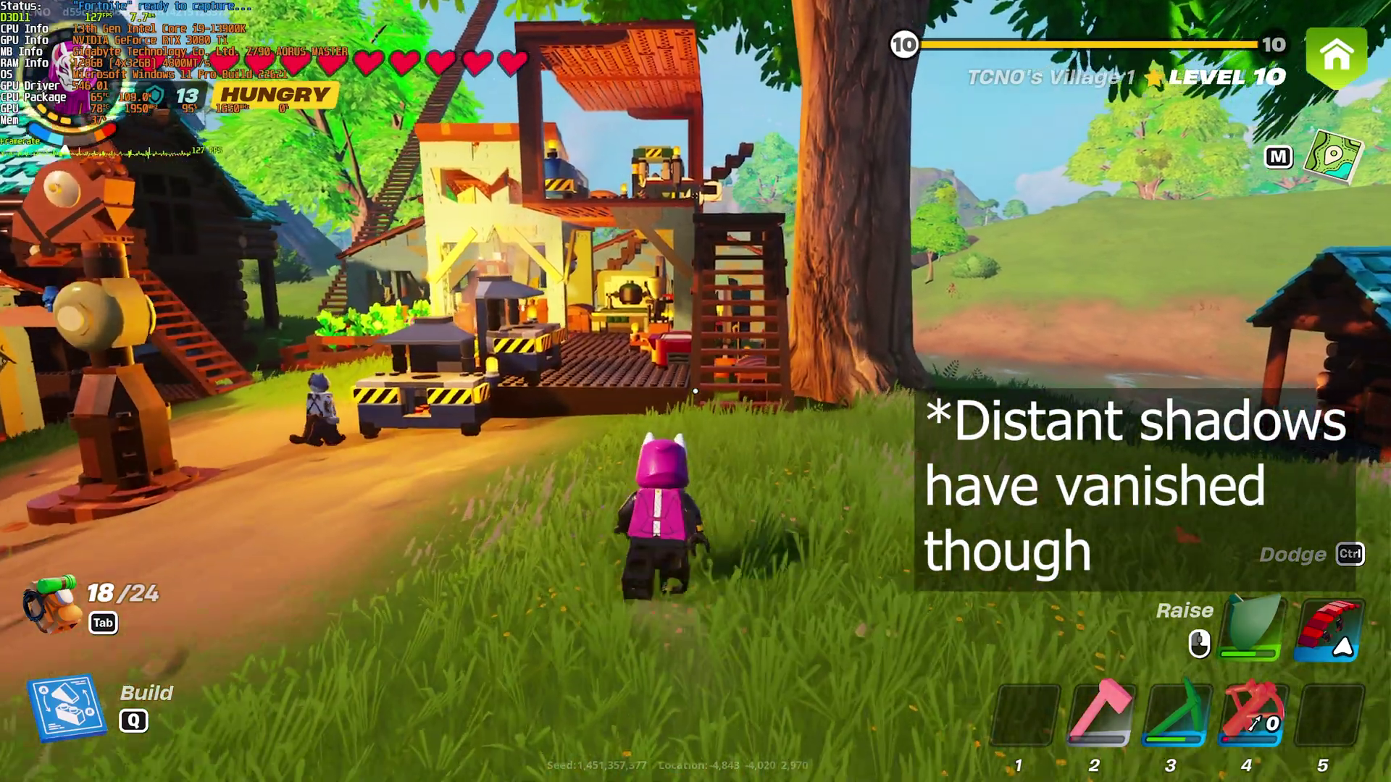
key("s")
key("w")
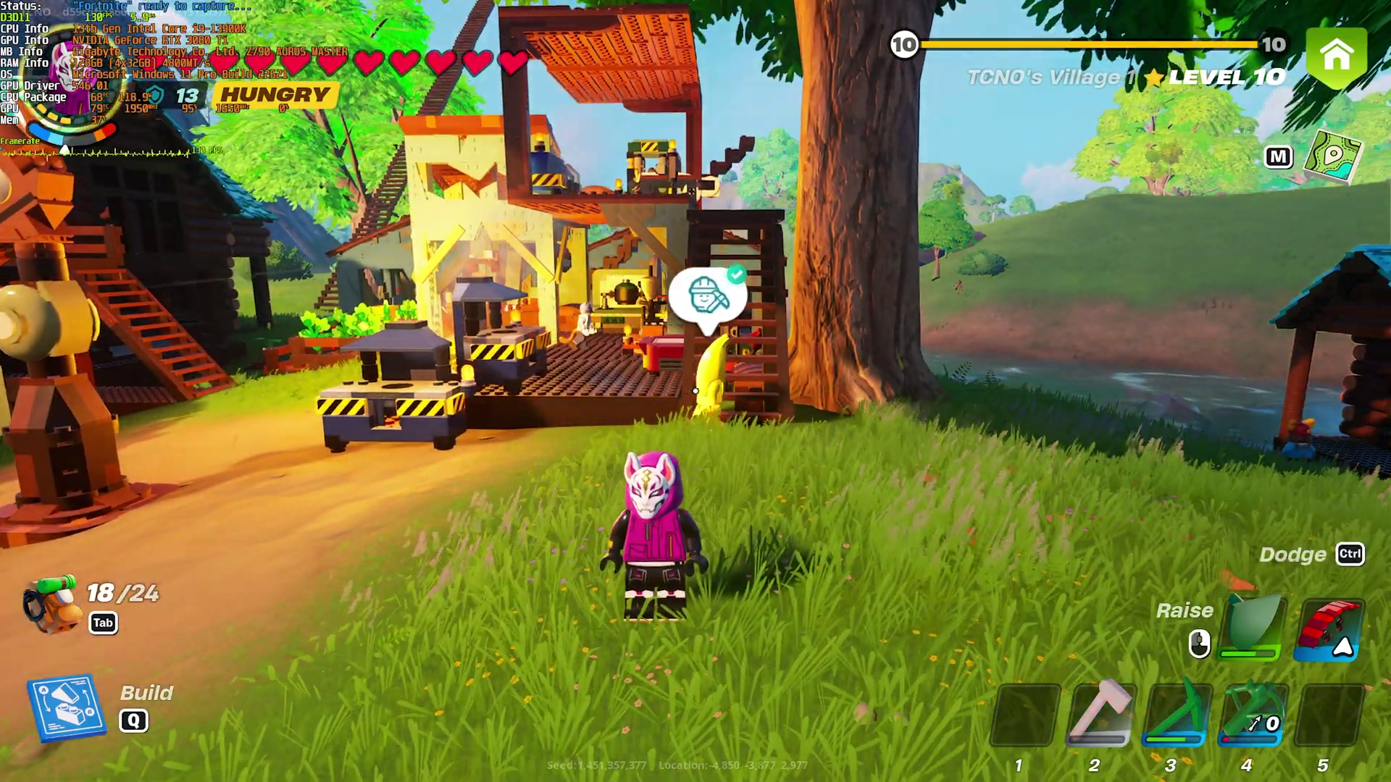
key("w")
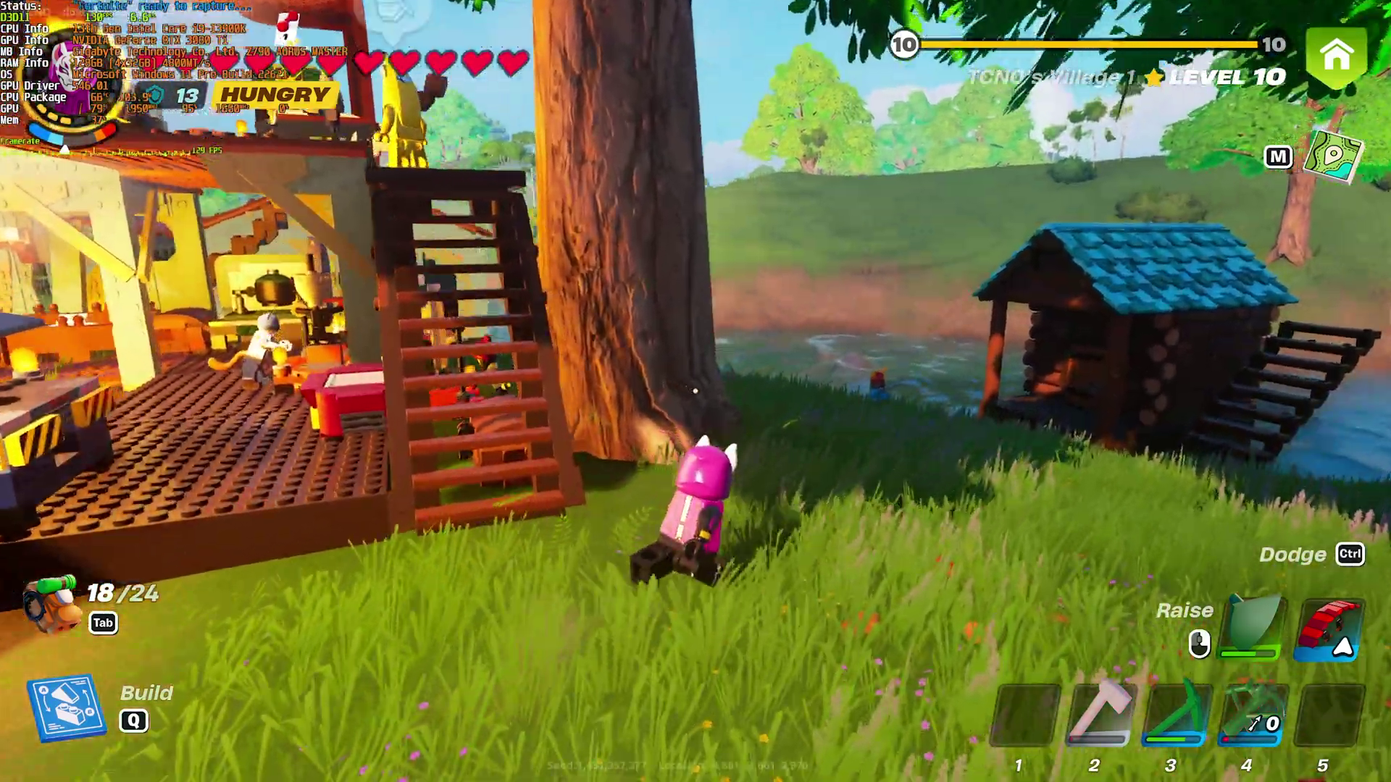
key("w")
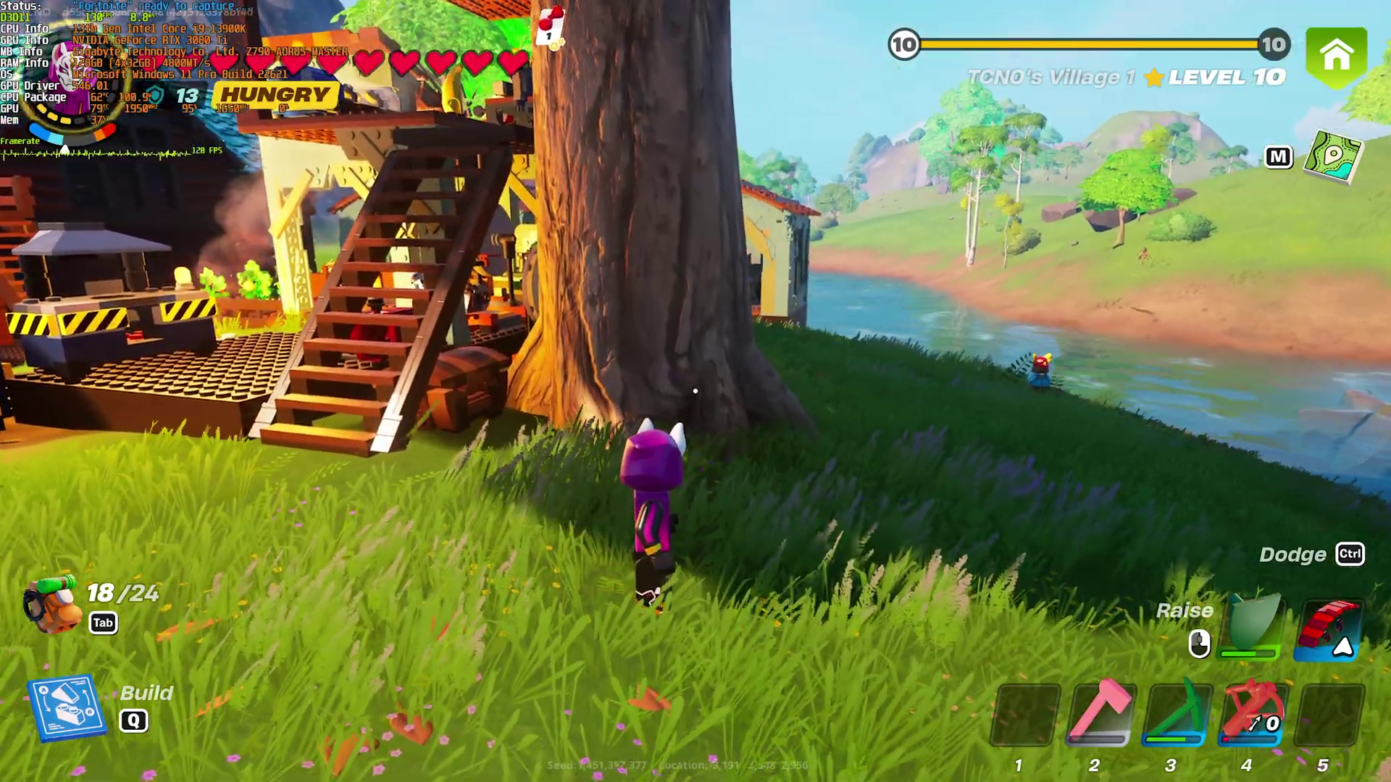
key("s")
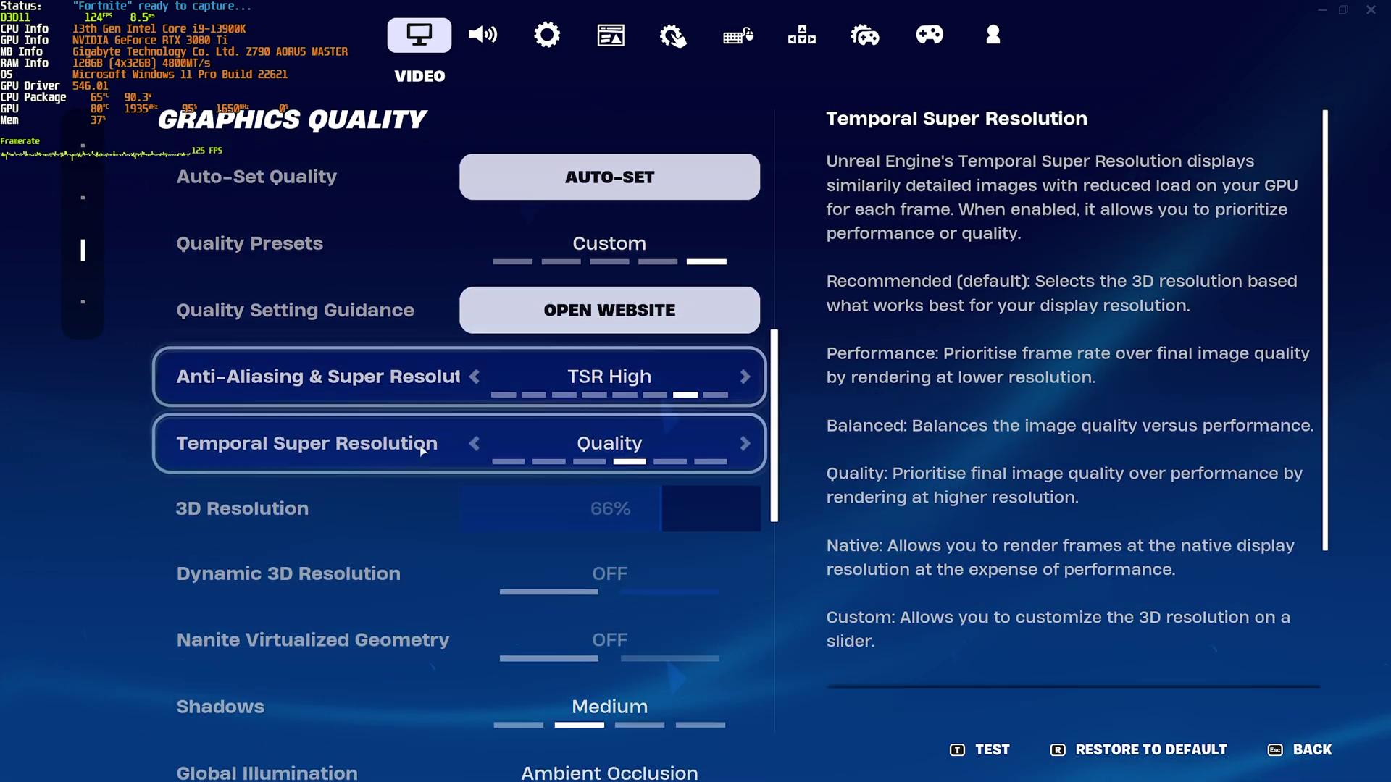
Review the graphics quality settings under DirectX 11, including Nanite, Dynamic 3D Resolution, Shadows, Reflections and Post Processing.
scroll(422, 450, "down", 5)
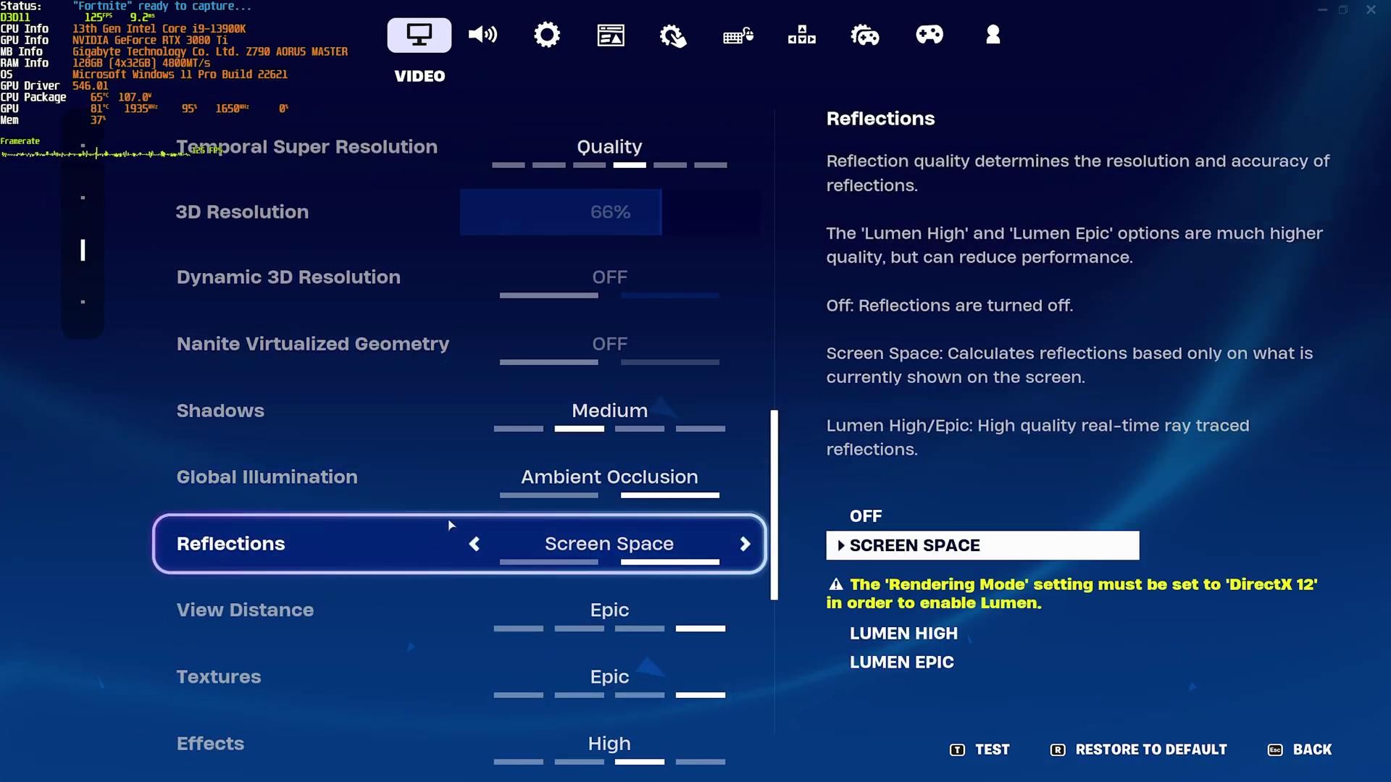
scroll(453, 347, "down", 1)
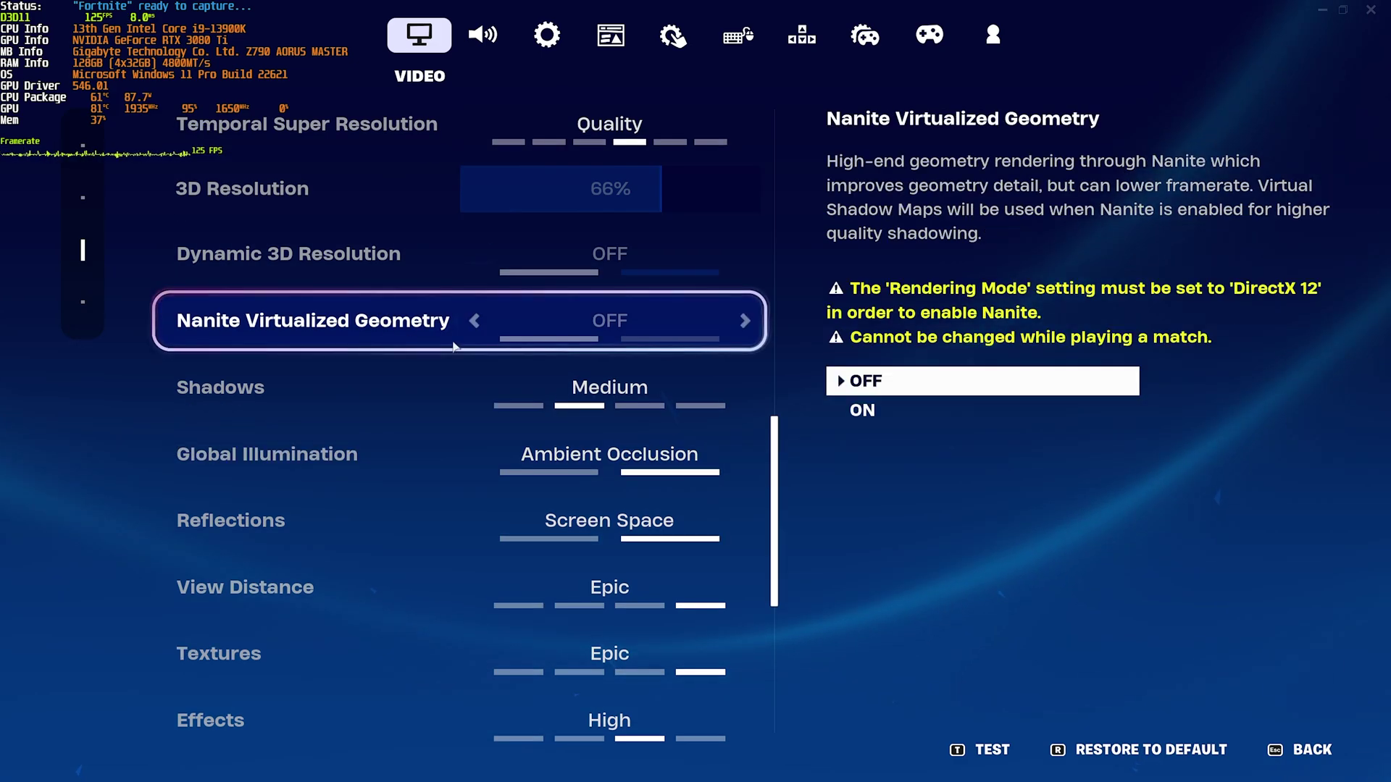
scroll(454, 335, "up", 3)
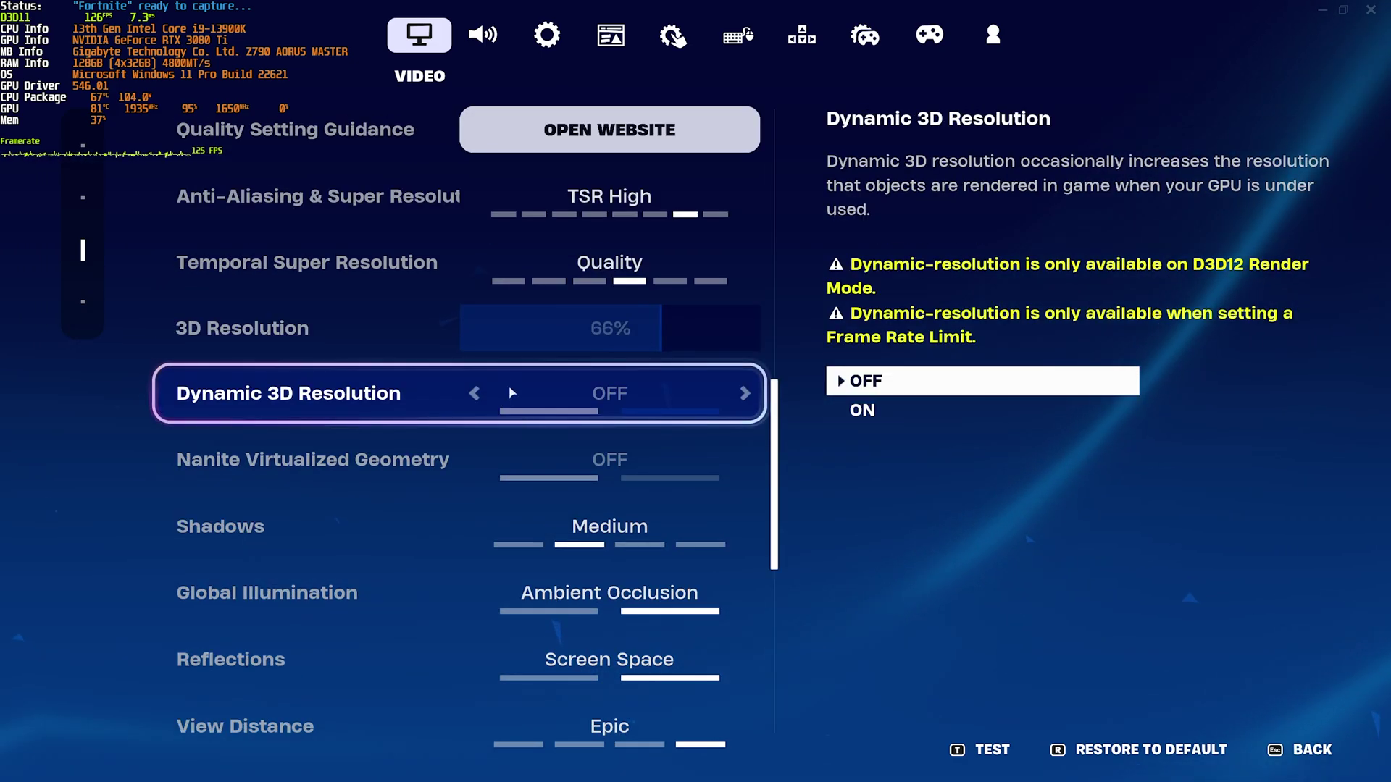
scroll(514, 390, "down", 4)
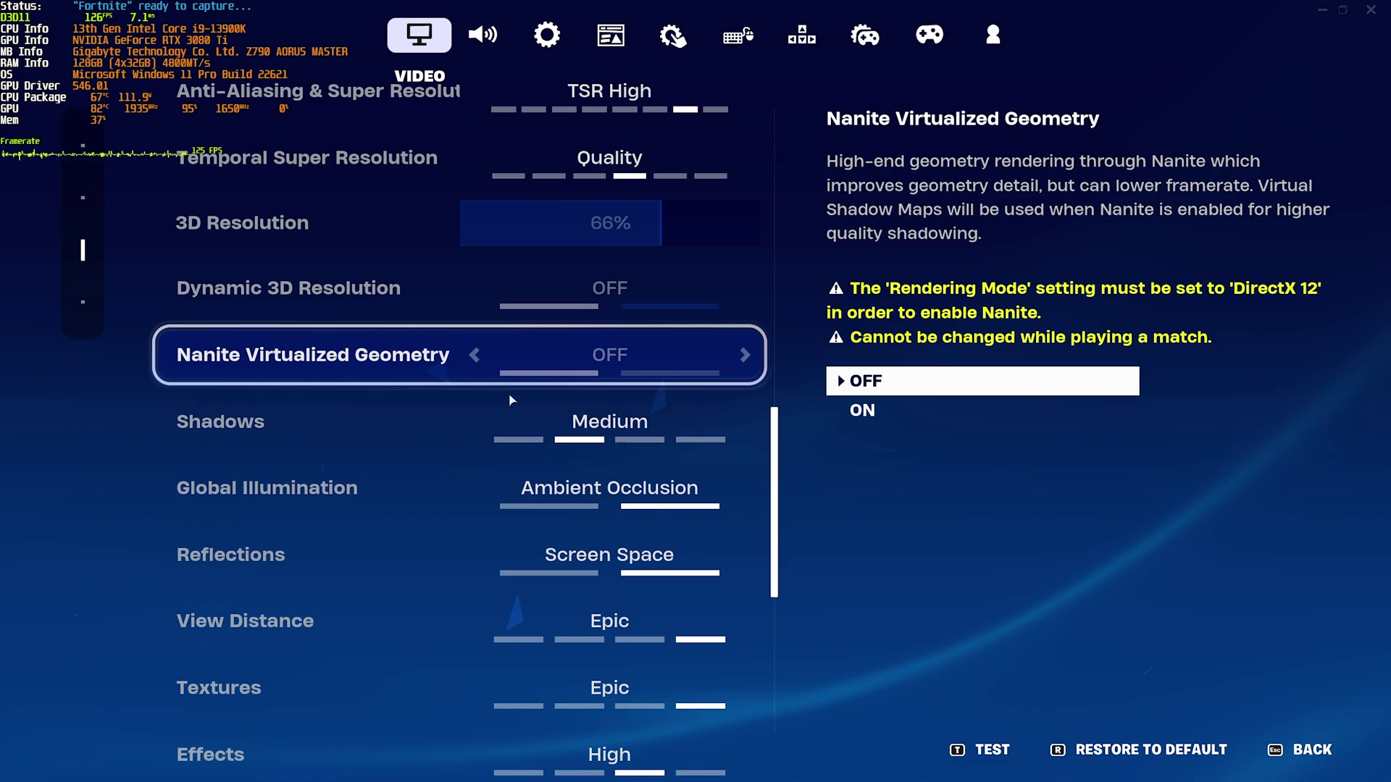
scroll(360, 451, "down", 2)
scroll(356, 457, "up", 1)
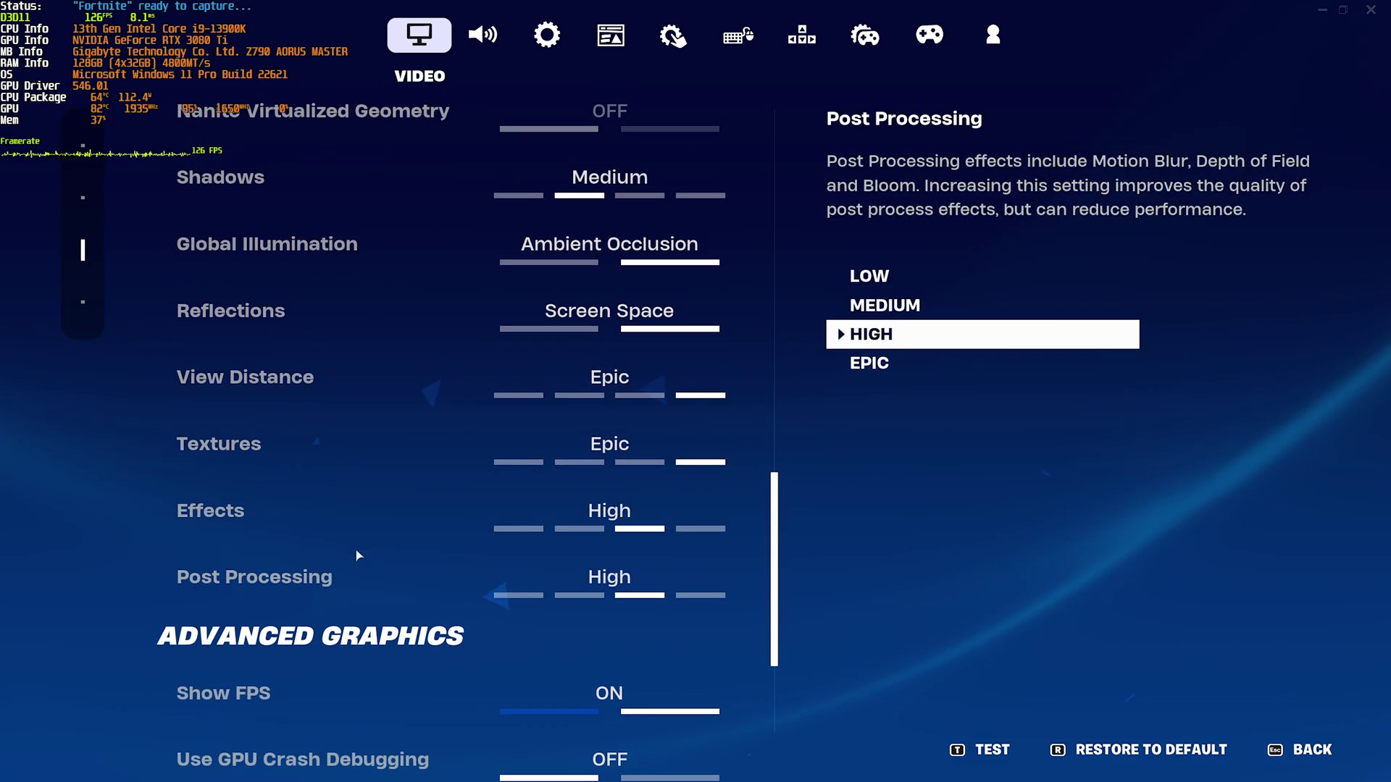
scroll(490, 449, "up", 12)
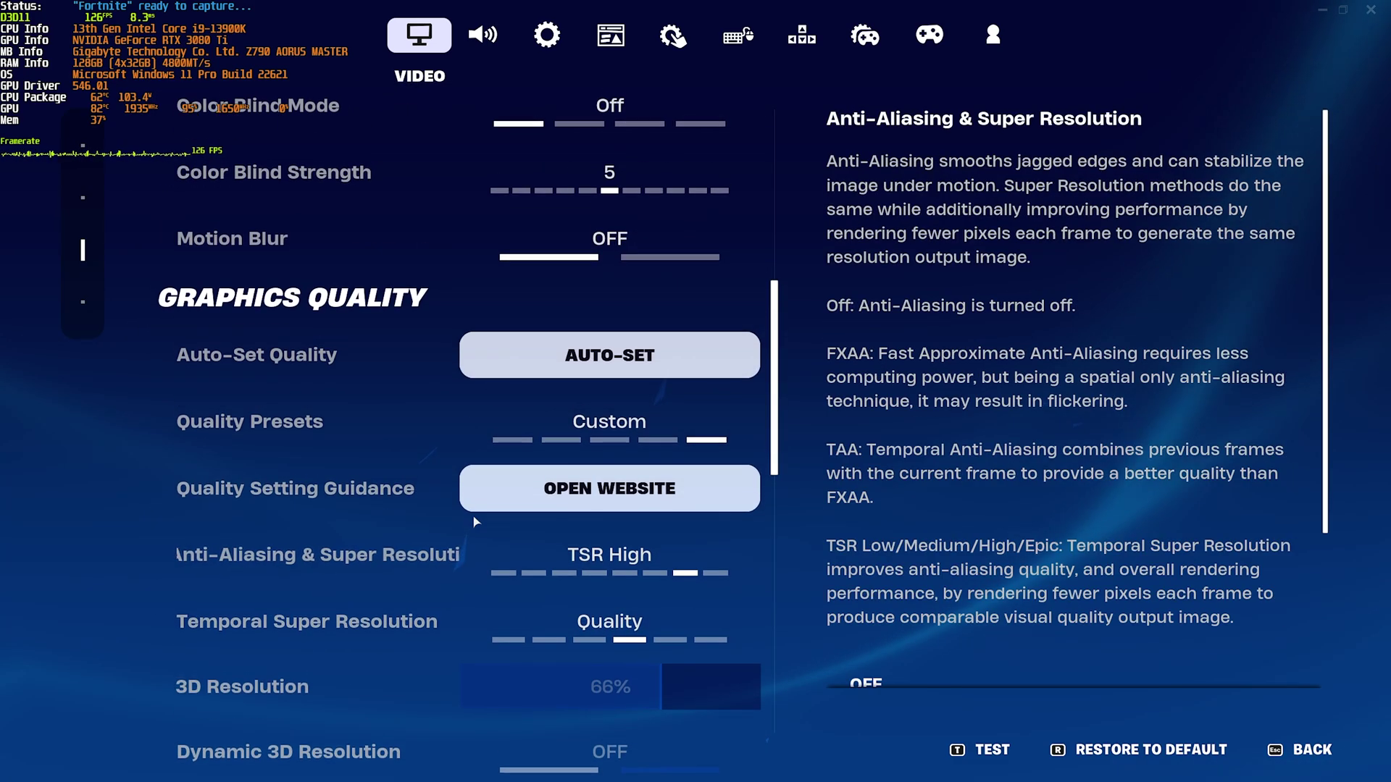
scroll(446, 519, "up", 3)
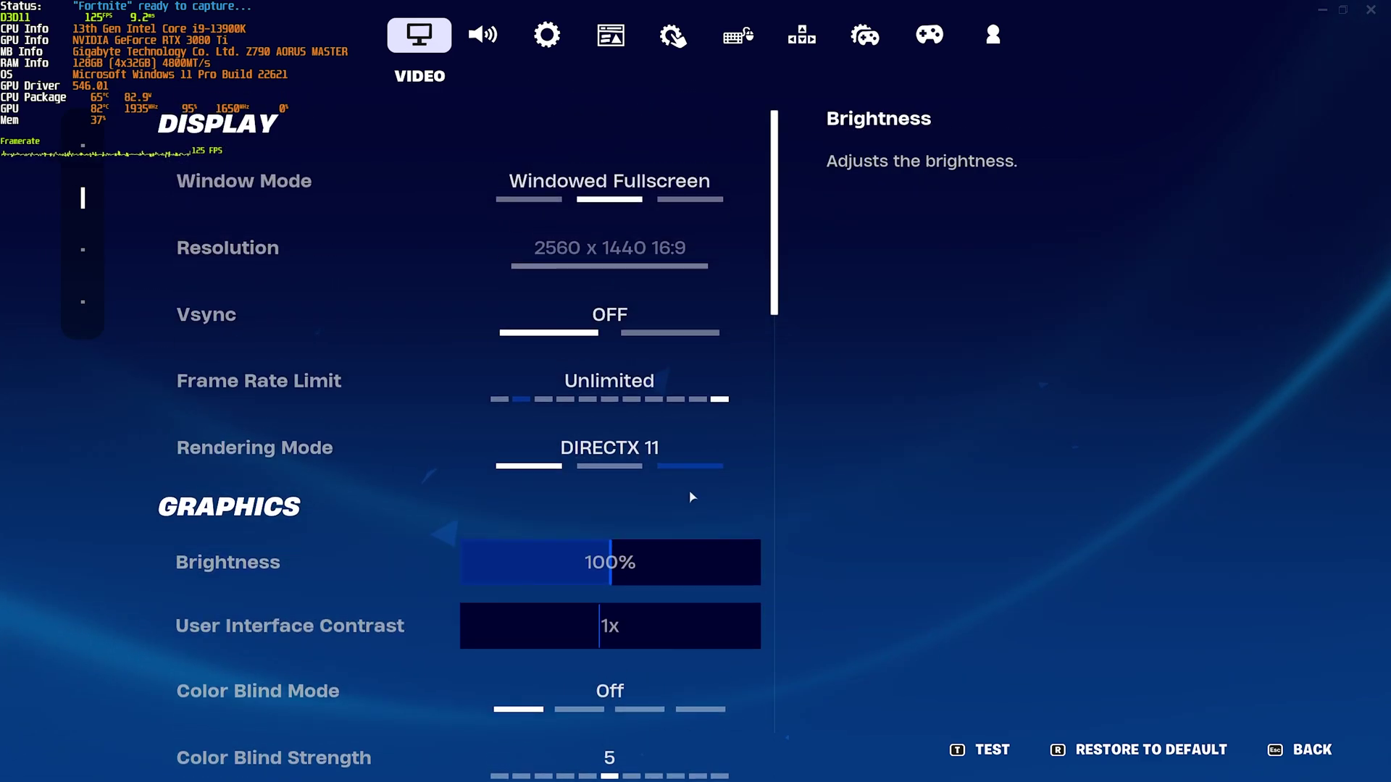
Set Rendering Mode to Performance - Lower Graphical Fidelity, apply it and restart the game.
left_click(744, 448)
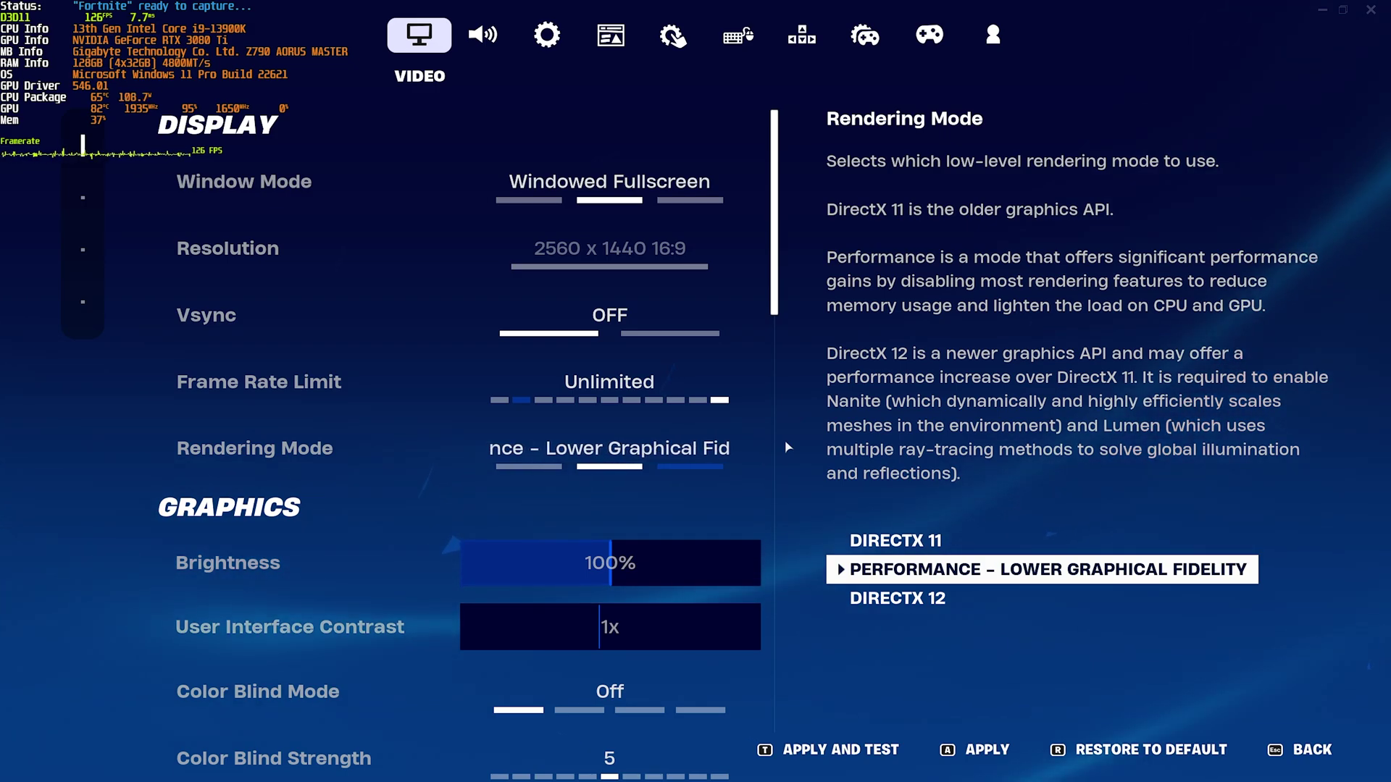
key("a")
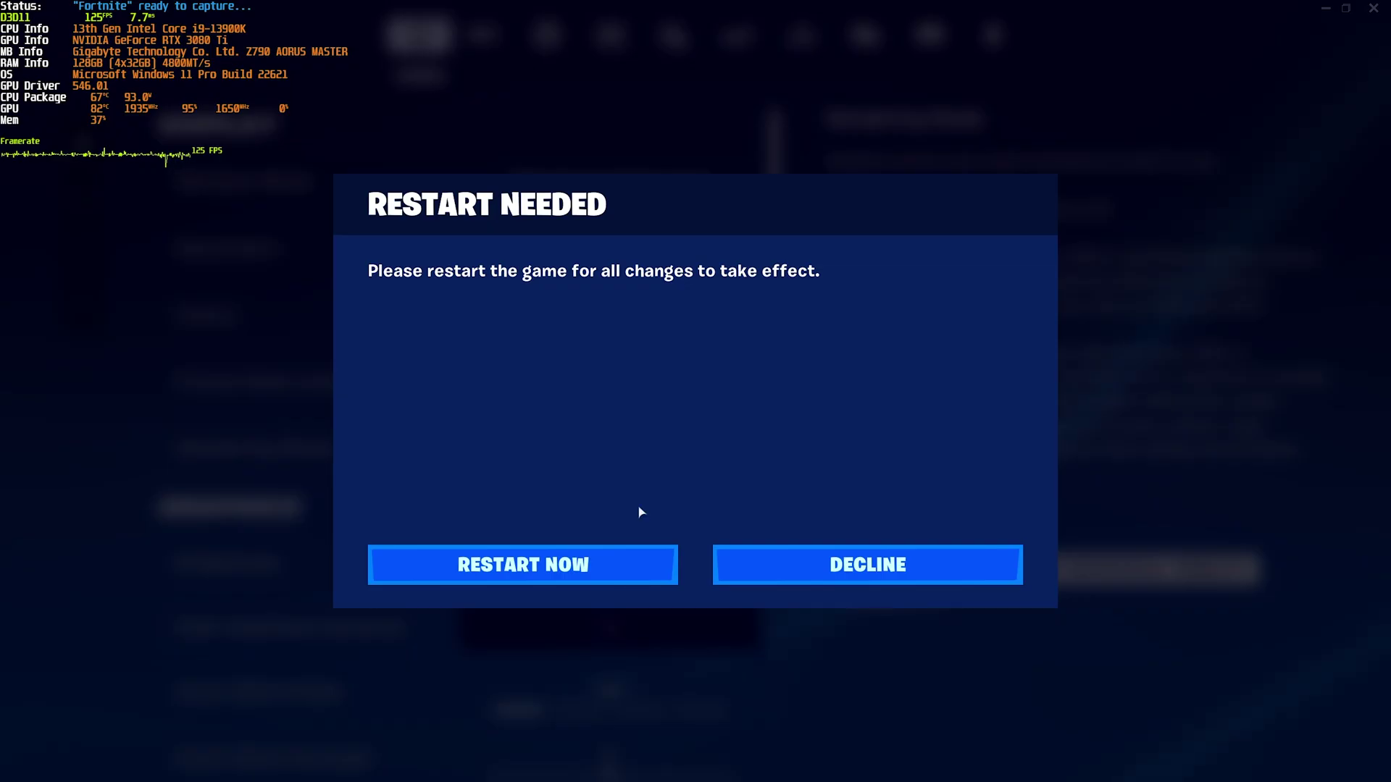
left_click(521, 562)
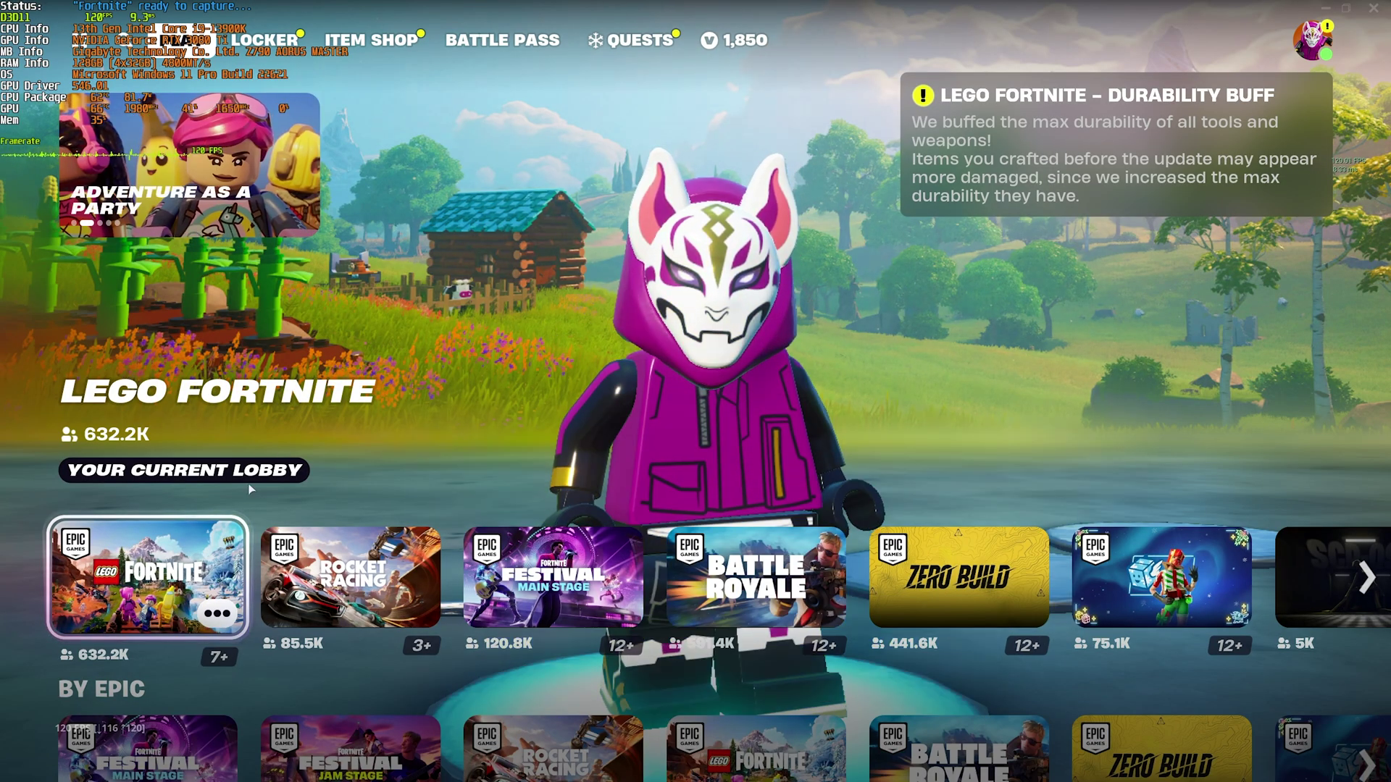
Enter the LEGO Fortnite world selection again and load the Survival world under the Performance rendering mode.
left_click(174, 580)
left_click(266, 558)
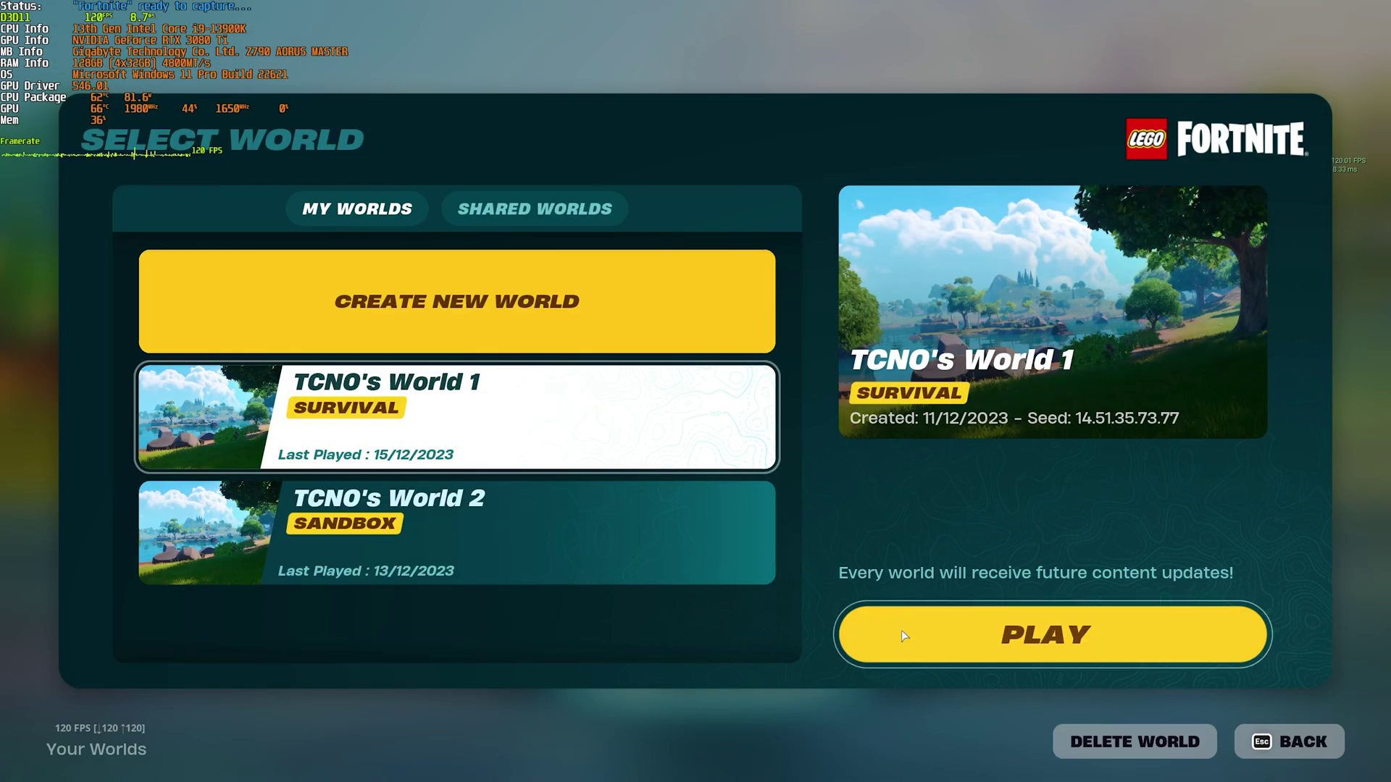
left_click(902, 635)
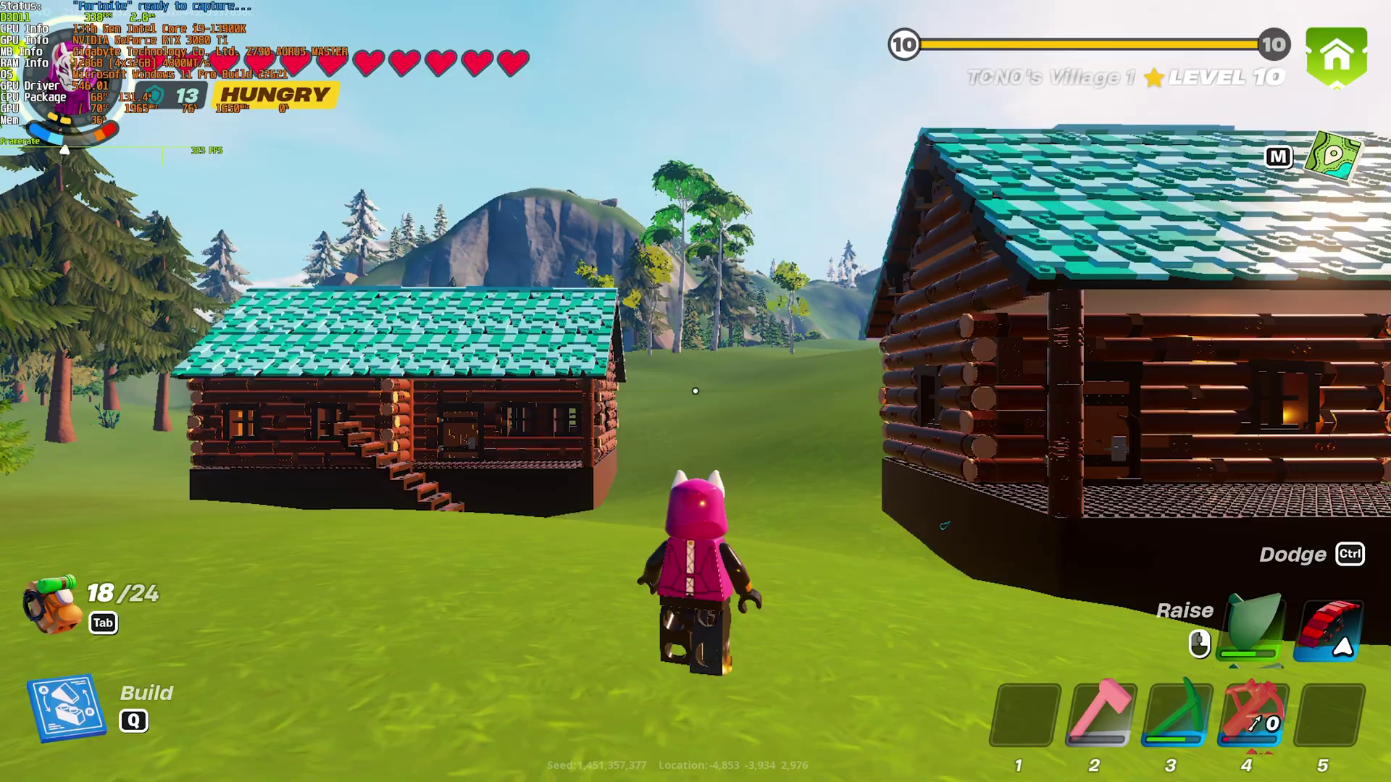
Run the character around the log cabins to examine terrain, shadows and frame rate under the Performance rendering mode.
key("s")
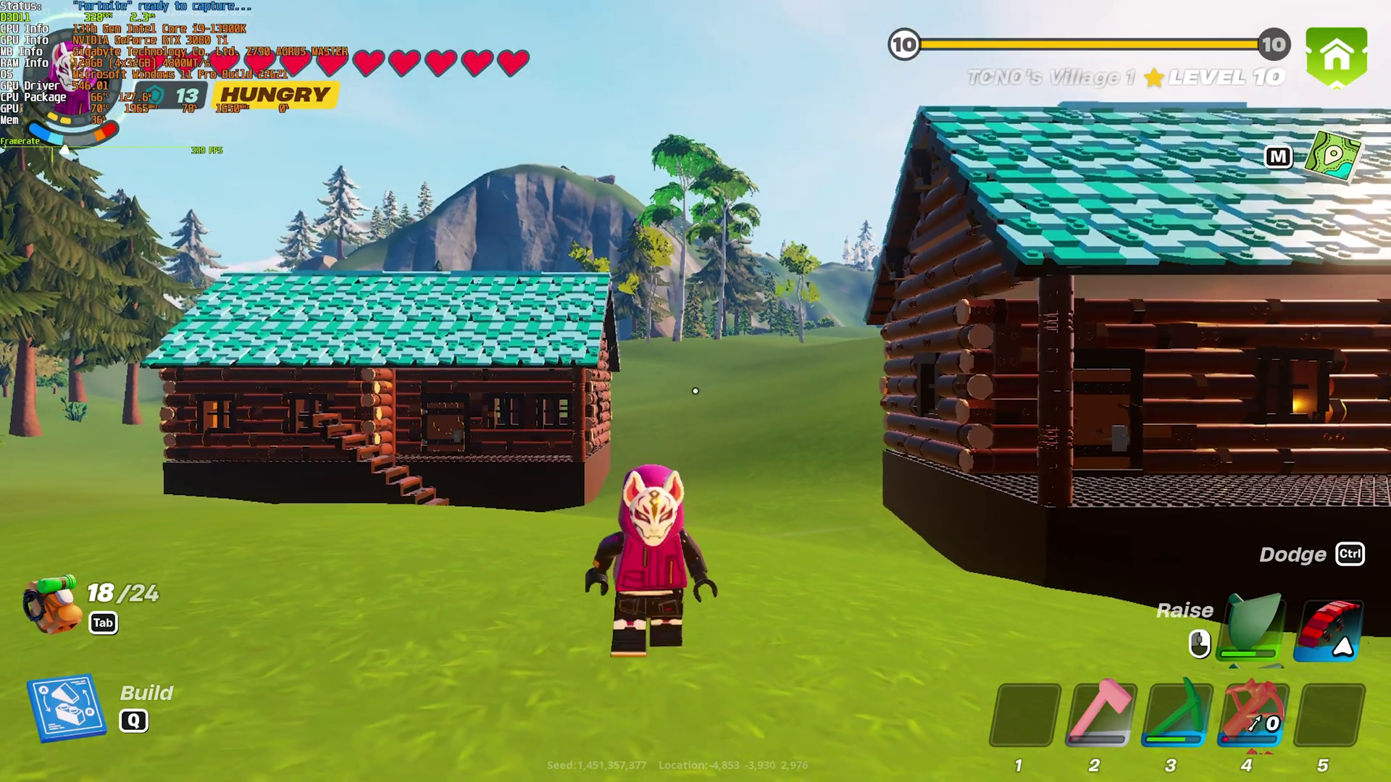
key("w")
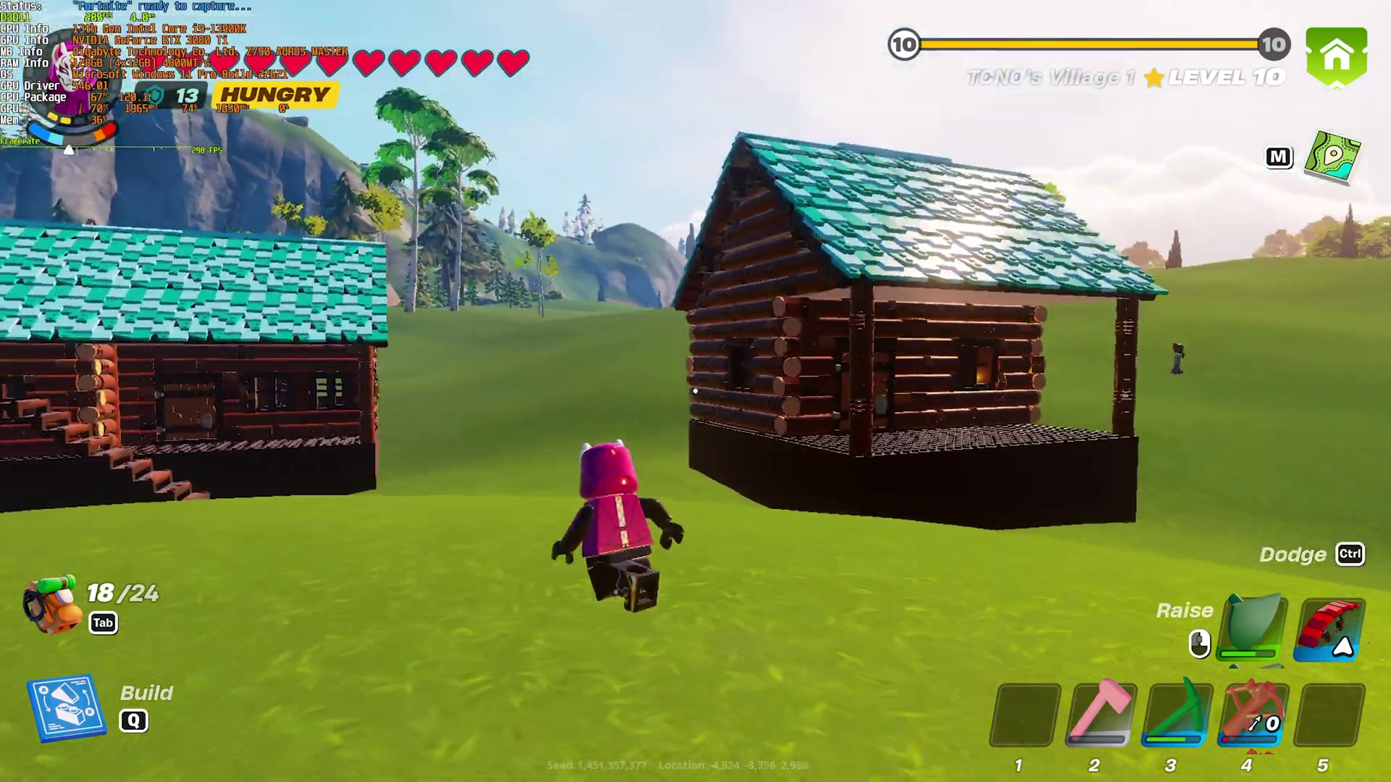
key("s")
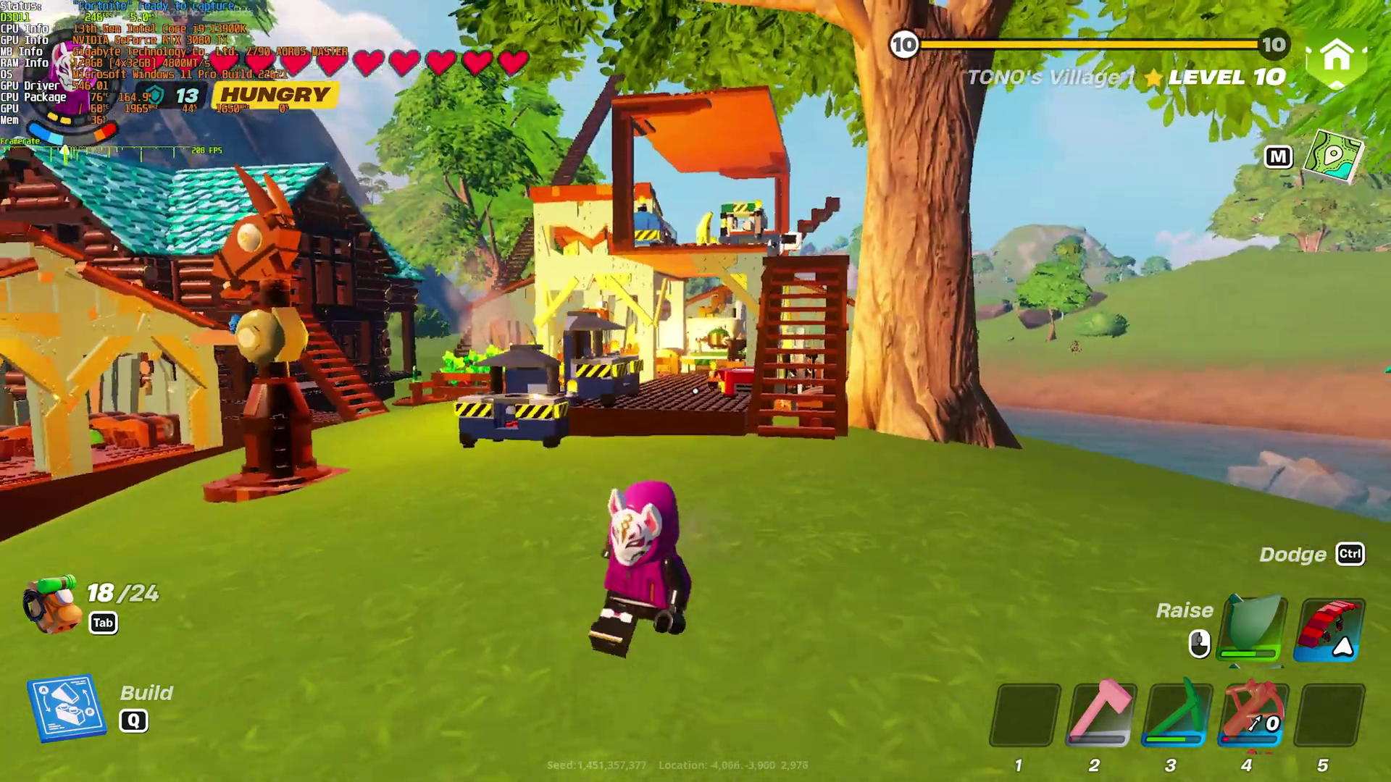
Run around the crafting building, grill, large tree and river to examine Performance mode visuals, and equip the pickaxe.
key("w")
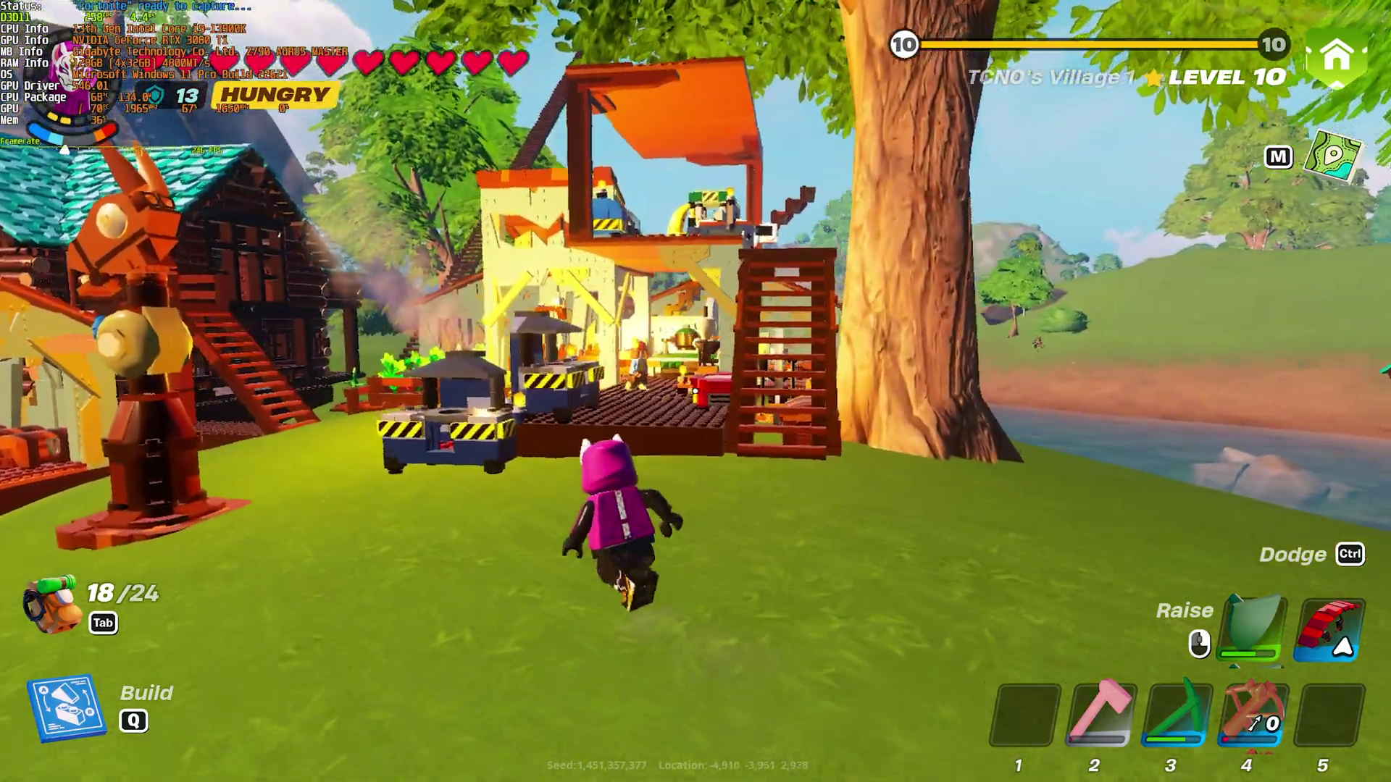
key("w")
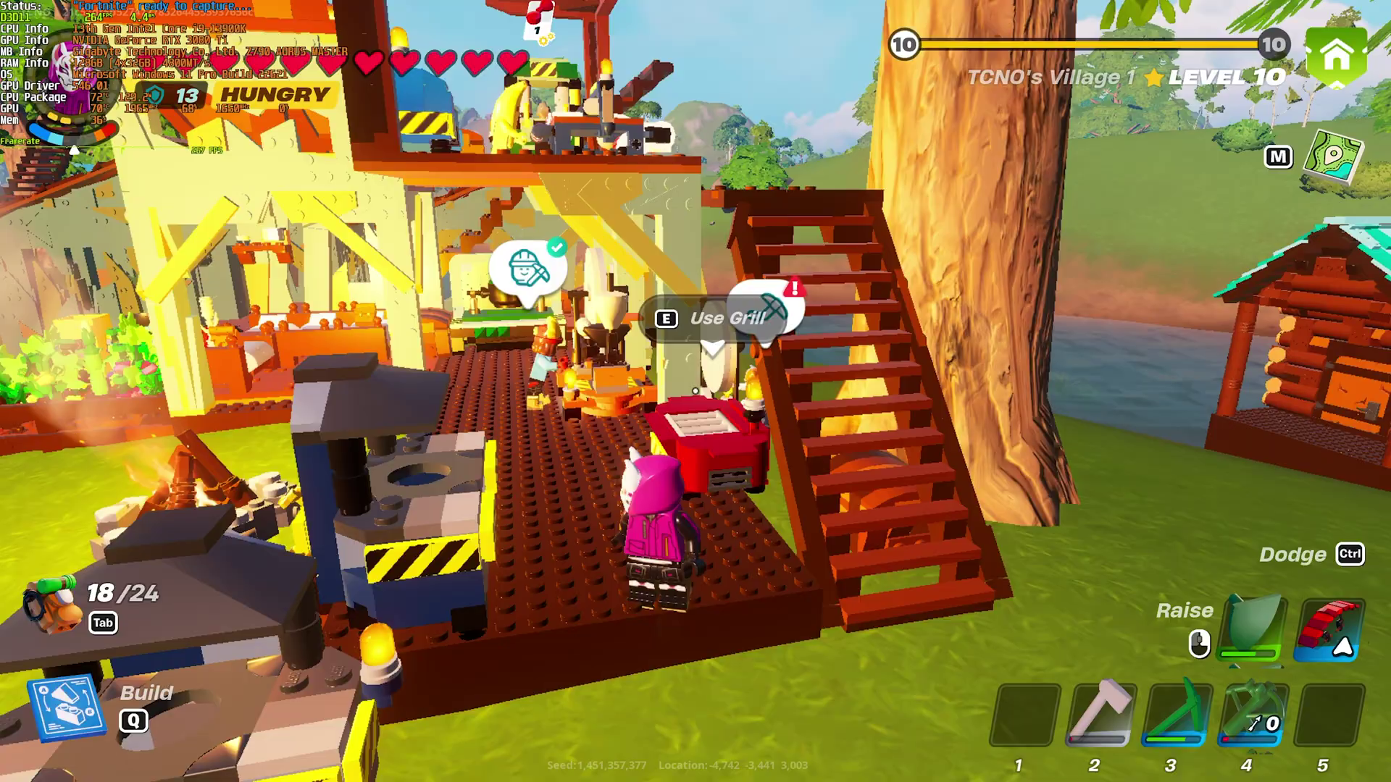
key("s")
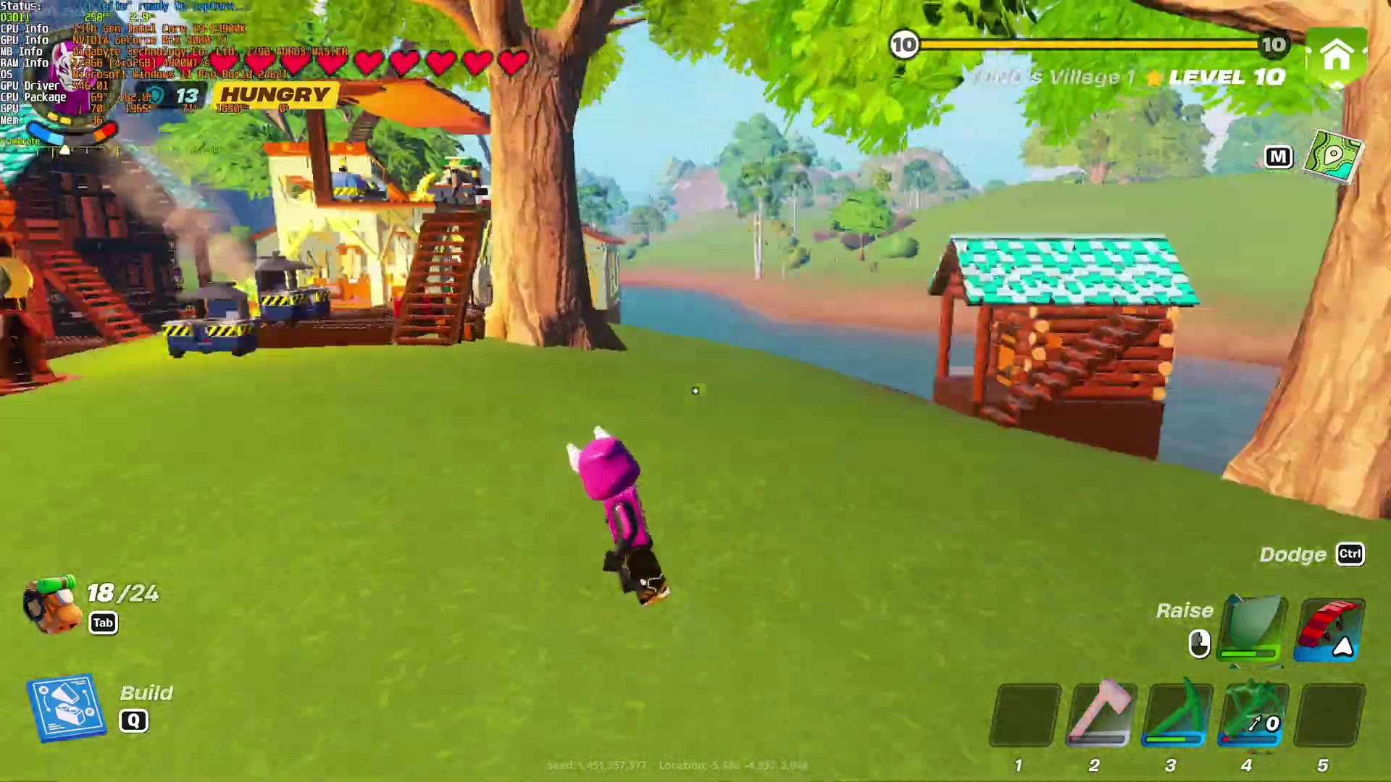
key("w")
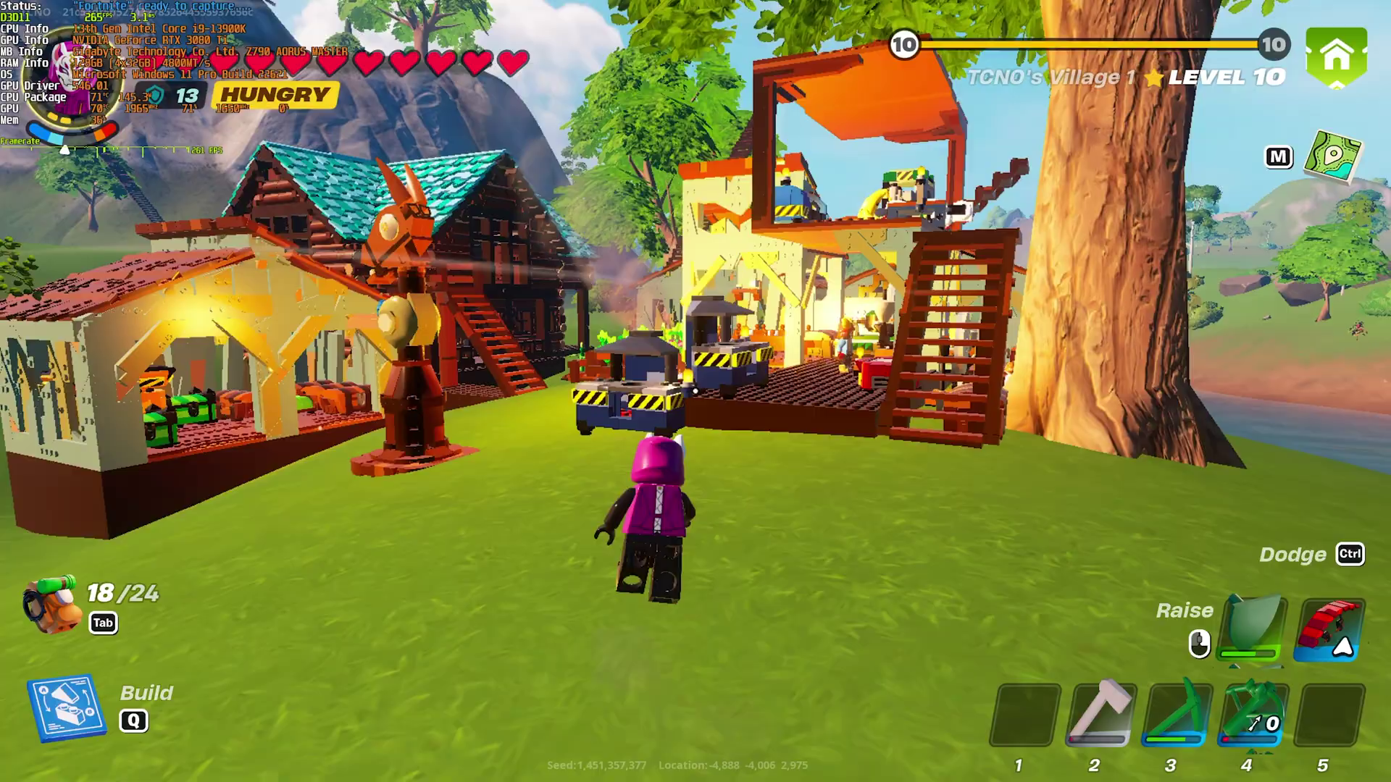
key("s")
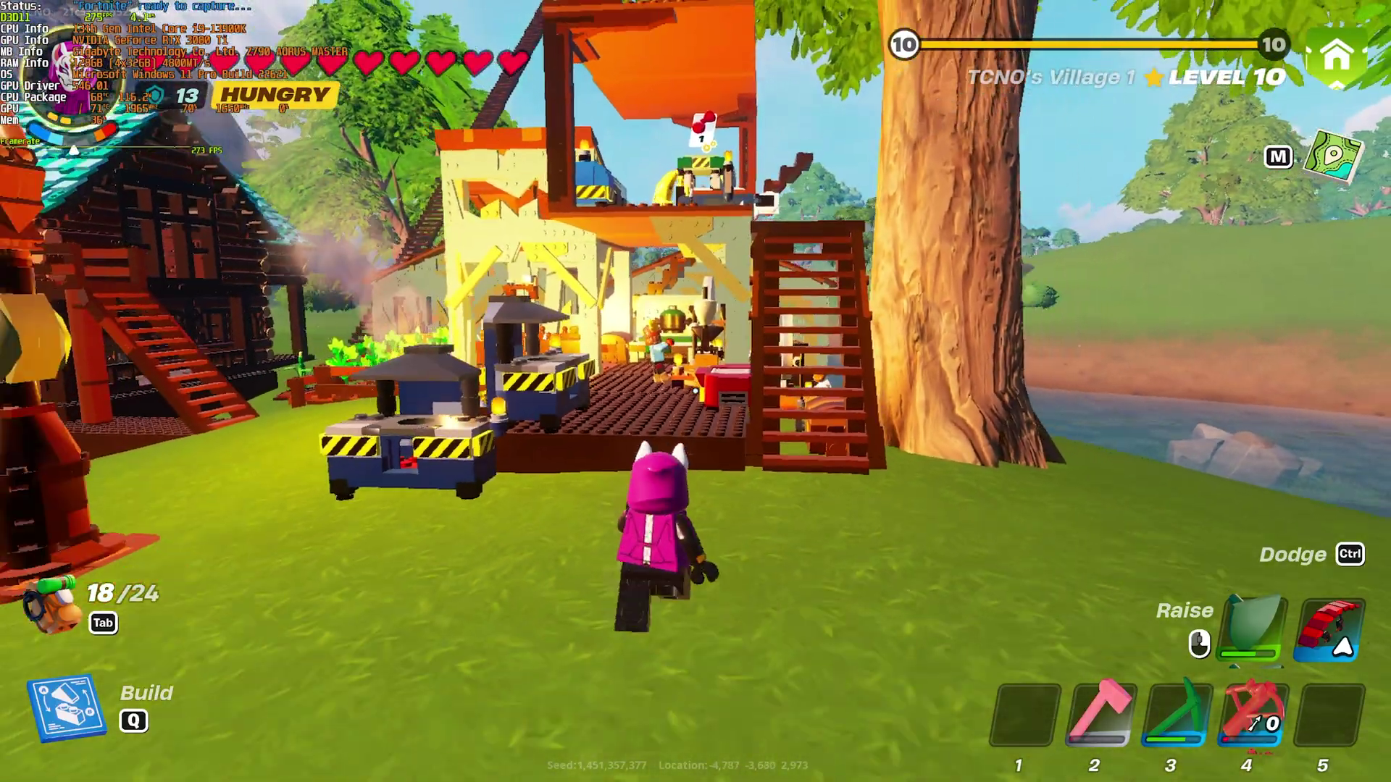
key("s")
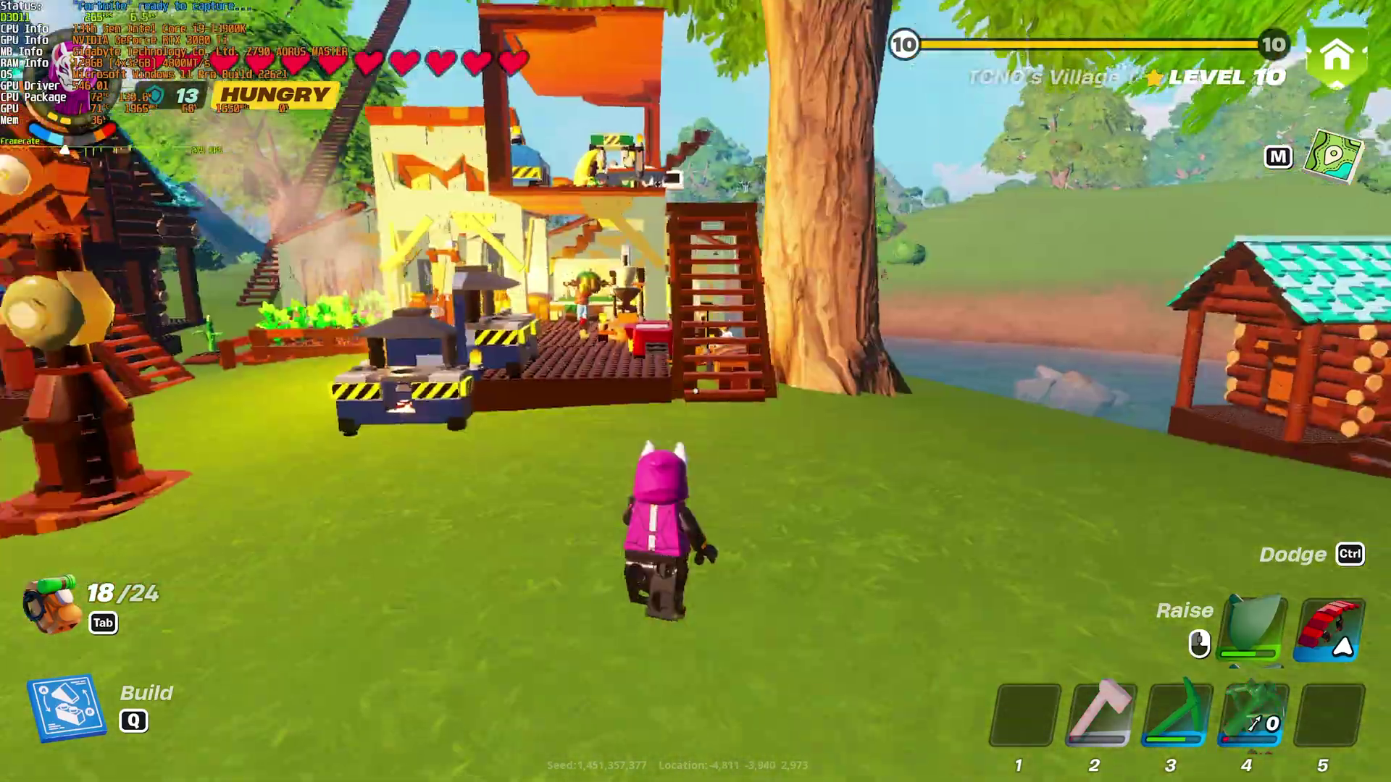
key("s")
key("2")
key("3")
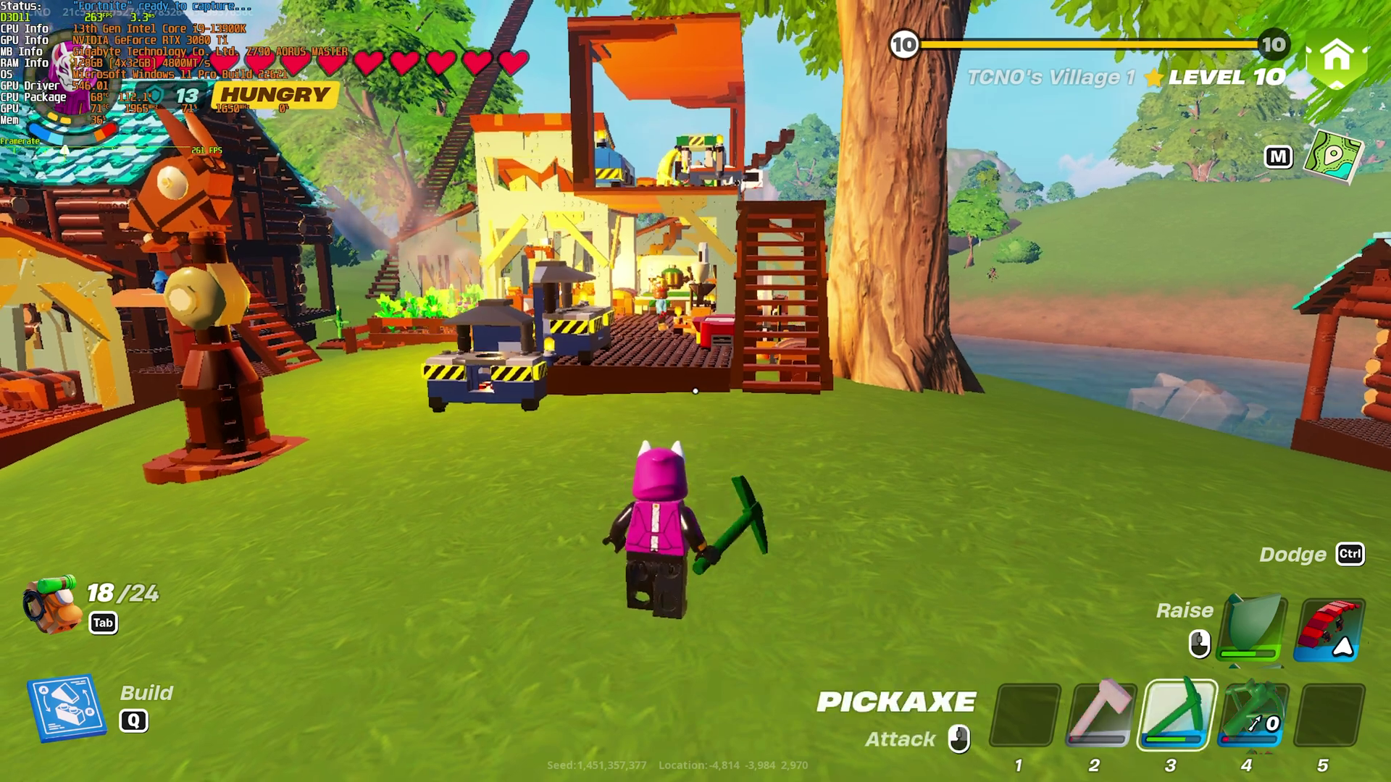
Review the Performance mode video settings, including 3D Resolution, Nanite, View Distance, Textures and Meshes, and return to the world.
key("Escape")
left_click(1024, 180)
scroll(574, 537, "down", 8)
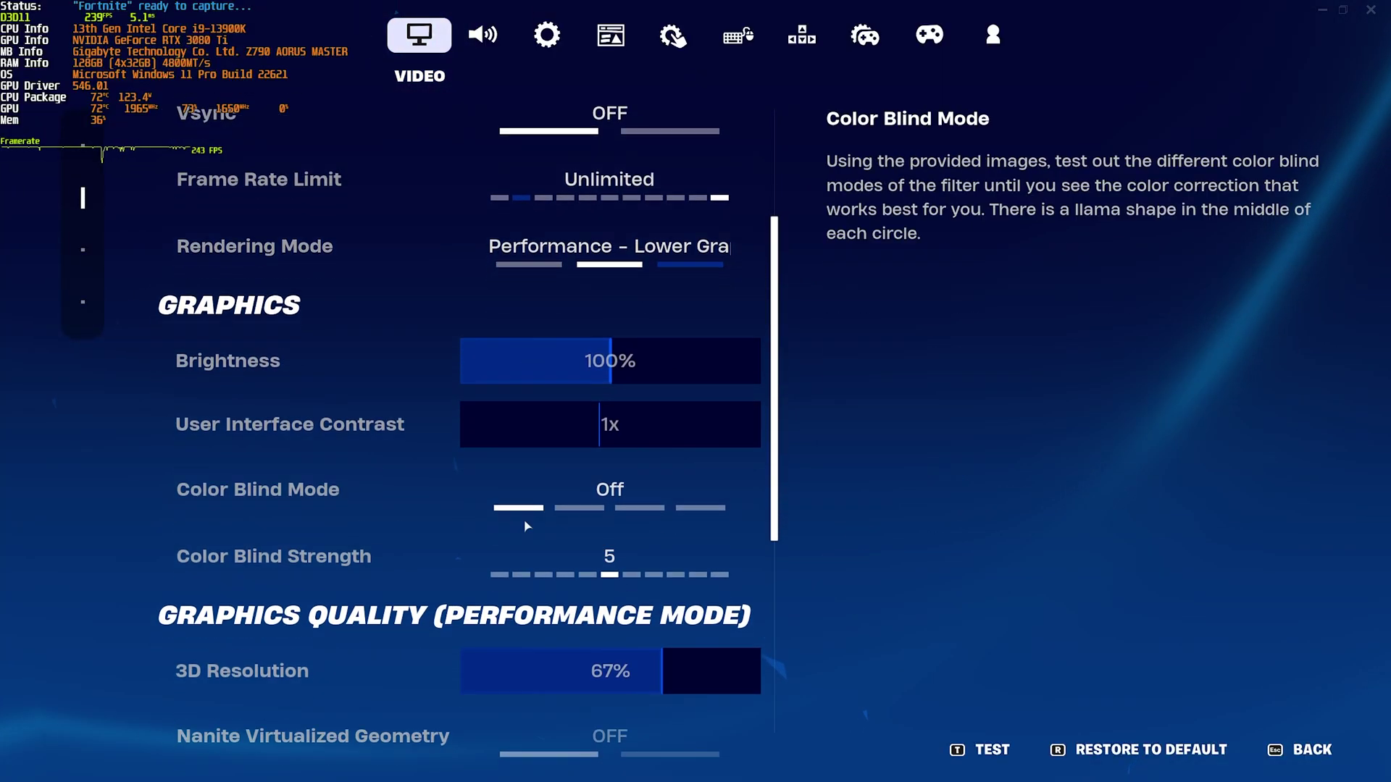
scroll(574, 536, "up", 1)
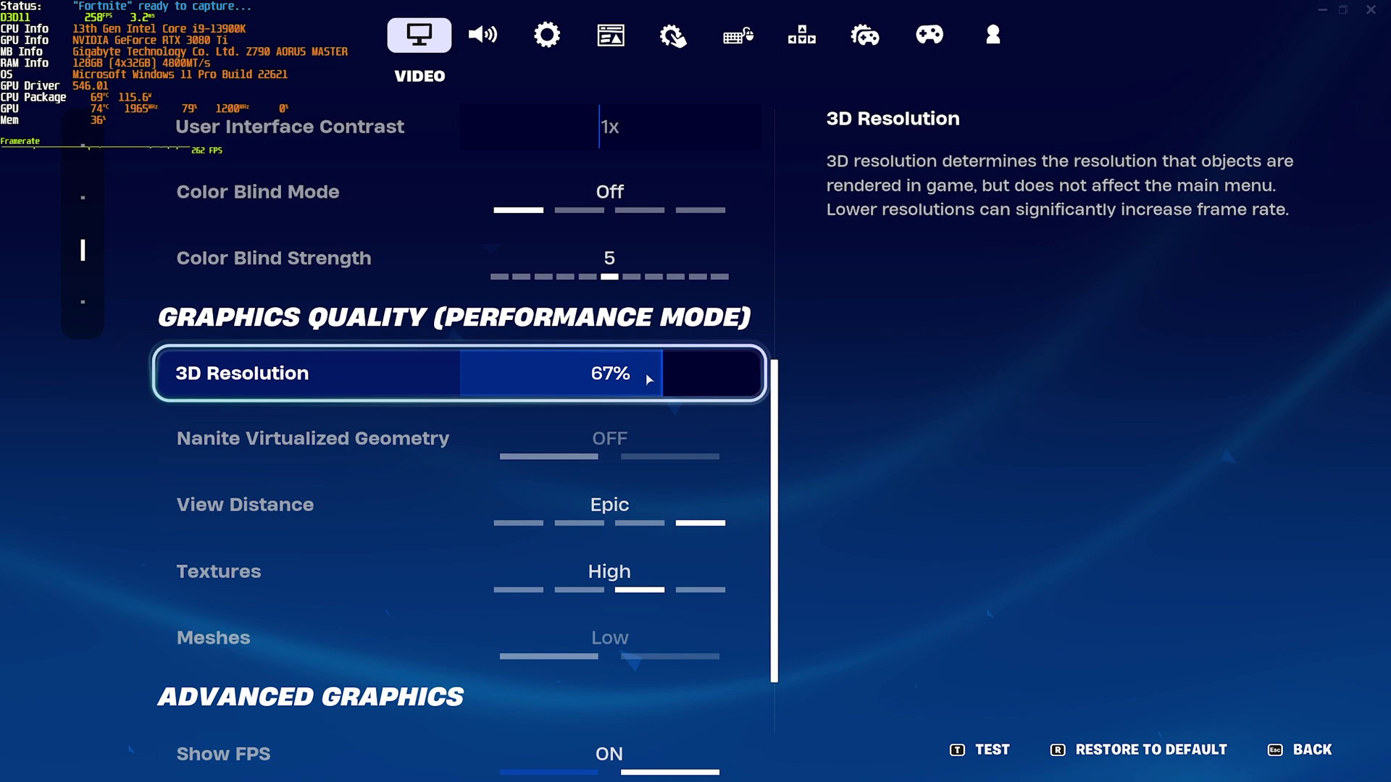
scroll(658, 383, "up", 3)
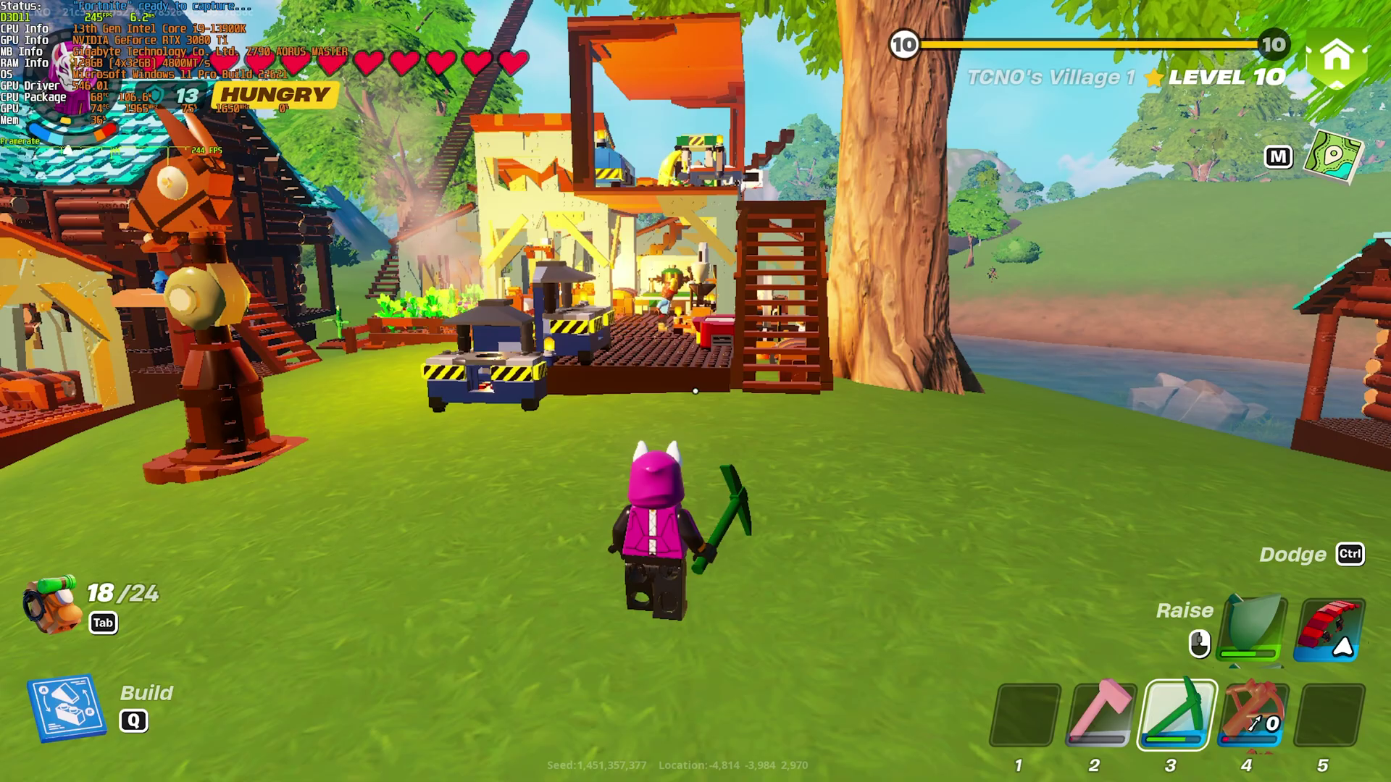
Move the character through the tall grass facing the log cabins to examine foliage and shadows in the higher-detail rendering mode.
key("s")
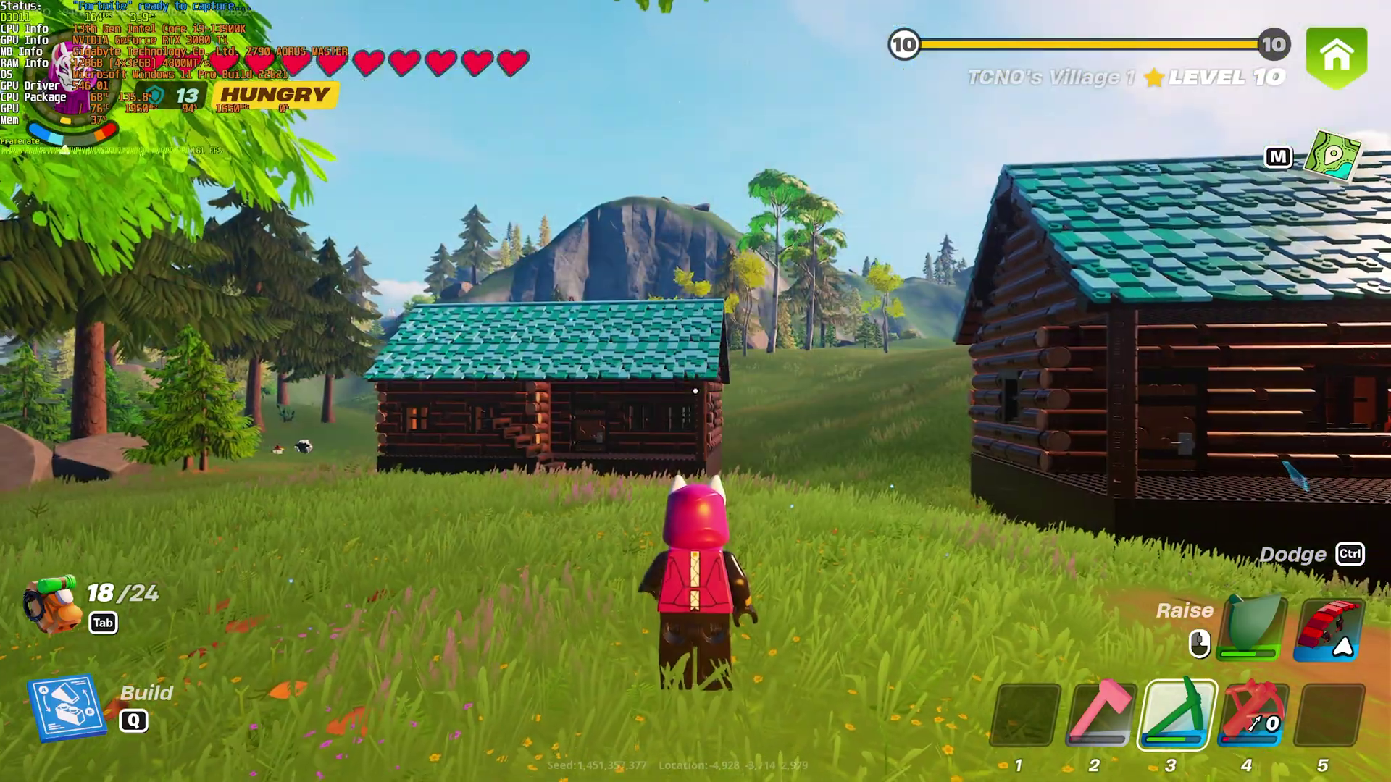
key("w")
key("w")
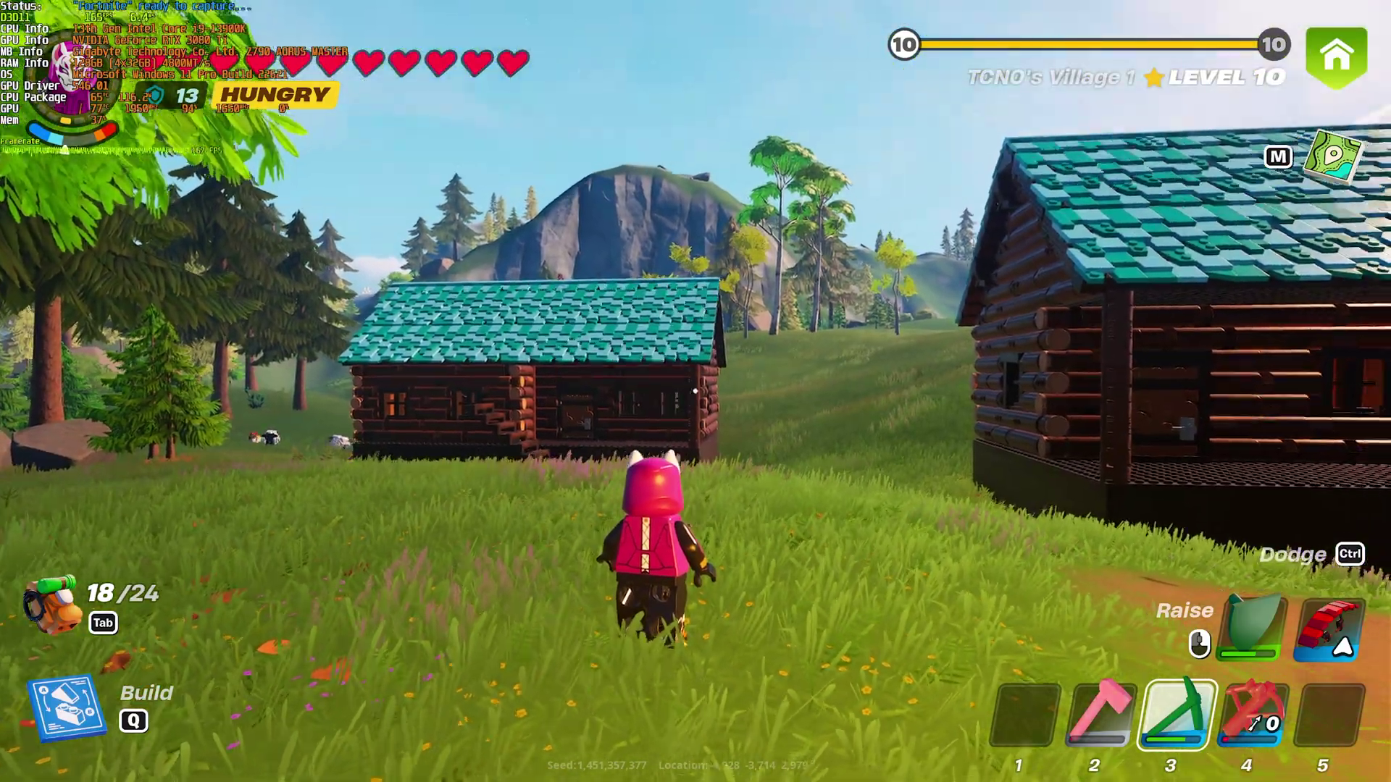